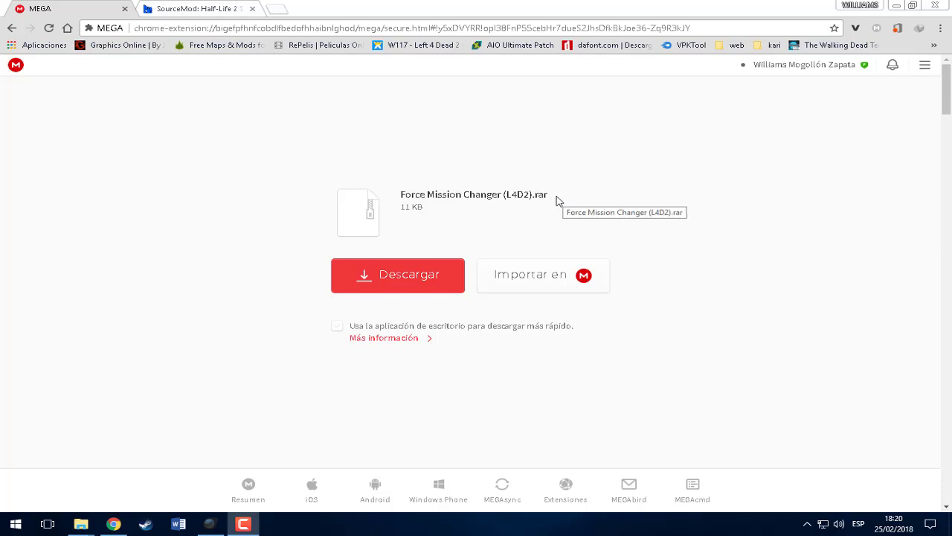
Step: Download Force Mission Changer (L4D2).rar from the MEGA page and open the downloaded archive
drag(552, 199, 407, 189)
click(482, 222)
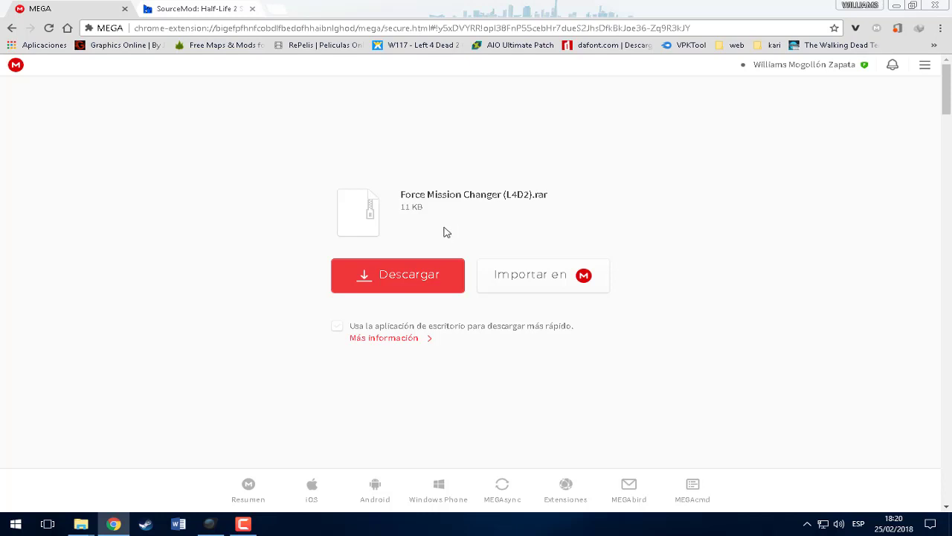
triple_click(420, 208)
click(436, 212)
click(417, 271)
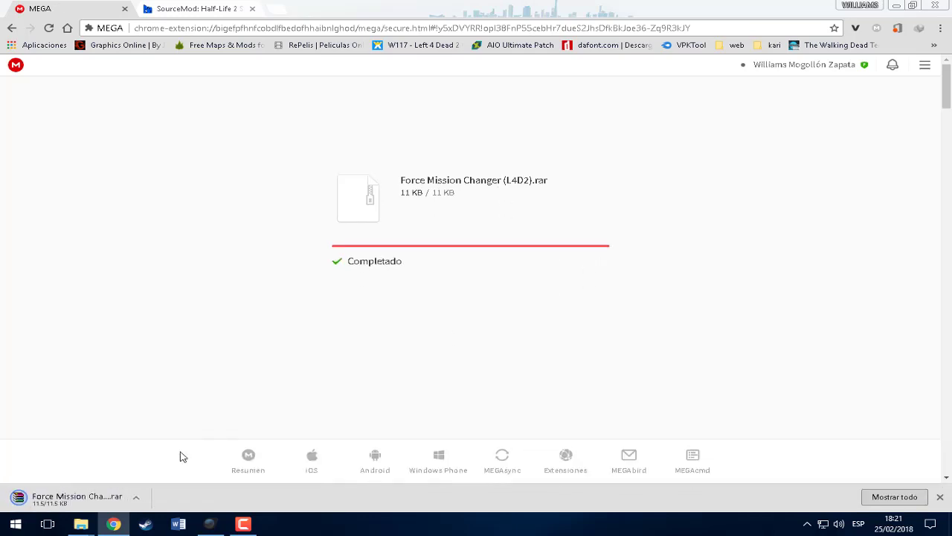
click(74, 497)
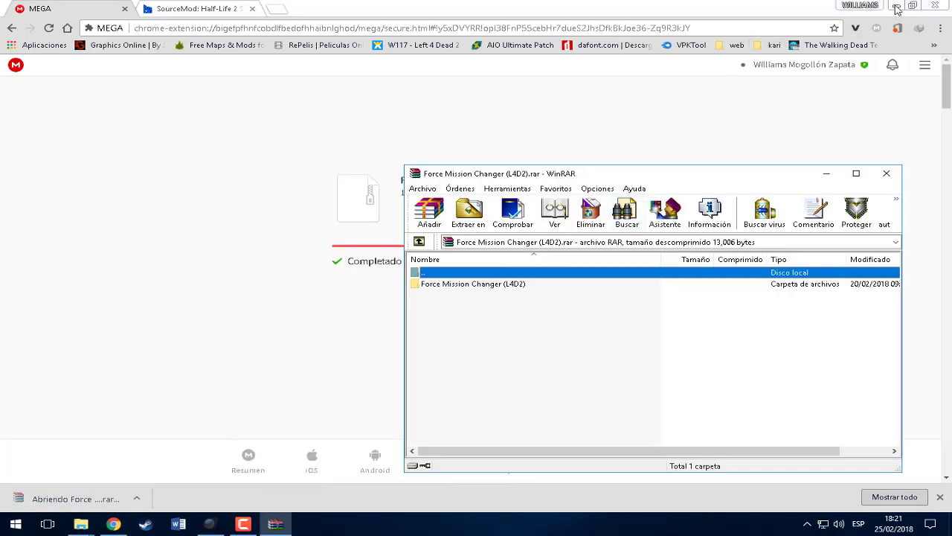
Step: Minimize the browser and switch to the File Explorer window showing the l4d2_ds server folder
click(896, 9)
click(872, 6)
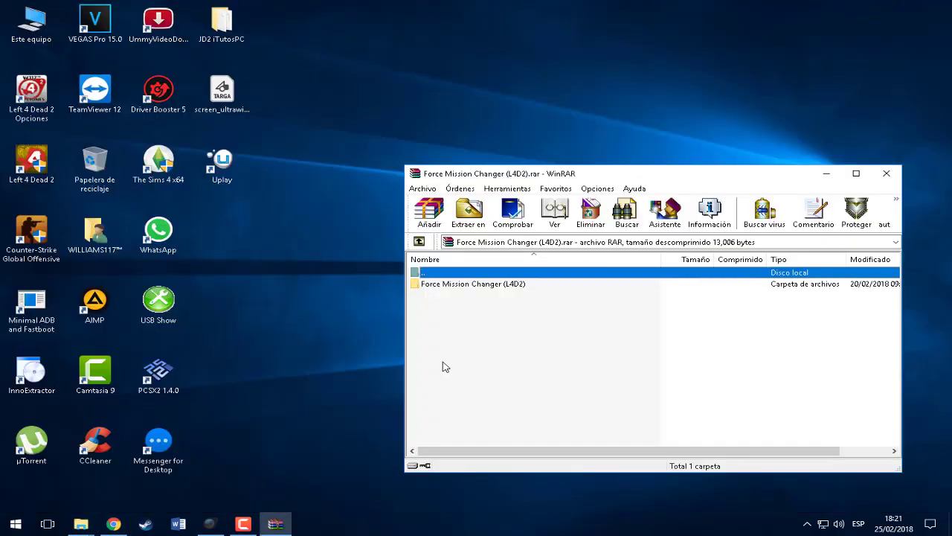
click(81, 524)
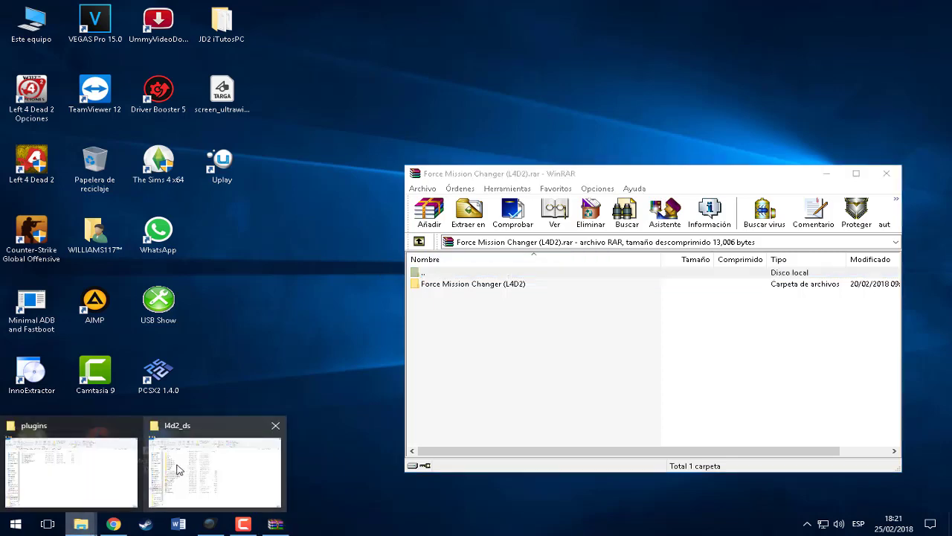
click(173, 470)
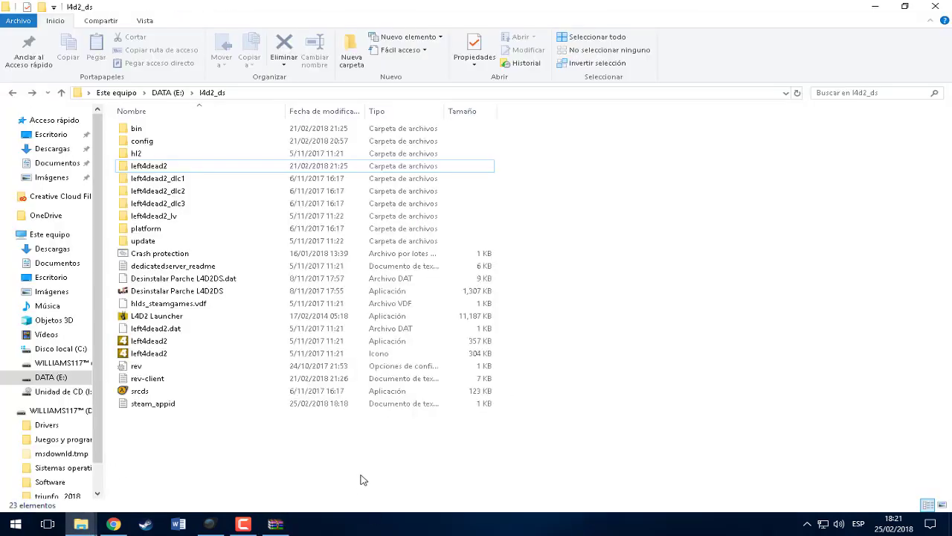
Step: Return to the WinRAR archive and open its Force Mission Changer (L4D2) folder
click(276, 523)
click(468, 285)
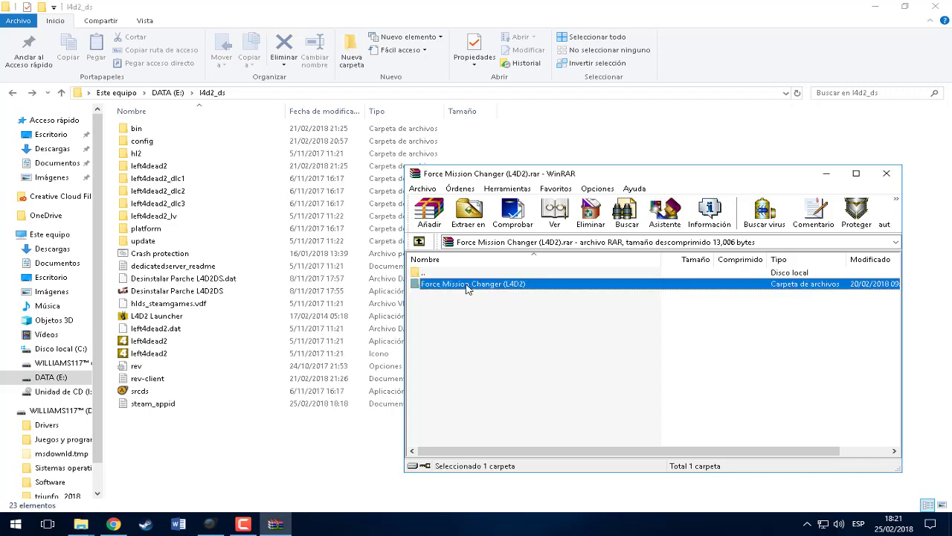
double_click(467, 285)
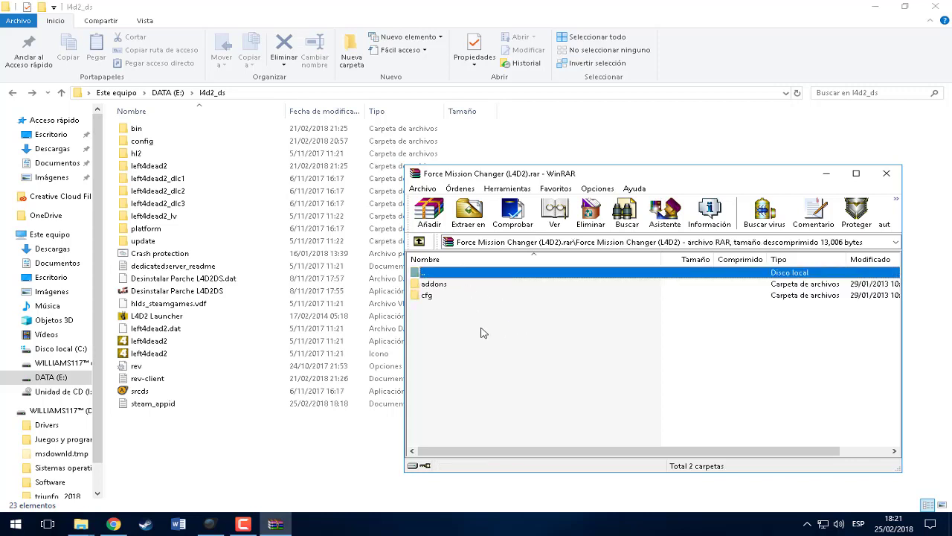
click(488, 332)
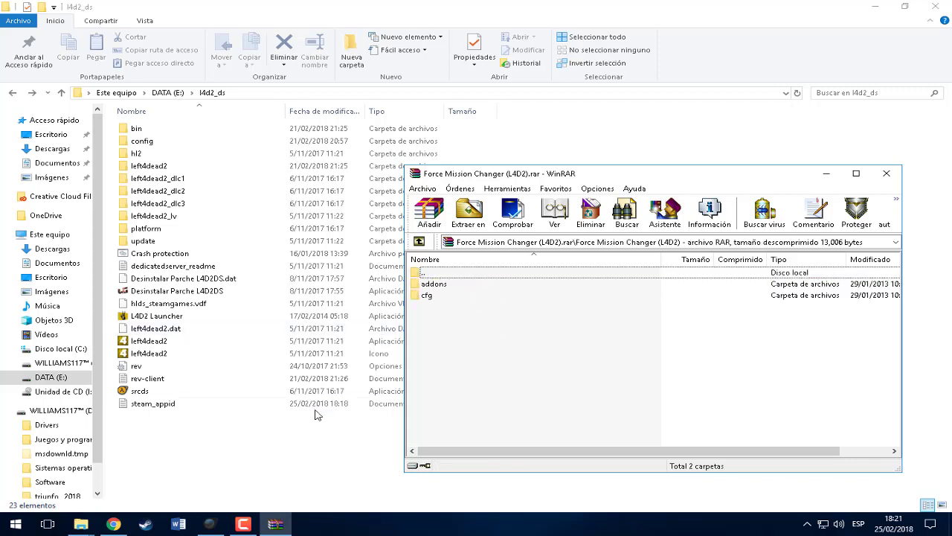
Step: Open the left4dead2 folder inside l4d2_ds and look through its contents
click(287, 451)
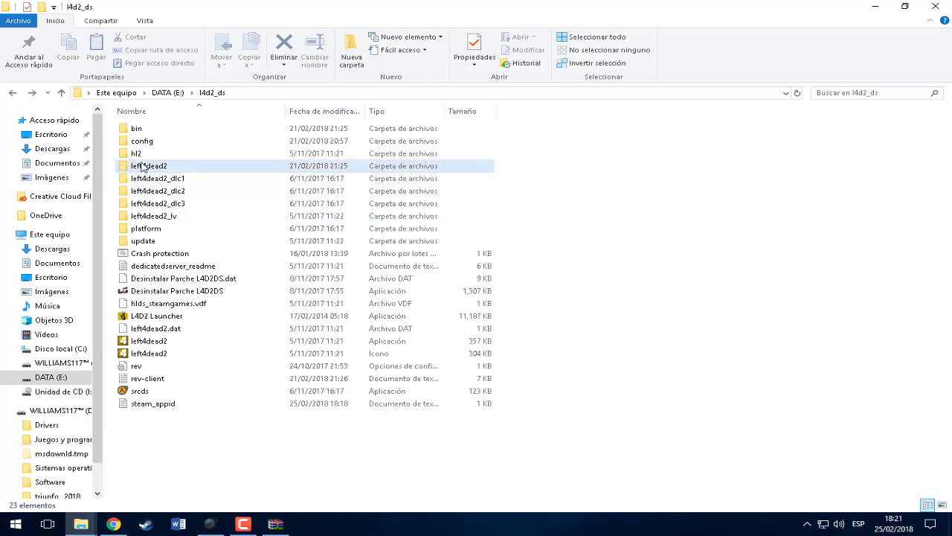
double_click(212, 168)
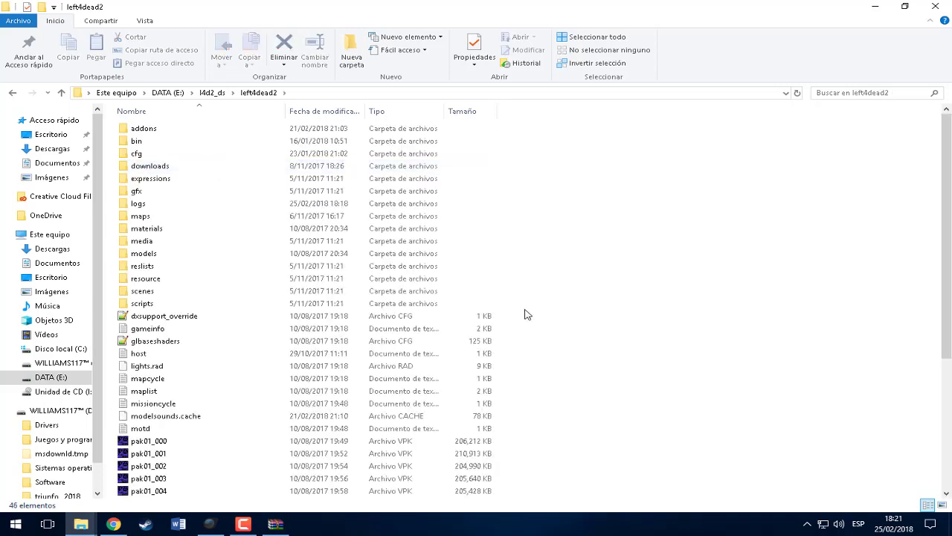
scroll(528, 319, down, 5)
scroll(529, 328, up, 5)
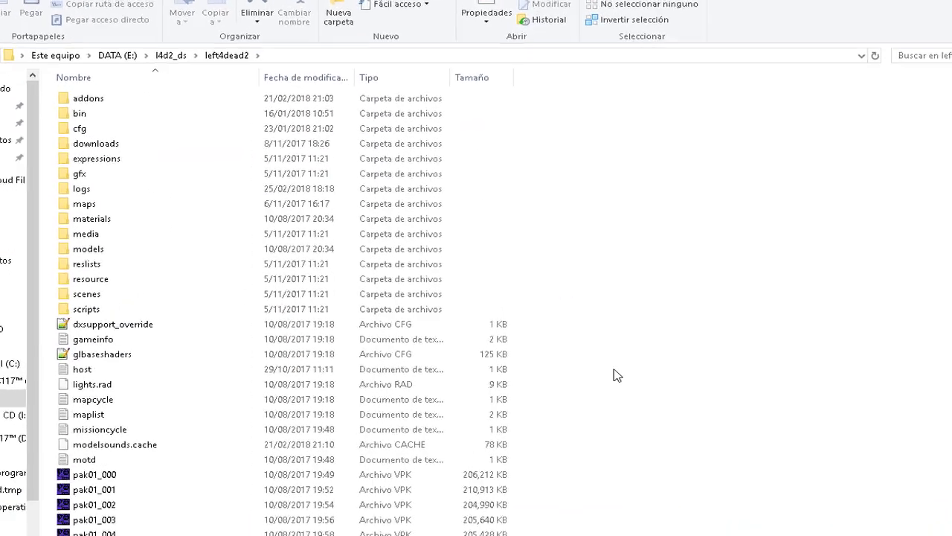
scroll(753, 488, down, 5)
scroll(757, 485, up, 5)
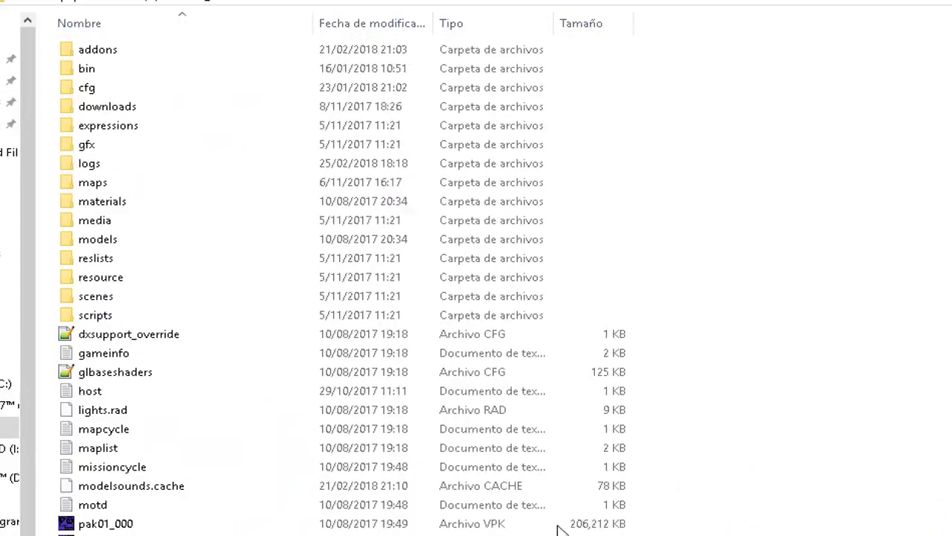
Step: Extract the archive's addons and cfg folders into the left4dead2 folder and close the archive
click(732, 535)
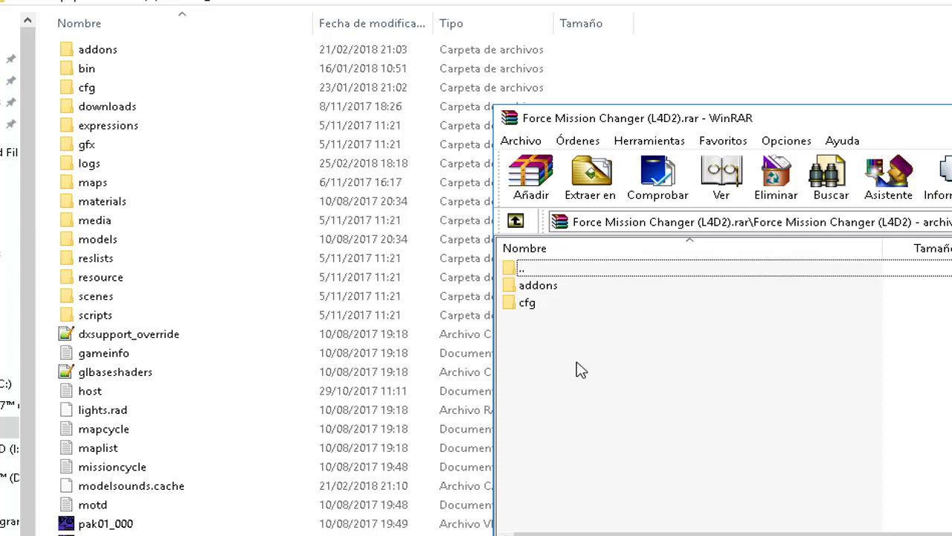
click(523, 288)
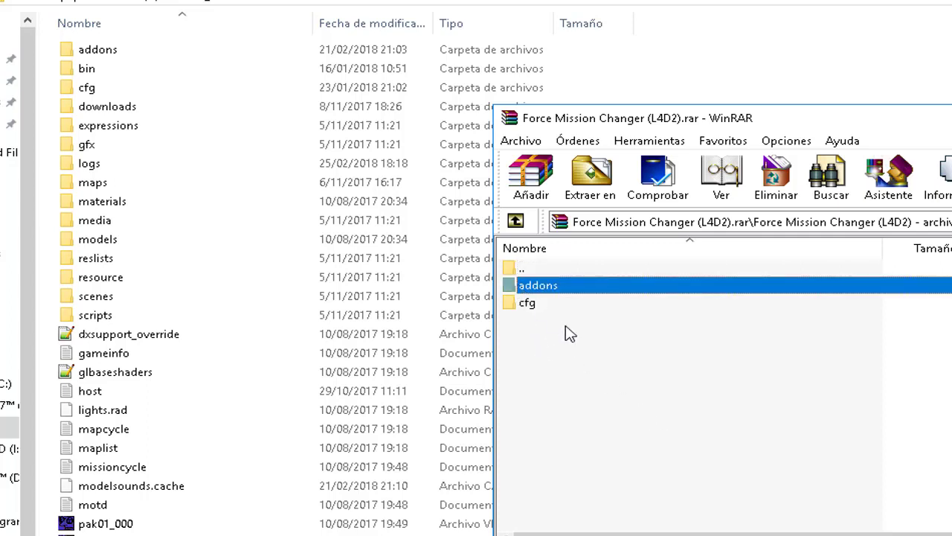
ctrl+click(523, 303)
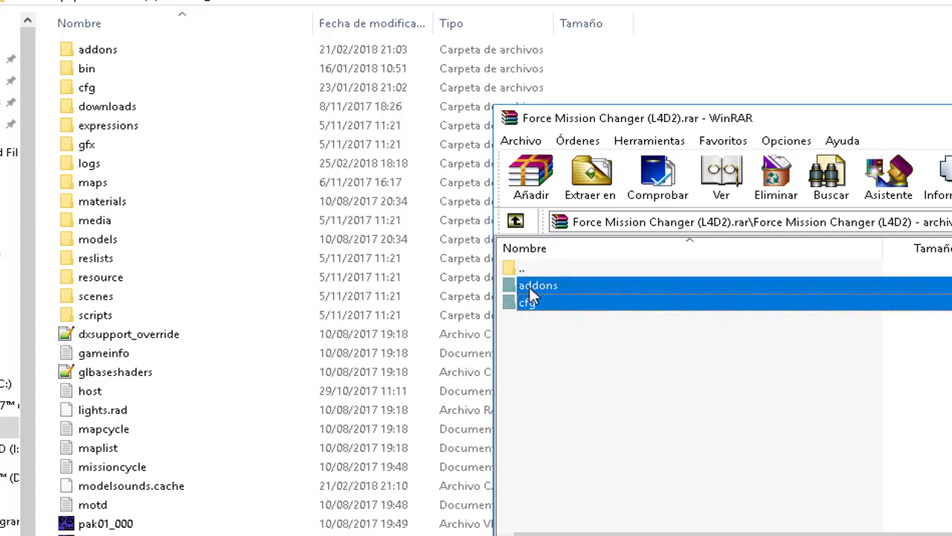
drag(526, 302, 846, 90)
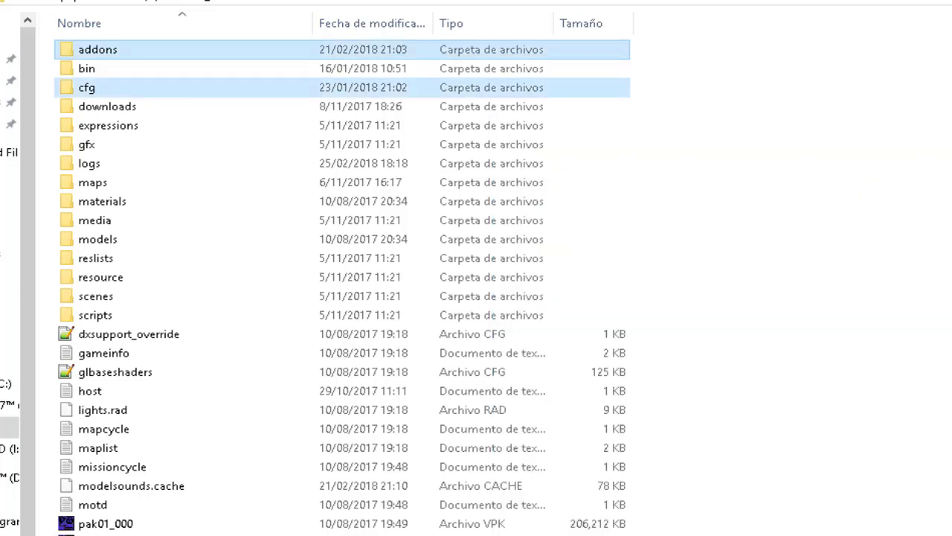
key(alt+F4)
click(778, 266)
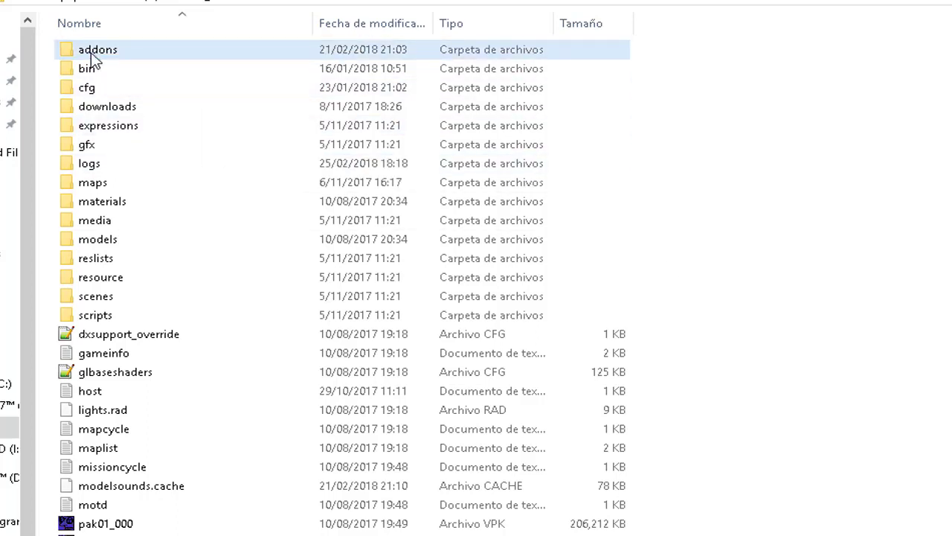
Step: Go to addons > sourcemod > plugins in the left4dead2 folder and select sm_l4d_mapchanger.smx
double_click(138, 52)
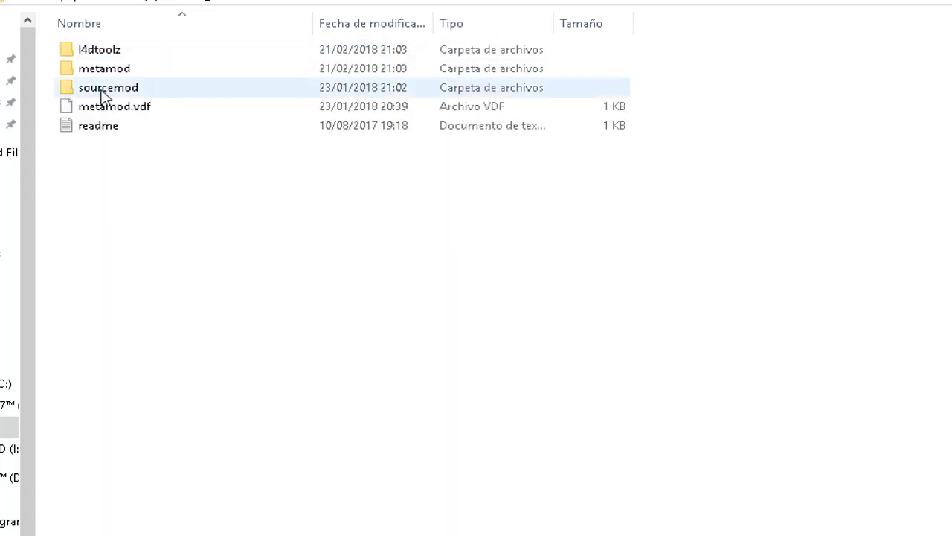
double_click(147, 89)
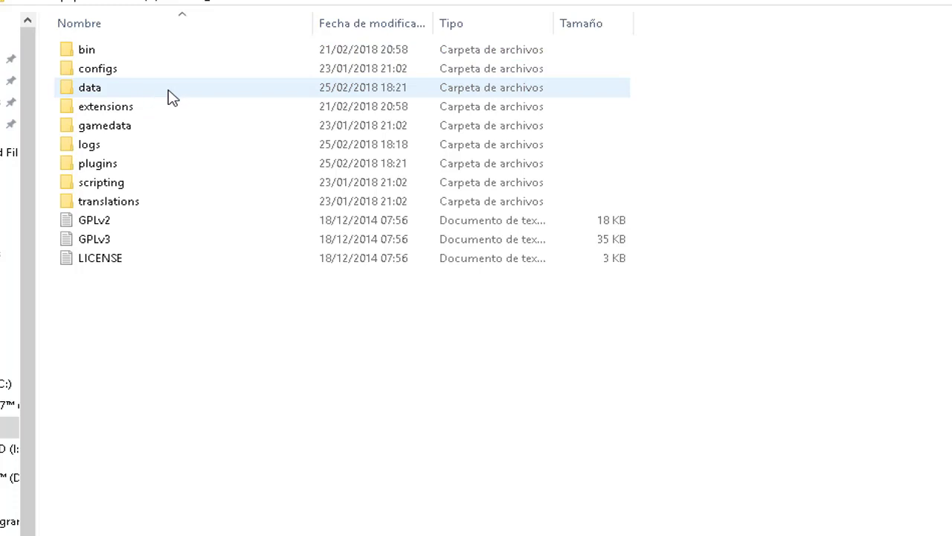
double_click(131, 164)
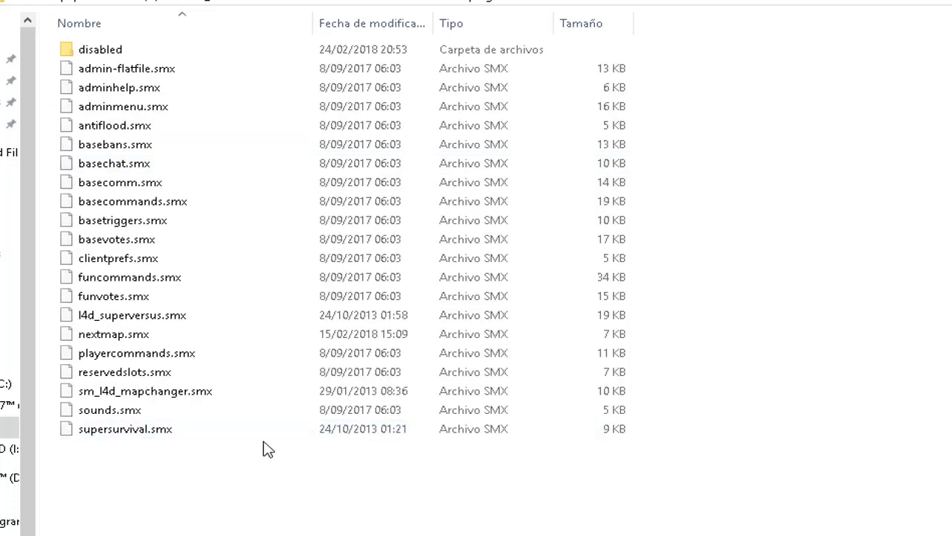
click(105, 392)
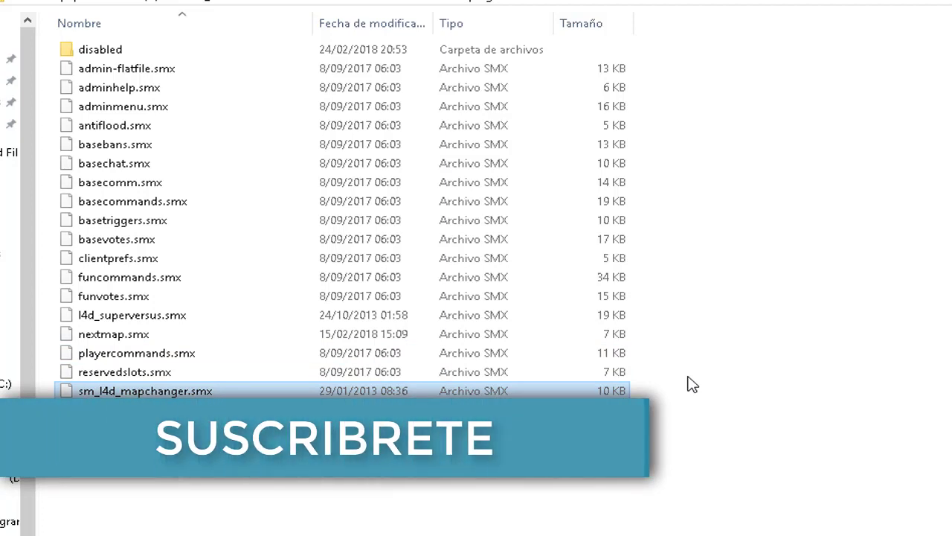
Step: Move nextmap.smx from the plugins folder into its disabled subfolder
click(122, 336)
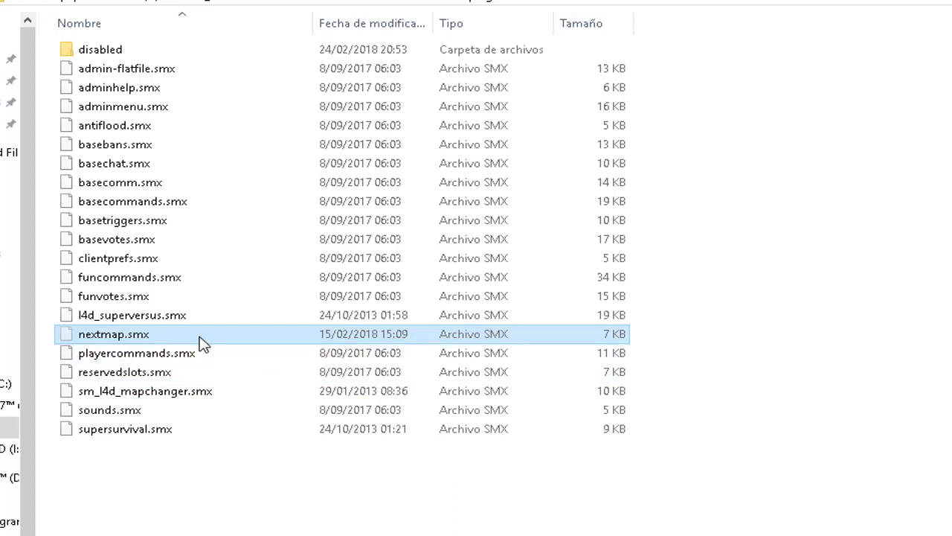
mouse_move(203, 344)
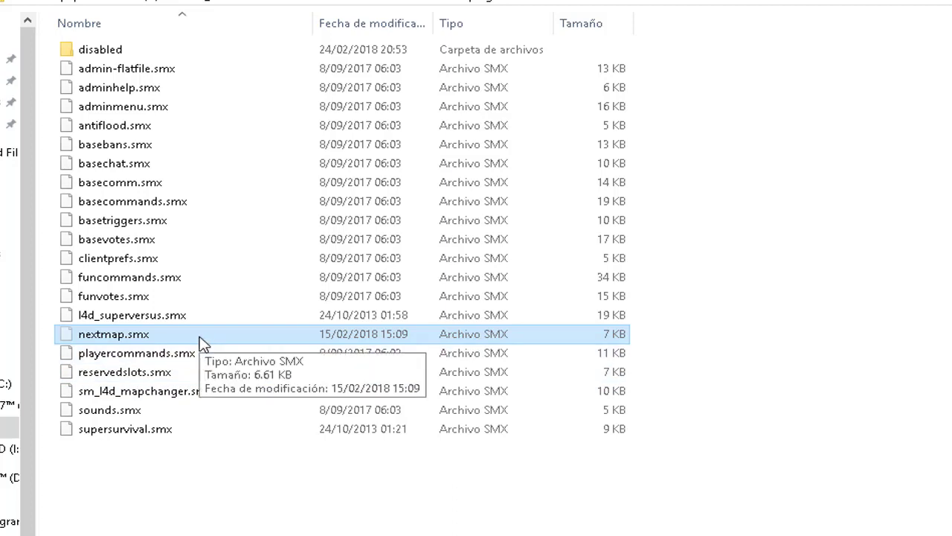
right_click(199, 341)
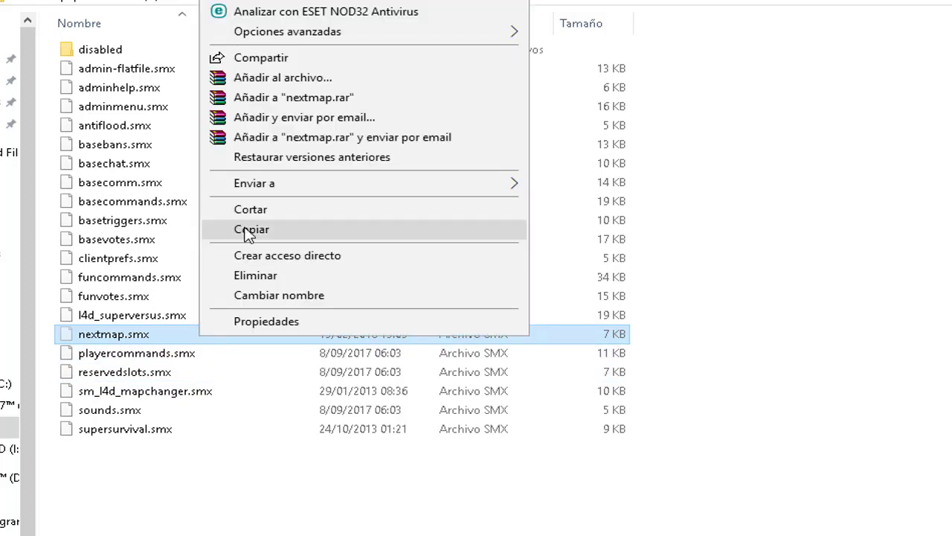
click(208, 206)
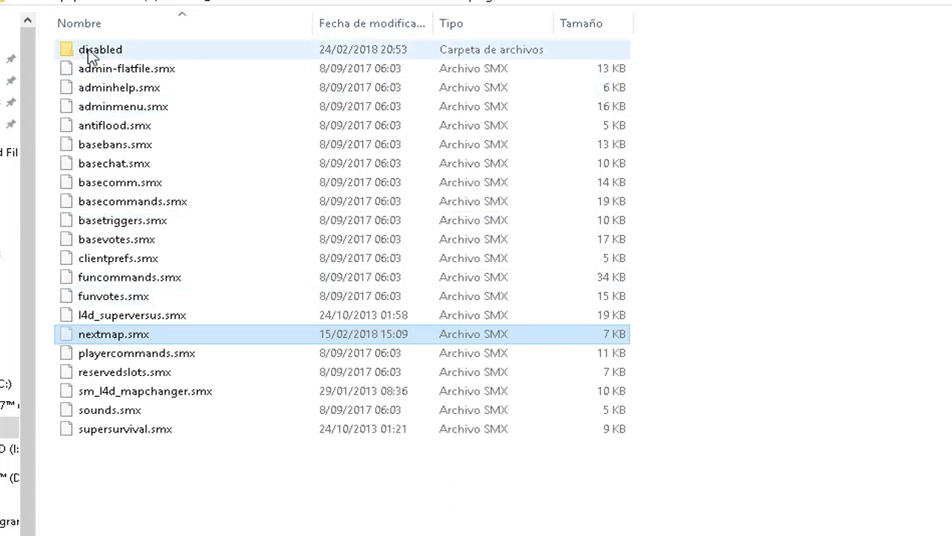
double_click(163, 52)
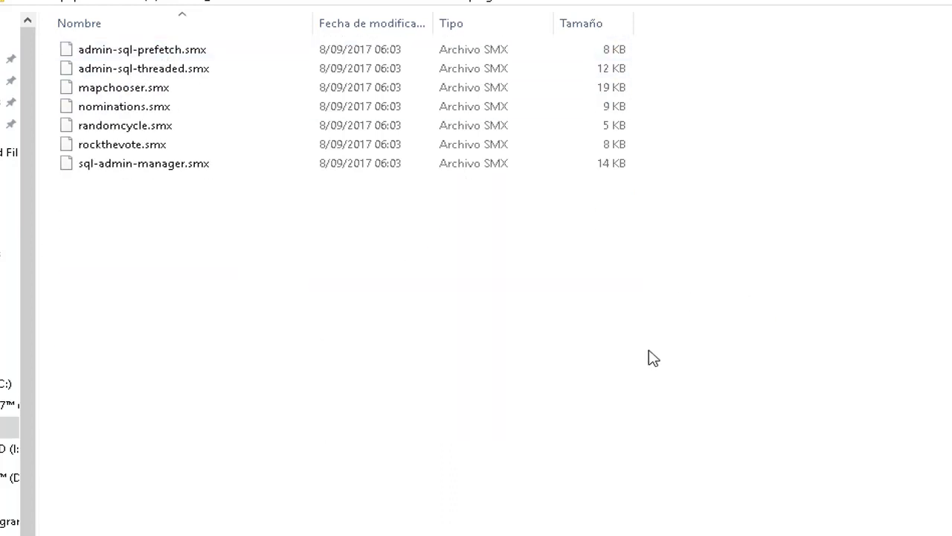
key(ctrl+v)
click(398, 352)
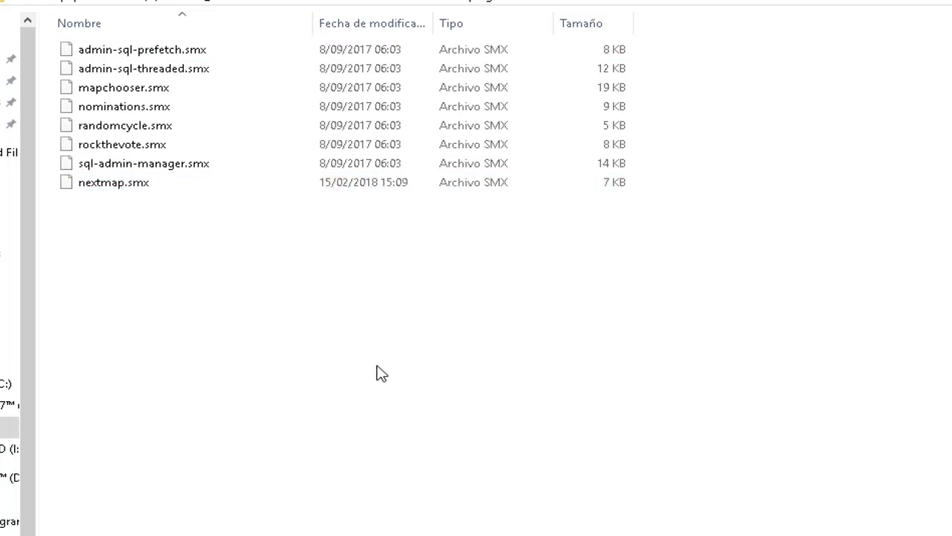
Step: Check nextmap.smx in the disabled folder, then return to plugins and locate sm_l4d_mapchanger.smx
click(114, 189)
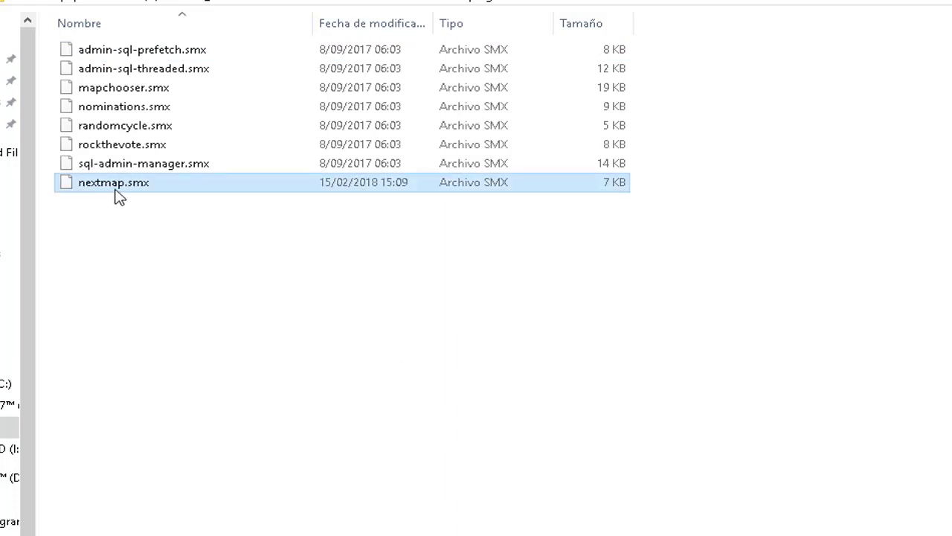
click(300, 303)
key(BackSpace)
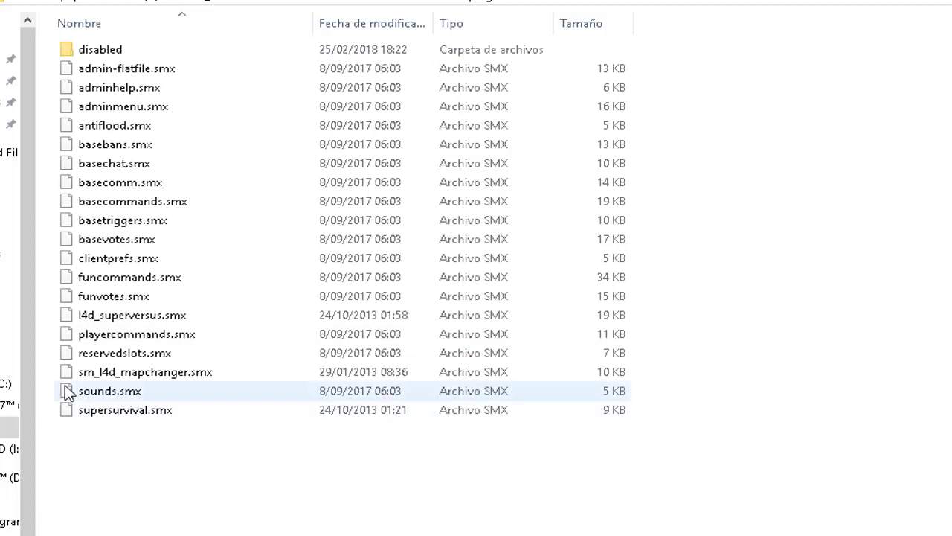
click(85, 375)
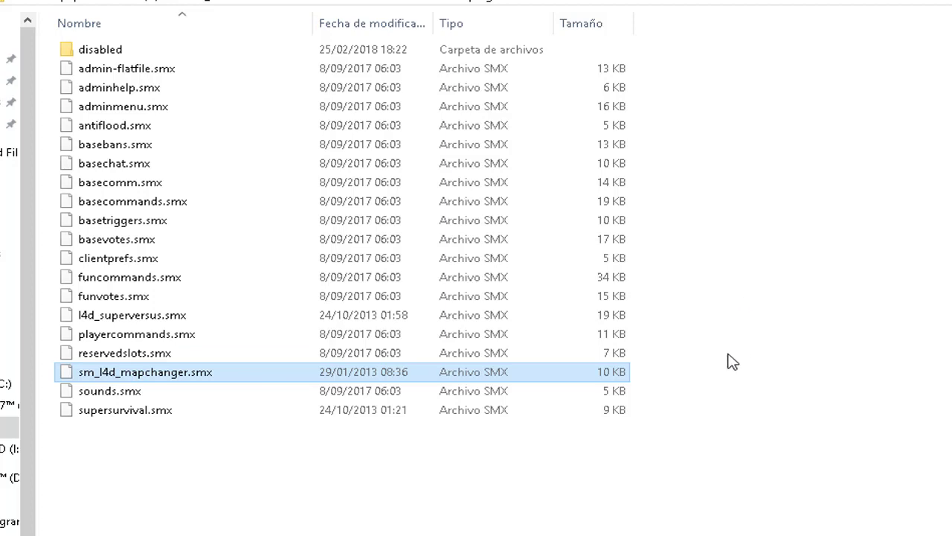
click(670, 365)
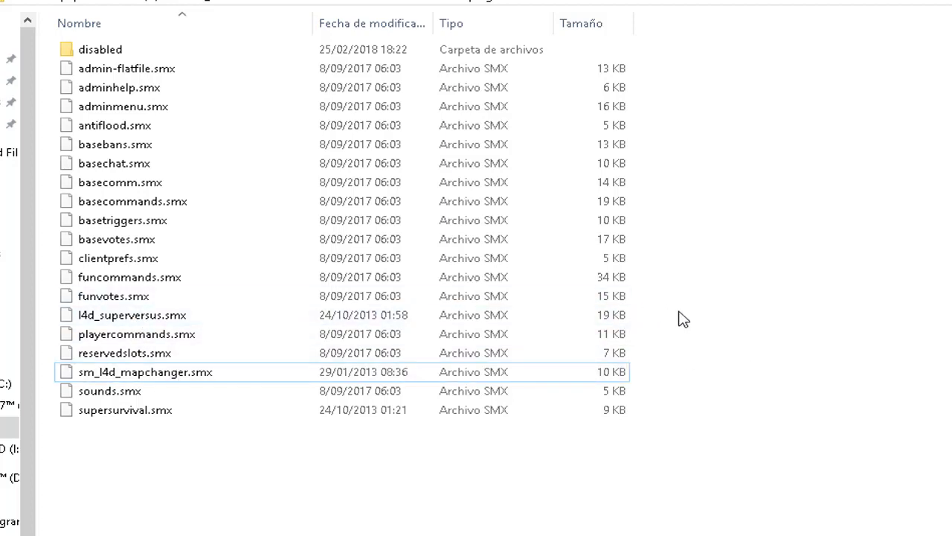
Step: Go back up to the left4dead2 folder and run the dedicated server from the server launcher
key(BackSpace)
key(BackSpace)
key(BackSpace)
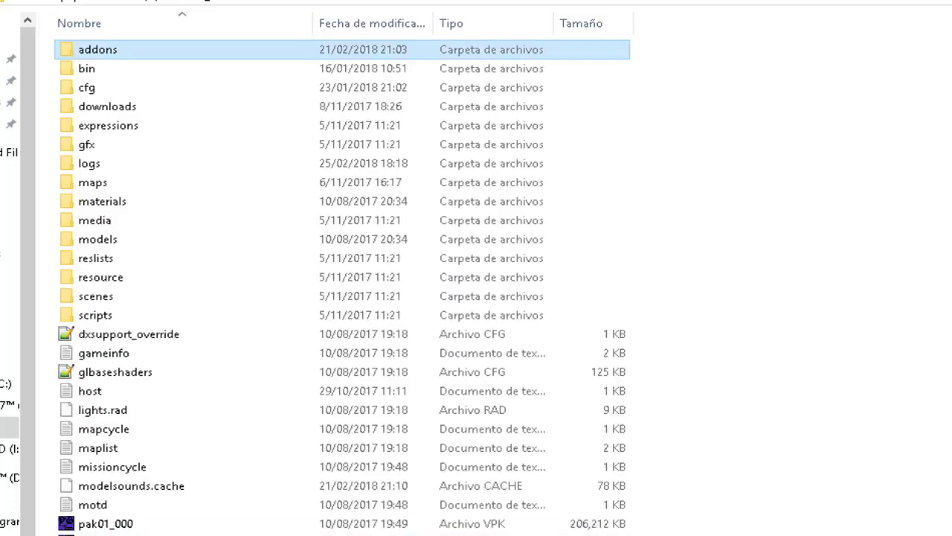
key(alt+Tab)
click(655, 328)
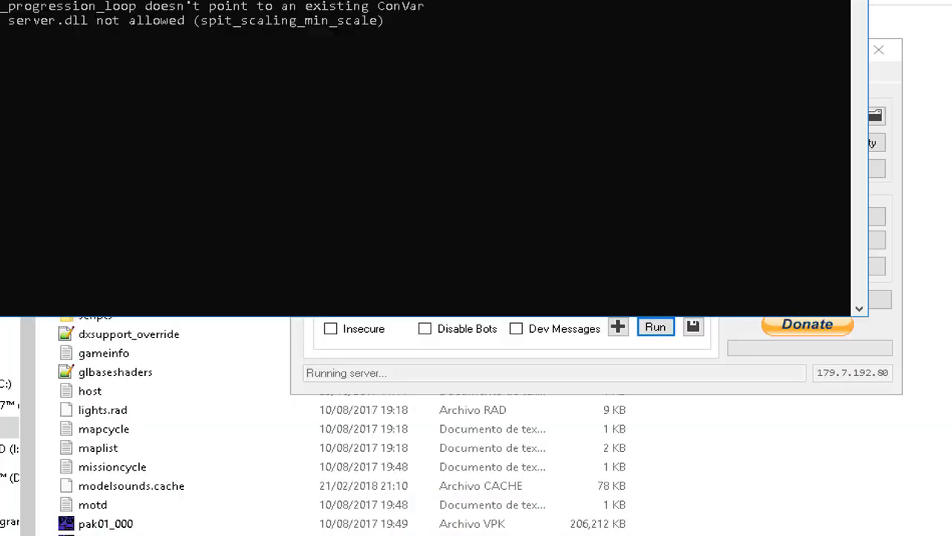
Step: Clear the File Explorer and launcher windows away, leaving the SERVER TEST console on the desktop
click(919, 2)
click(884, 92)
click(800, 60)
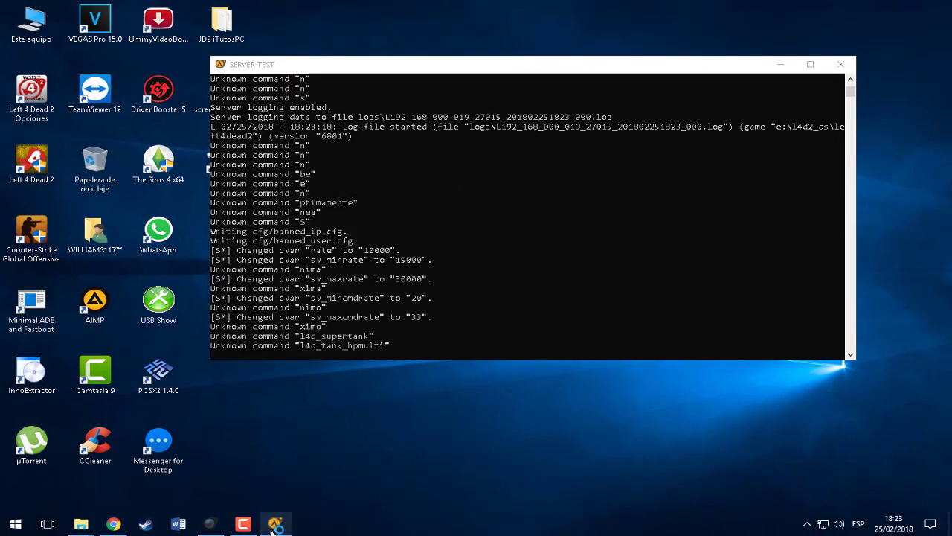
click(243, 524)
click(837, 480)
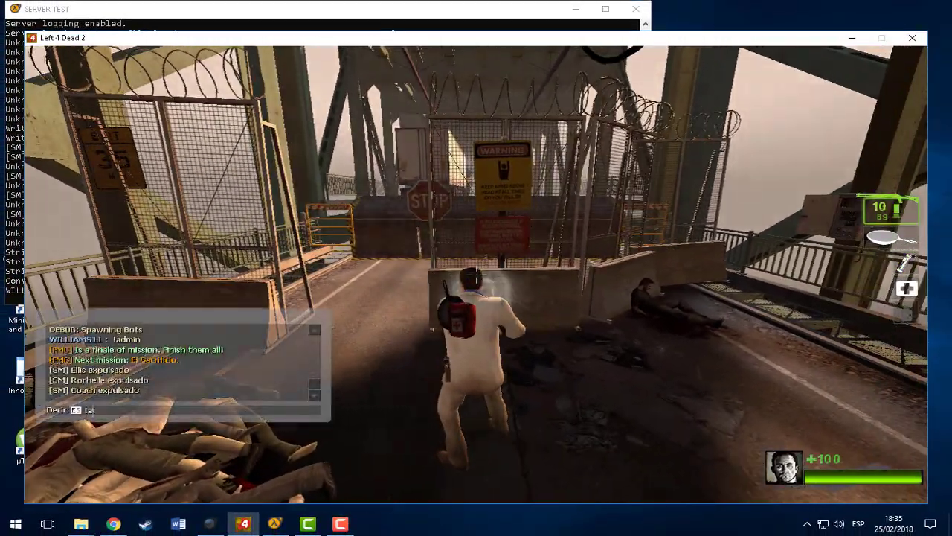
Step: Open the SourceMod admin menu with the chat command !admin and give NoClip to the own player from the player commands
text(!admin)
key(Return)
key(1)
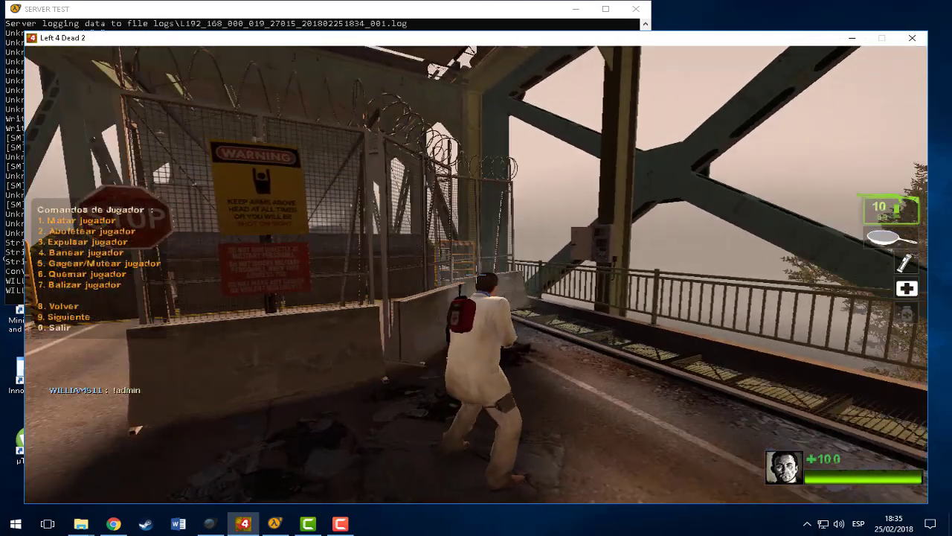
key(9)
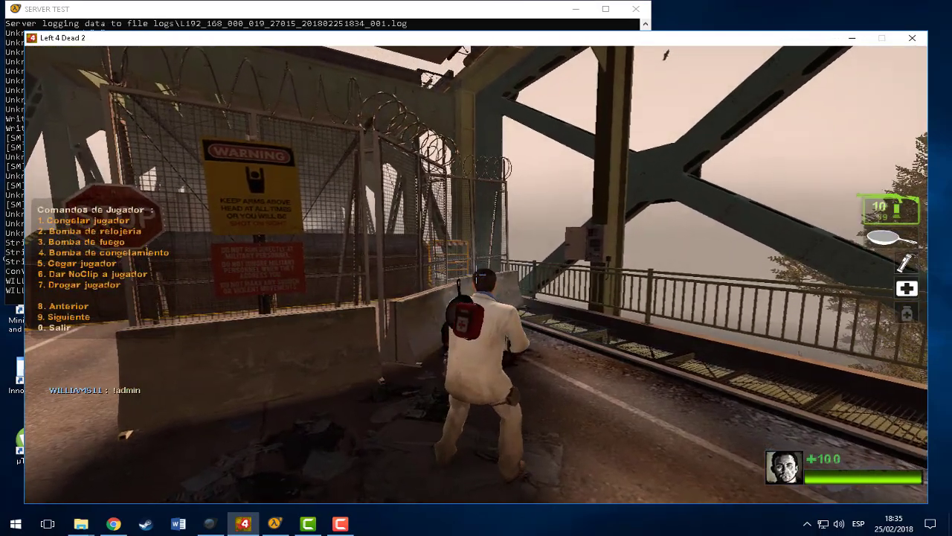
key(6)
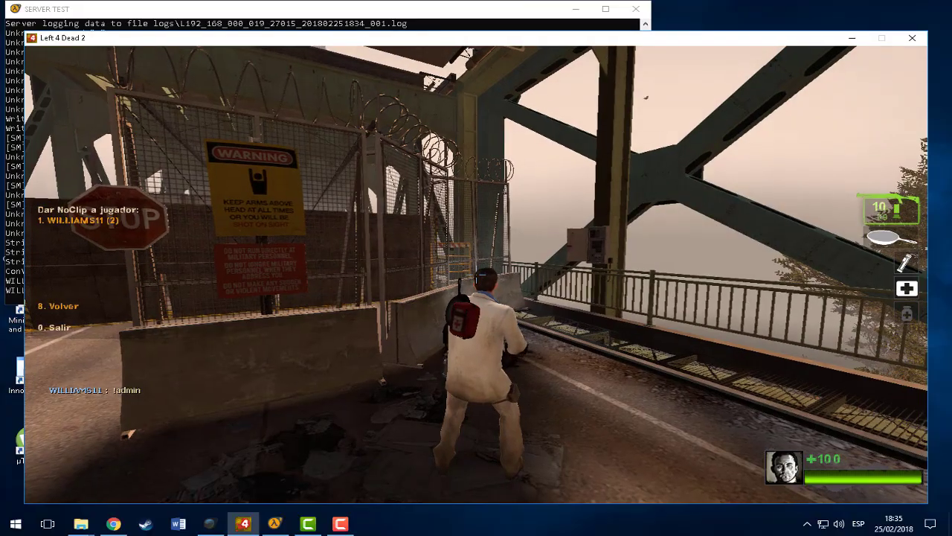
key(w)
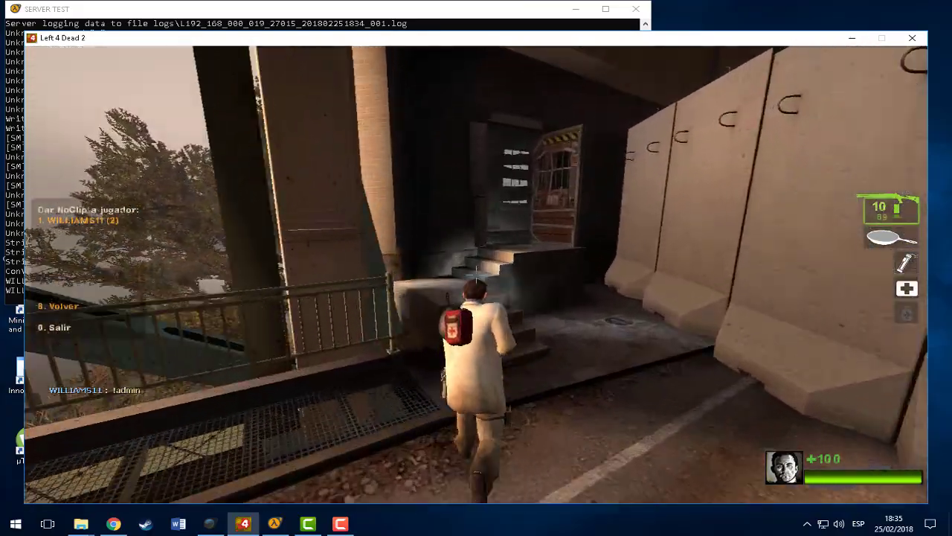
key(1)
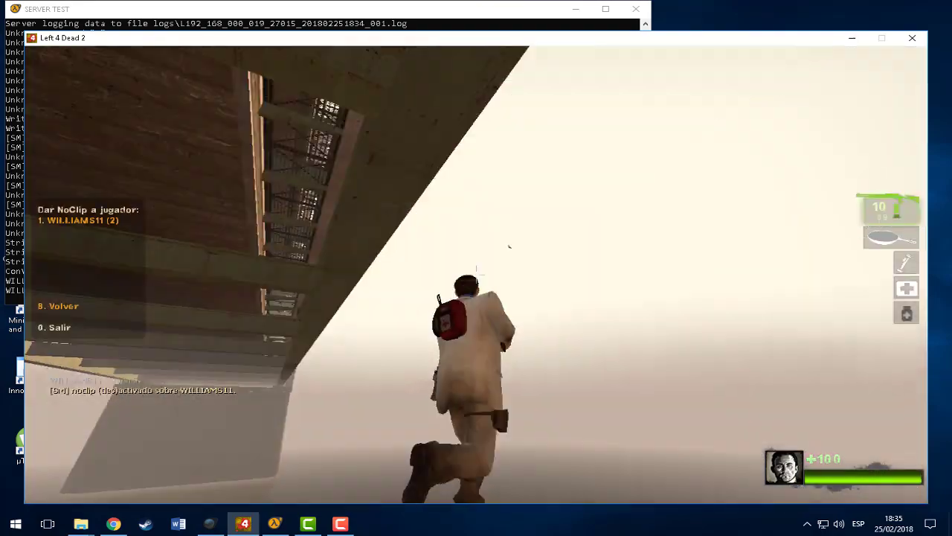
Step: Examine the chat history for the [FMC] messages about the mission finale and the next mission
key(y)
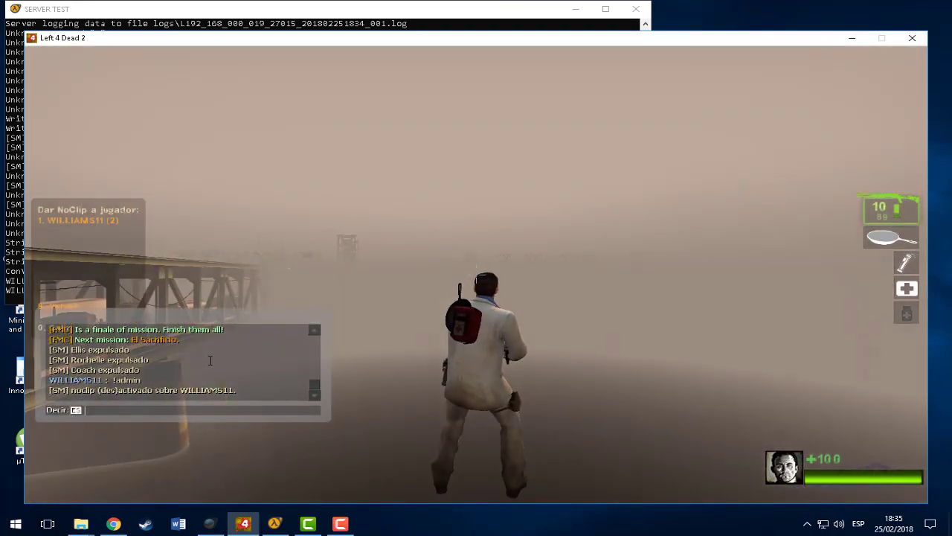
scroll(167, 342, up, 1)
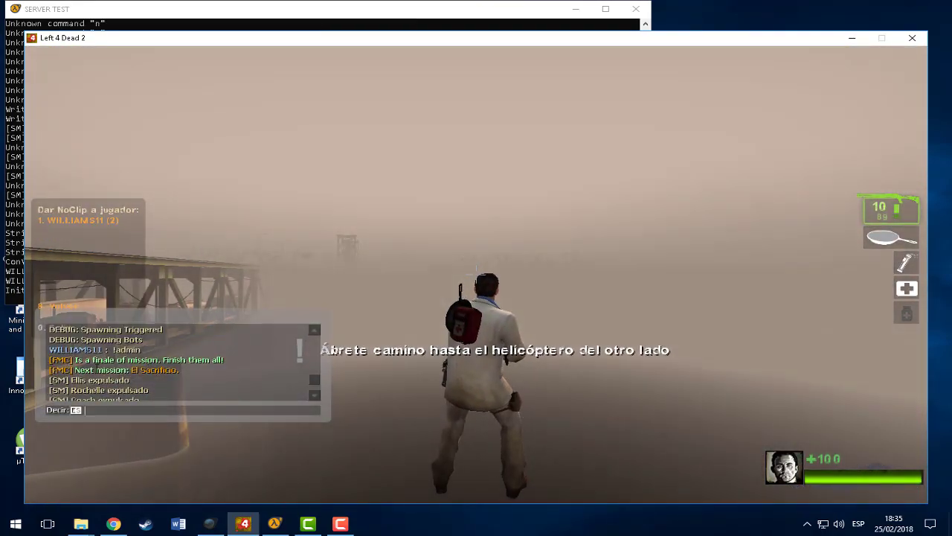
drag(178, 370, 38, 362)
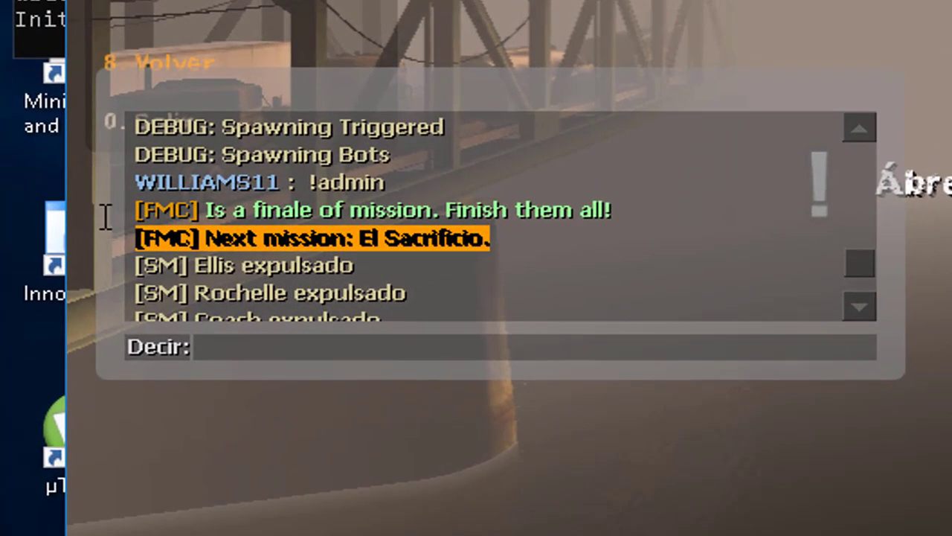
drag(107, 217, 107, 210)
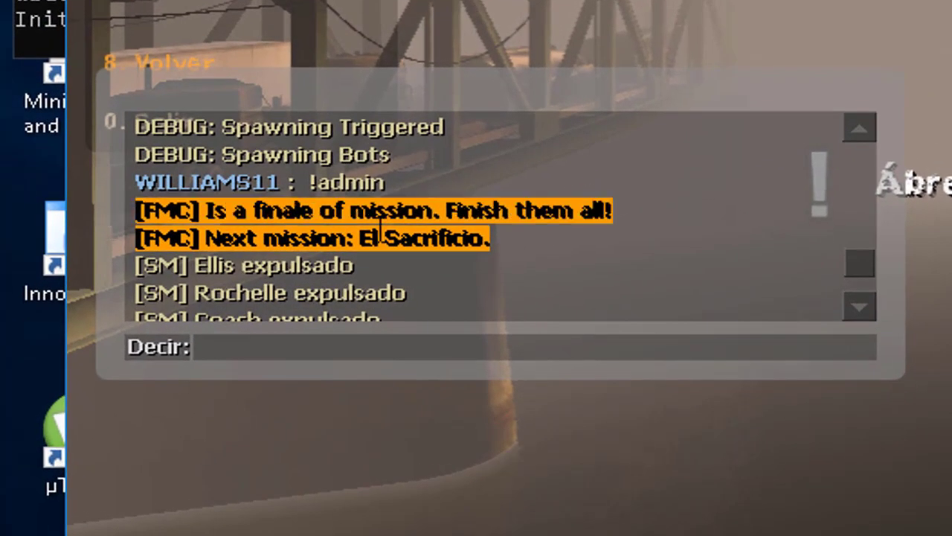
click(518, 244)
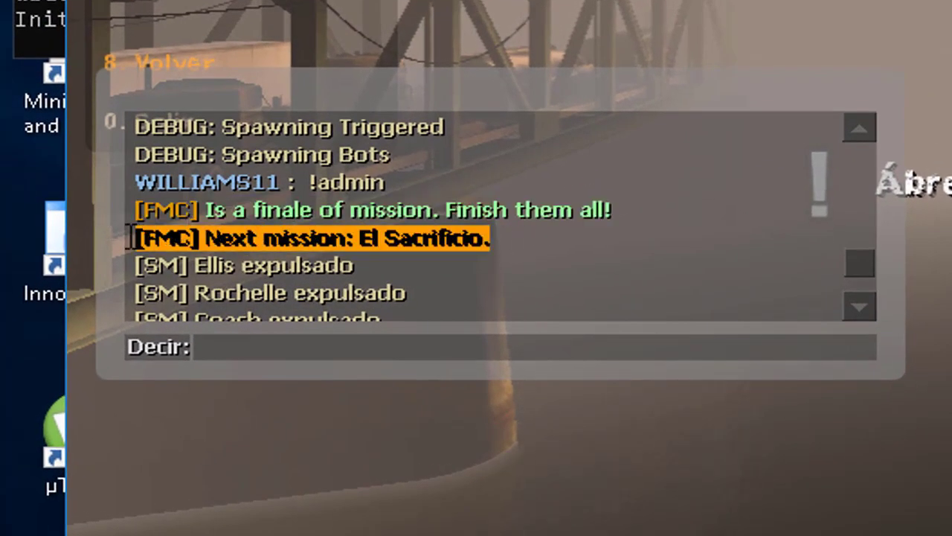
drag(508, 250, 110, 215)
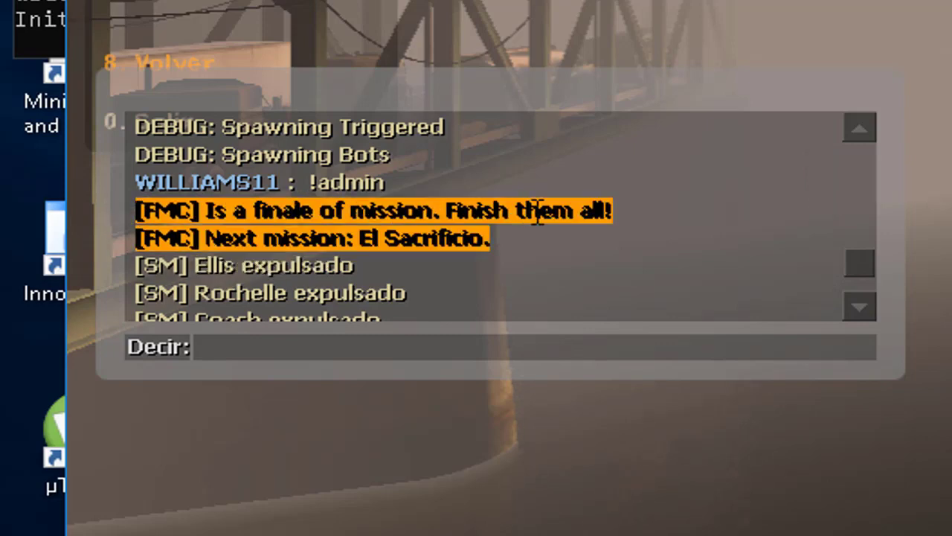
click(578, 258)
scroll(505, 242, up, 1)
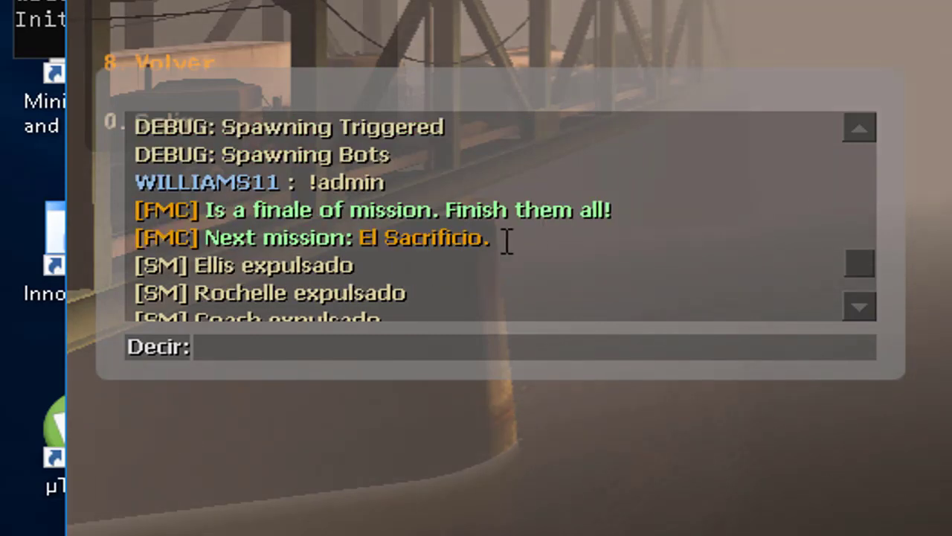
drag(137, 211, 515, 243)
click(530, 259)
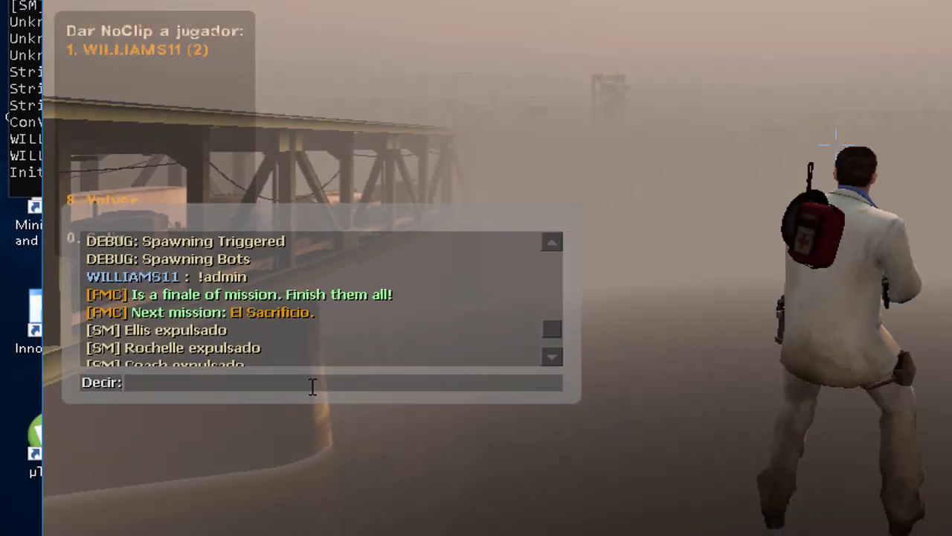
key(Escape)
Step: Fly the character alongside the bridge to the helicopter pad and turn NoClip off for the own player
key(w)
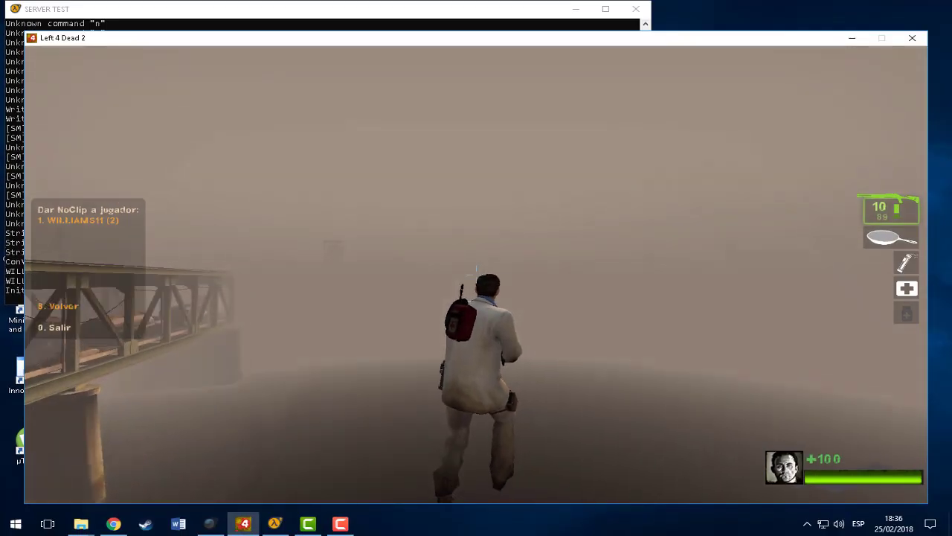
key(w)
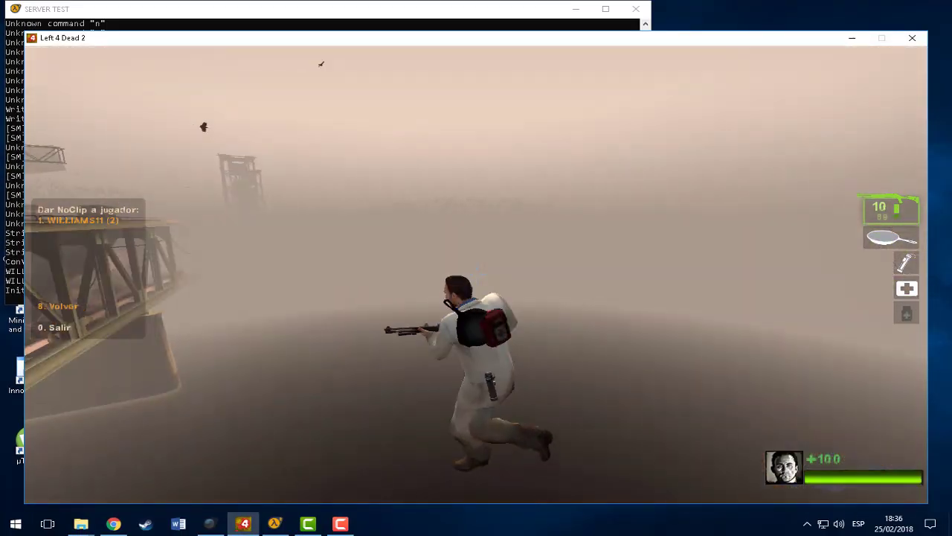
key(w)
key(w)
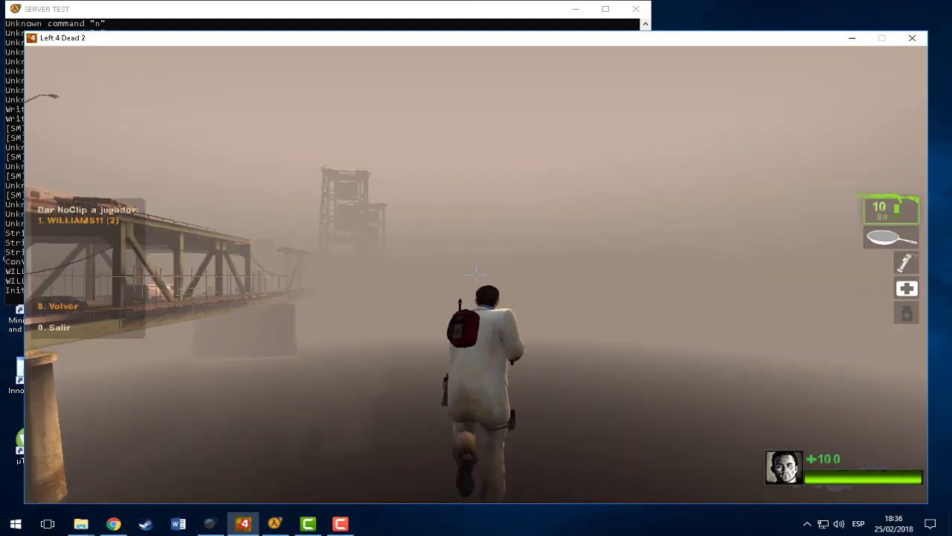
key(w)
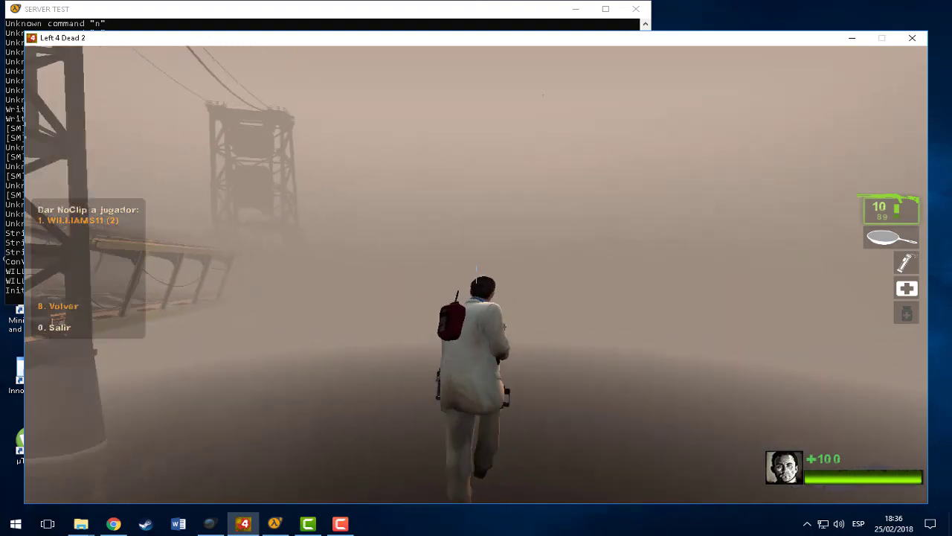
key(w)
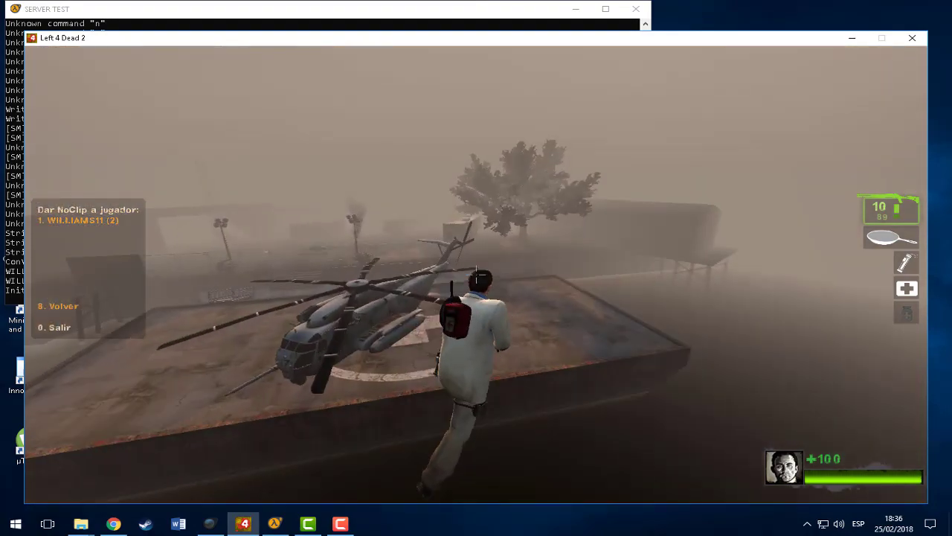
key(1)
Step: Board the rescue helicopter to finish the finale and check the SERVER TEST console while the next campaign loads
key(w)
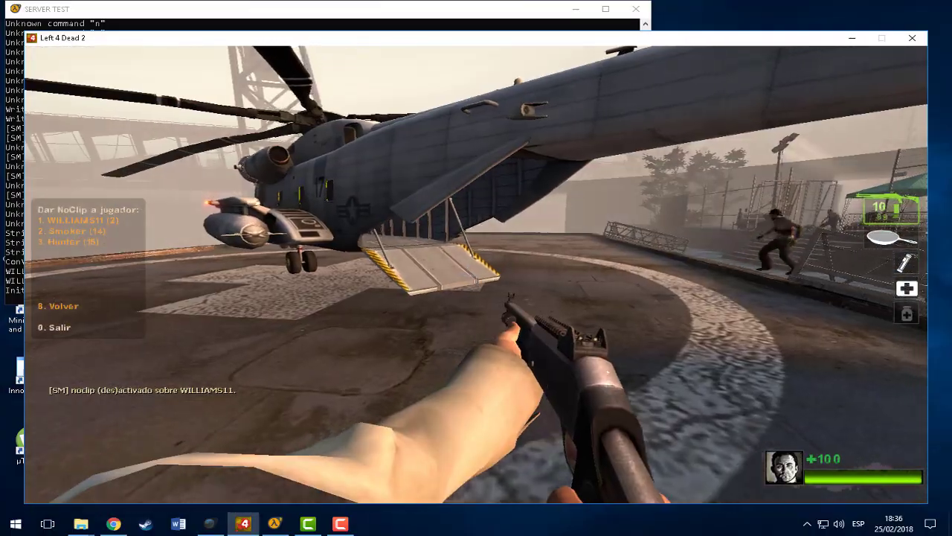
key(w)
click(476, 274)
key(r)
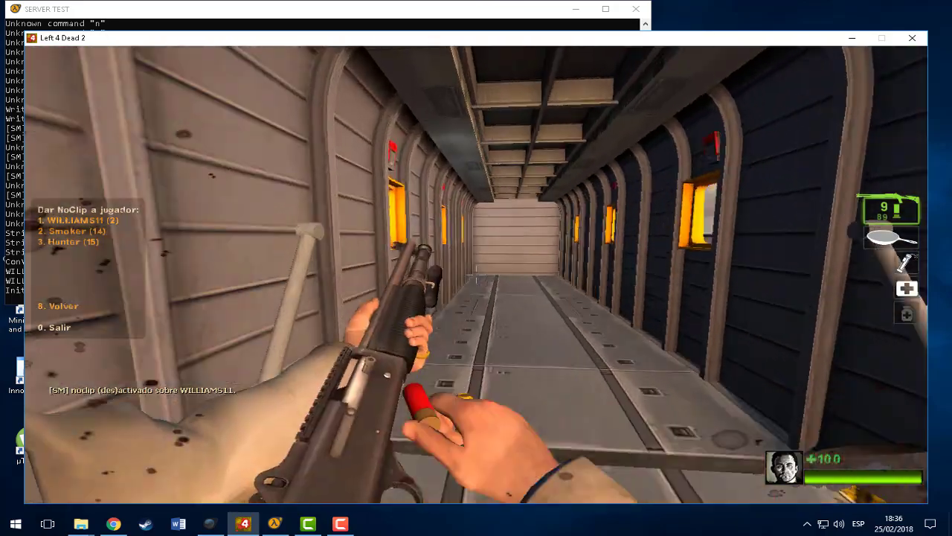
key(w)
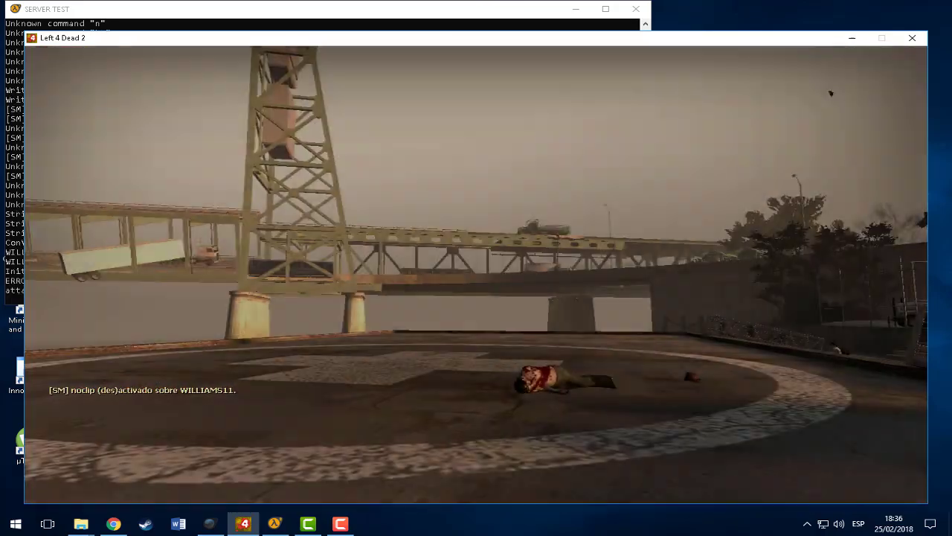
key(w)
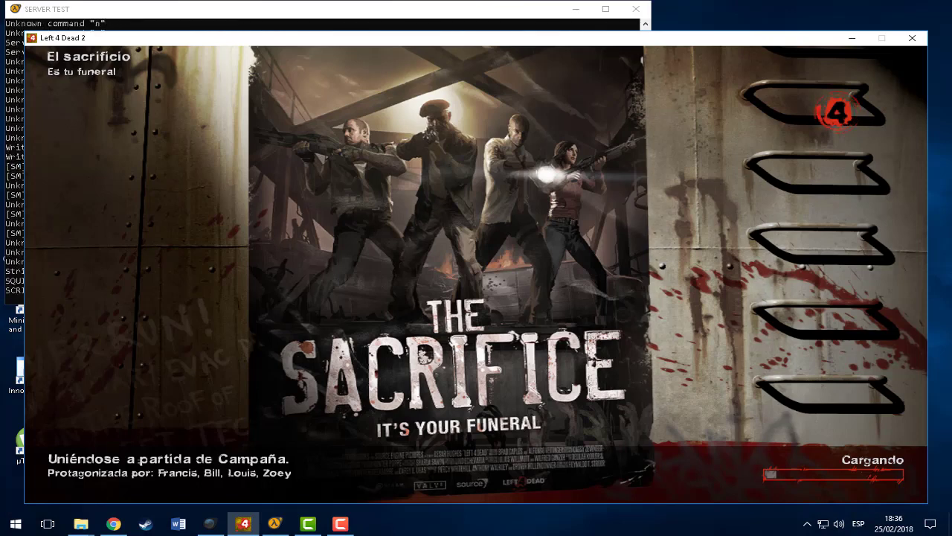
click(270, 21)
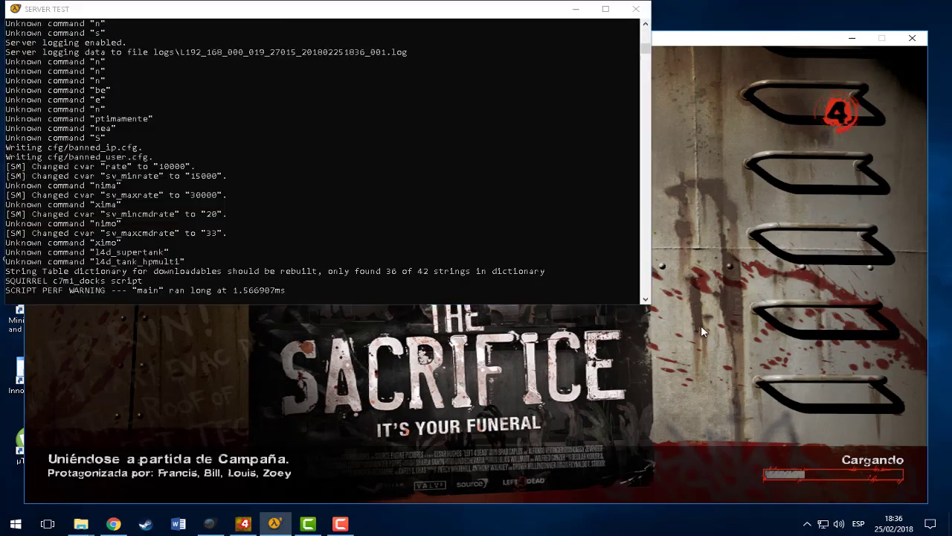
click(698, 37)
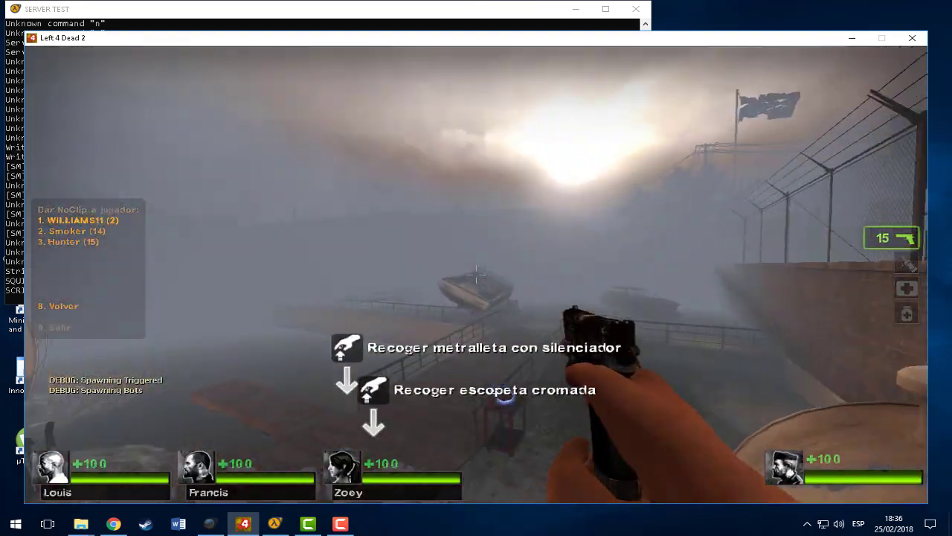
Step: Pick up the chrome shotgun and the melee weapon near the starting dock and walk on
key(w)
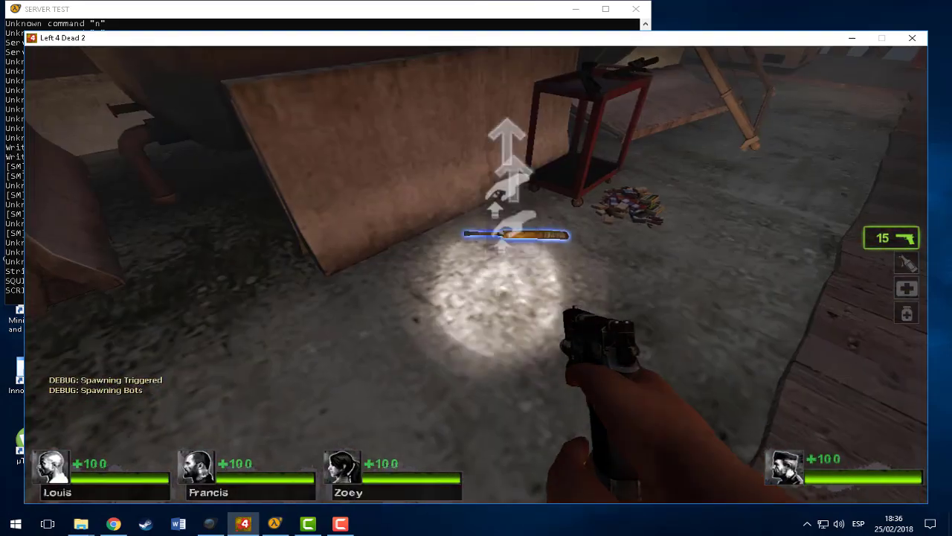
key(e)
key(e)
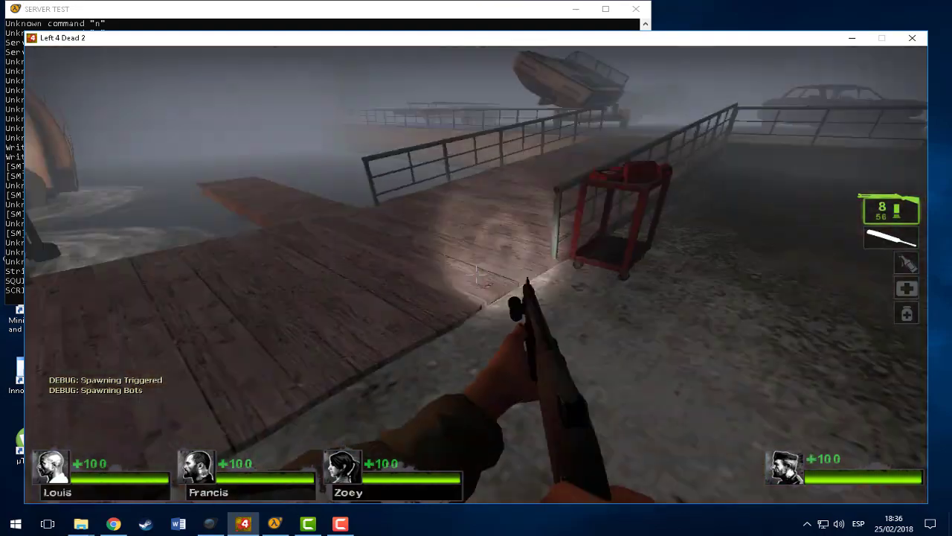
key(w)
key(e)
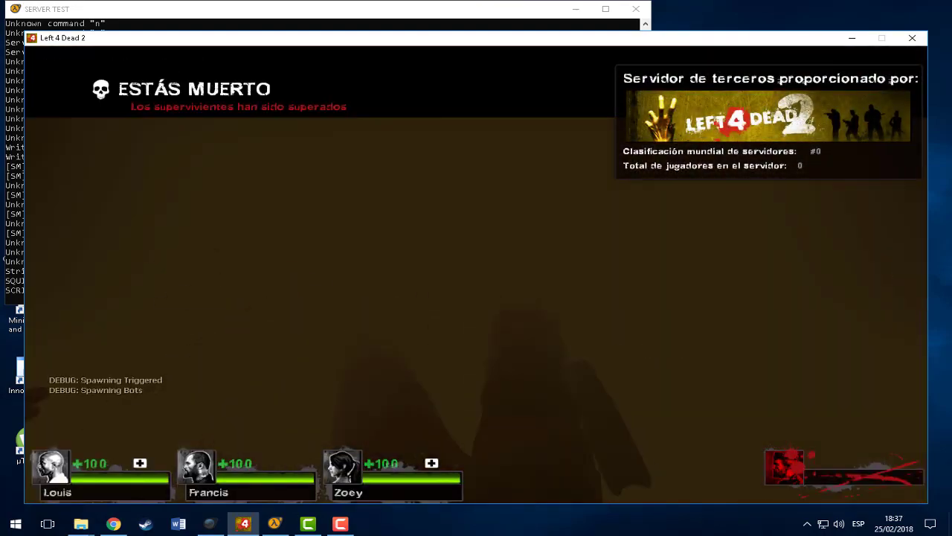
Step: Abandon the current match and confirm leaving it to return to the main menu
key(Escape)
click(181, 362)
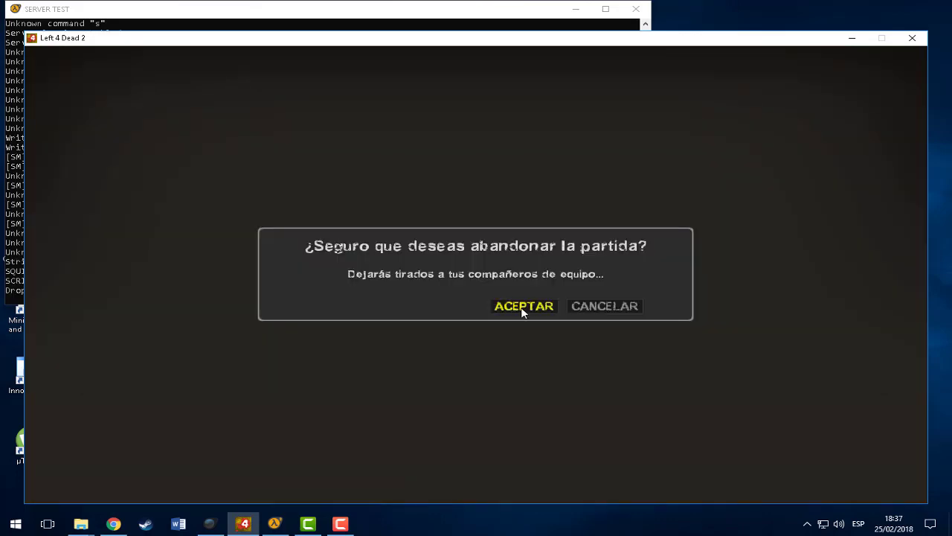
key(Return)
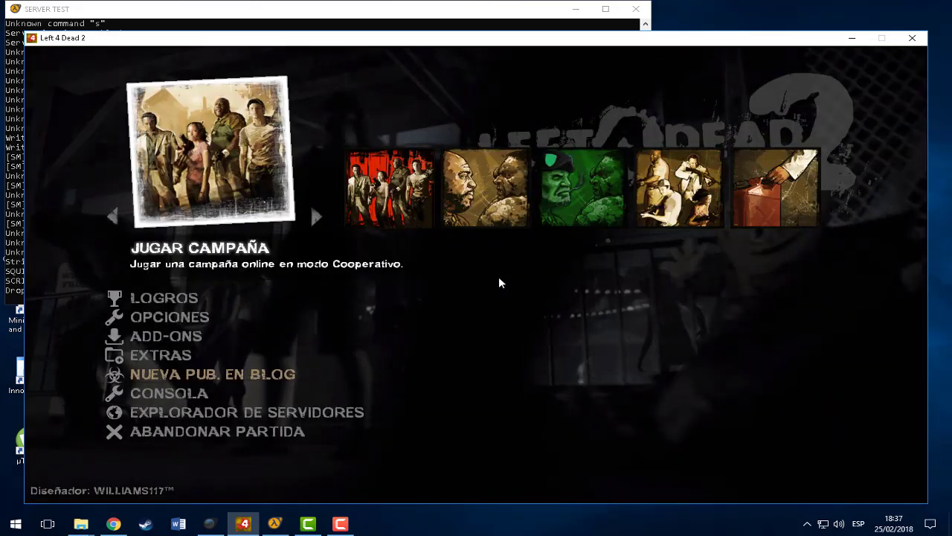
Step: Minimize the game and shut down the dedicated server with the quit command in the SERVER TEST console
click(850, 38)
drag(359, 13, 549, 135)
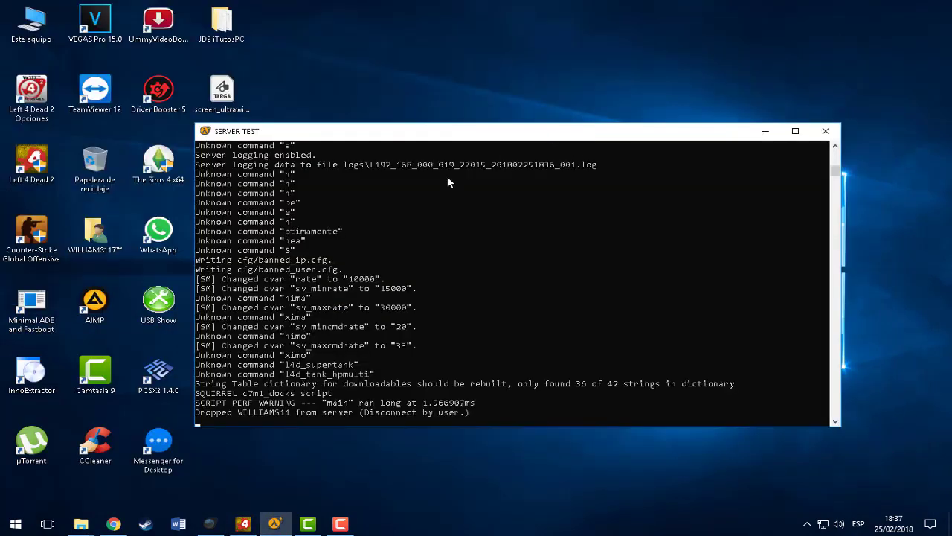
text(quit)
key(Return)
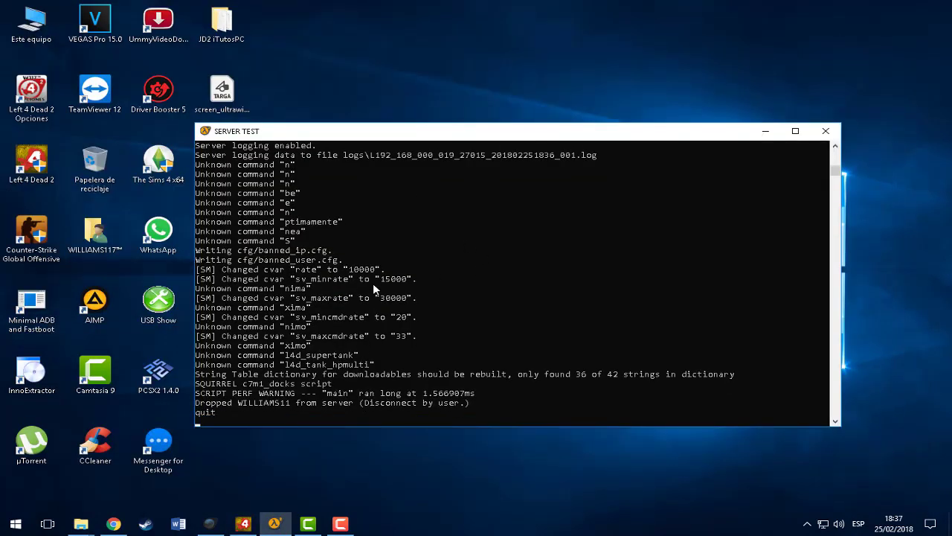
Step: Switch to Chrome and show the SourceMod plugin search page
click(115, 520)
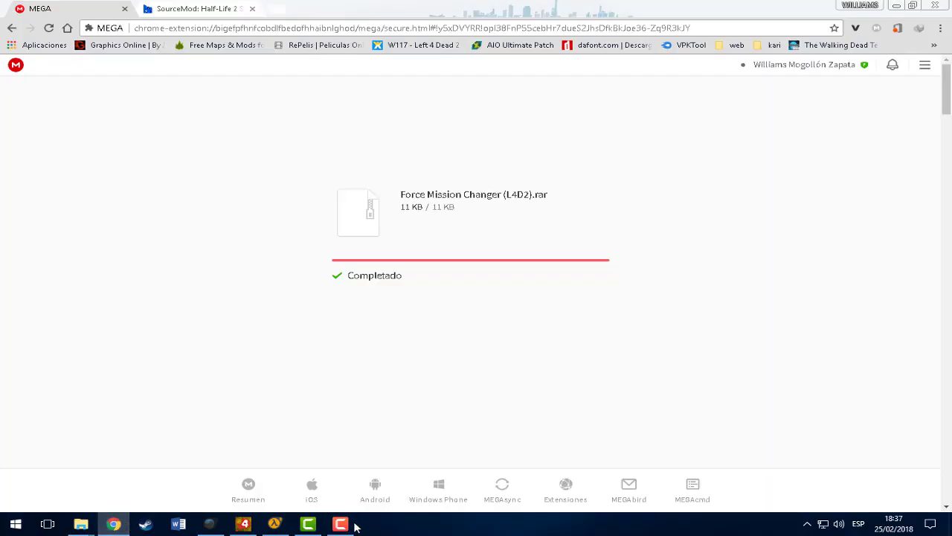
click(307, 522)
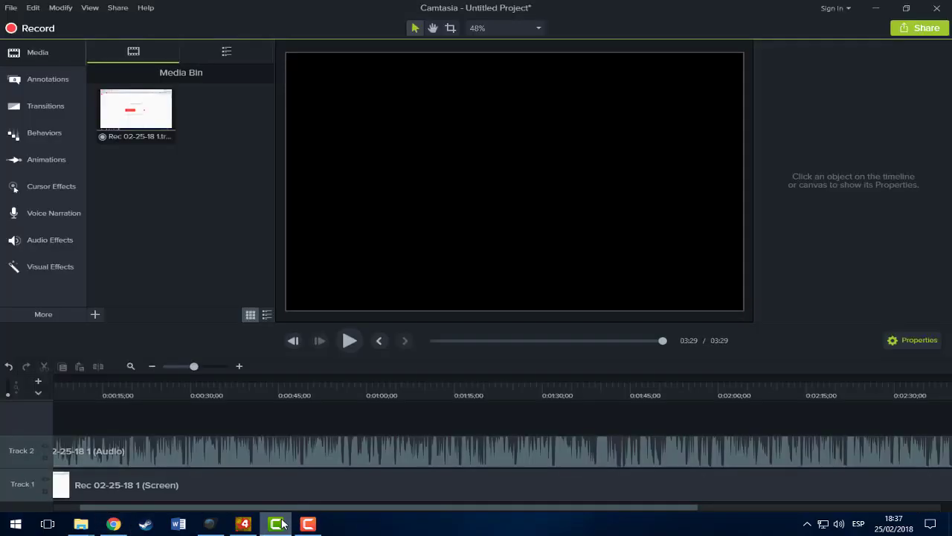
click(308, 524)
click(185, 8)
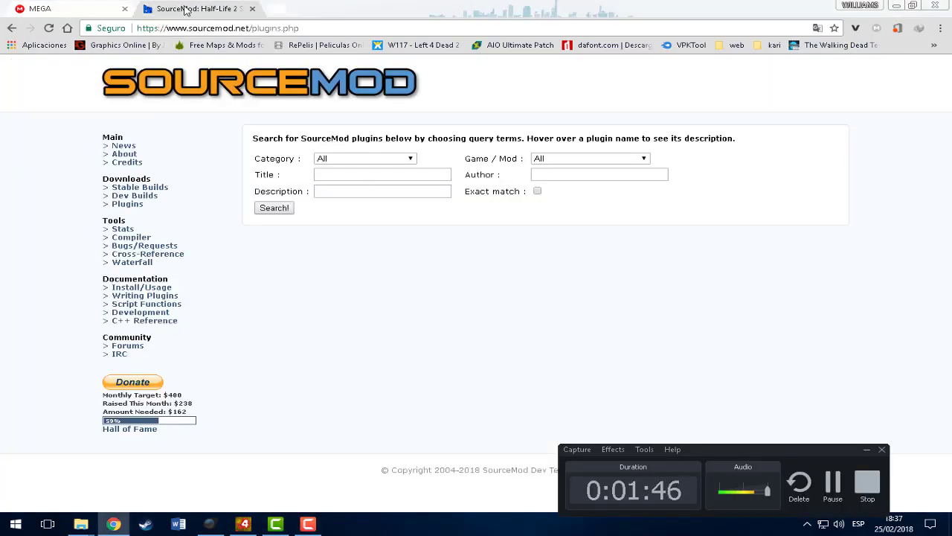
click(44, 8)
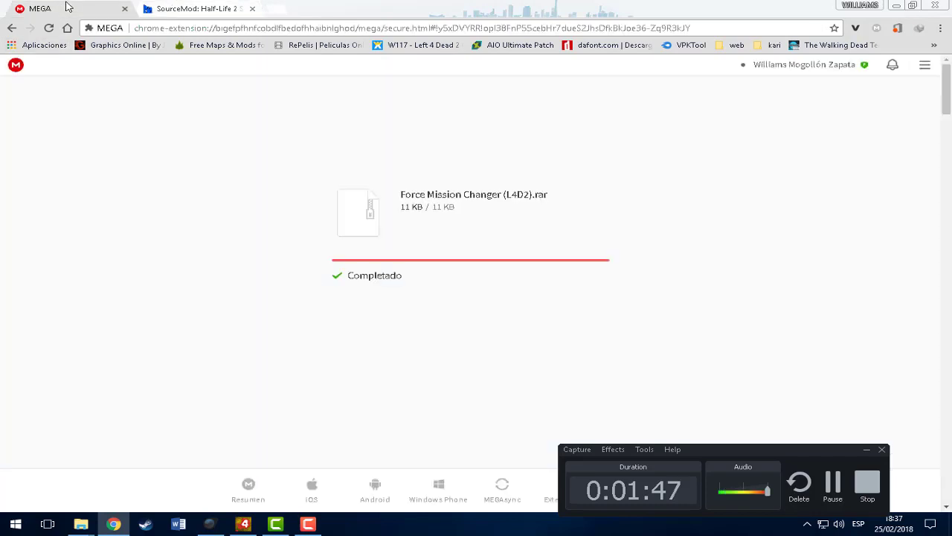
click(201, 11)
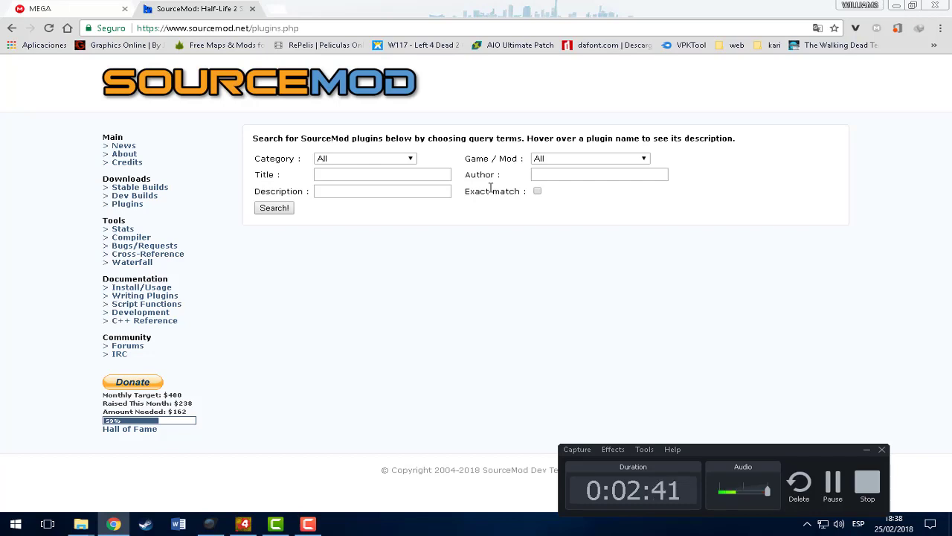
click(323, 27)
click(341, 349)
click(404, 28)
click(448, 224)
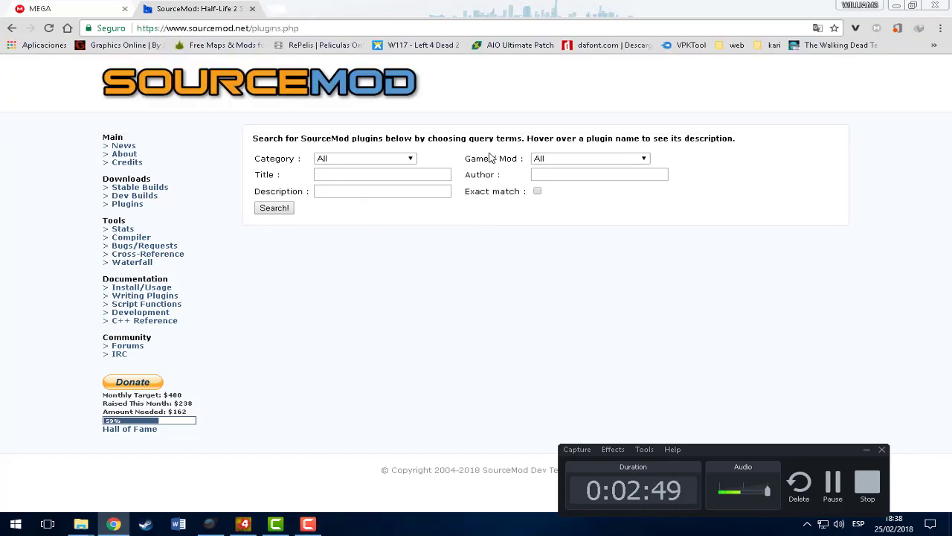
Step: Filter the plugin search to the game Left 4 Dead and search for the description "infectado"
click(555, 160)
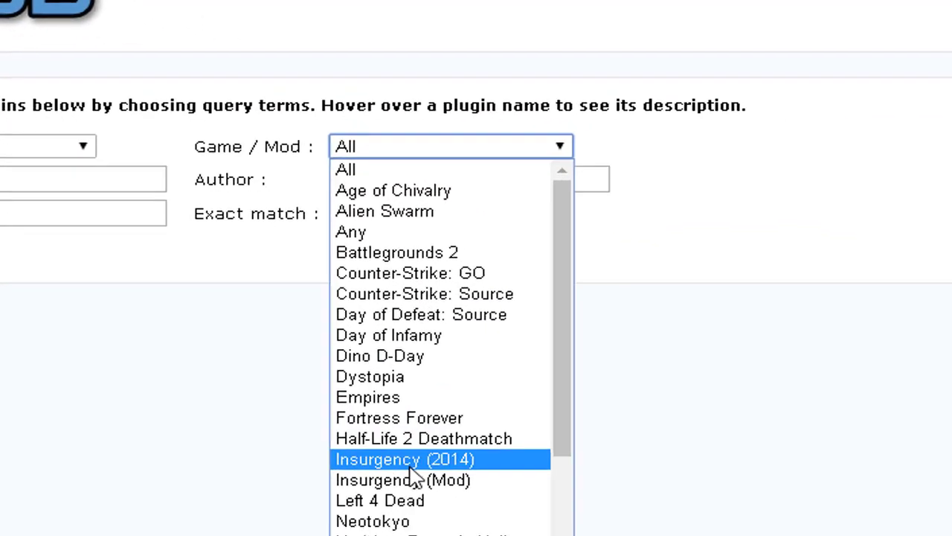
click(402, 499)
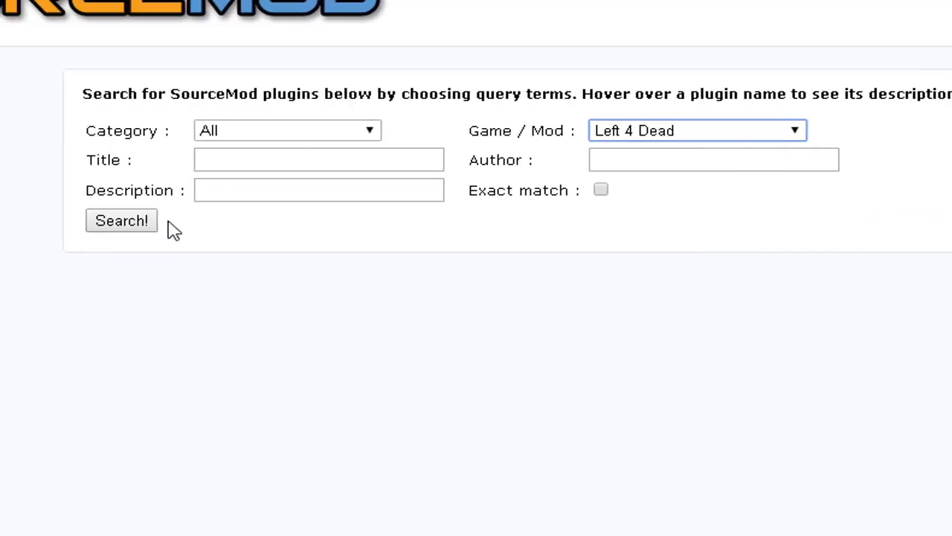
click(238, 190)
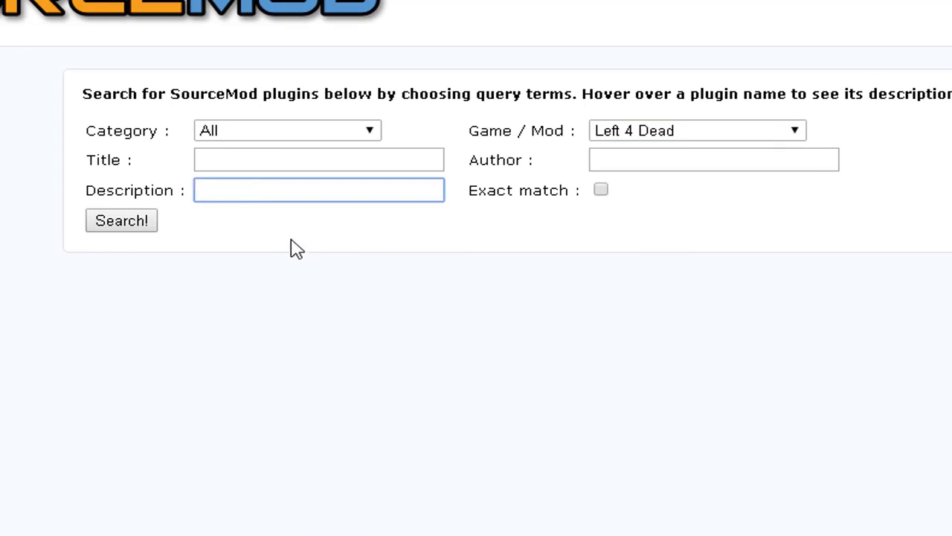
click(312, 168)
click(302, 191)
text(infe)
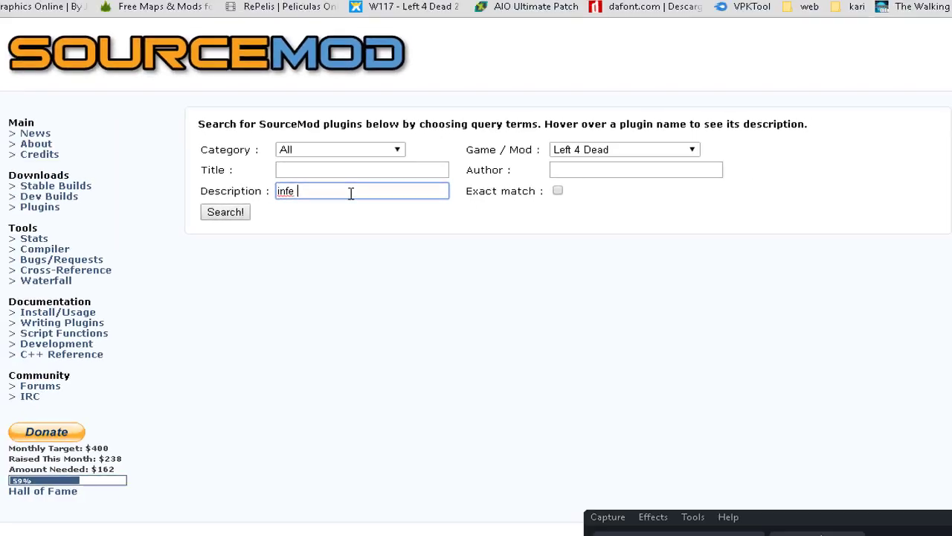
text(ctado)
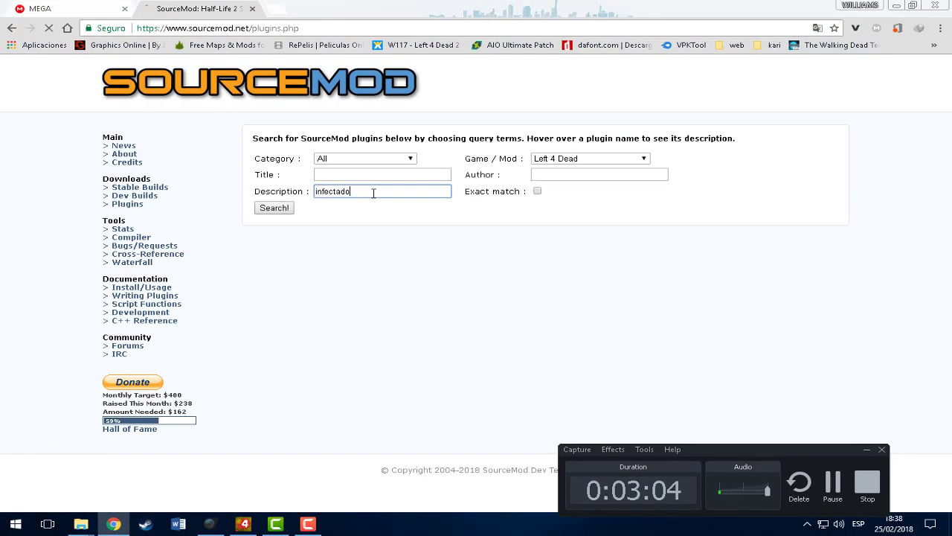
key(Return)
Step: Repeat the plugin search with the description "infected" and show the results page in its original language
double_click(414, 199)
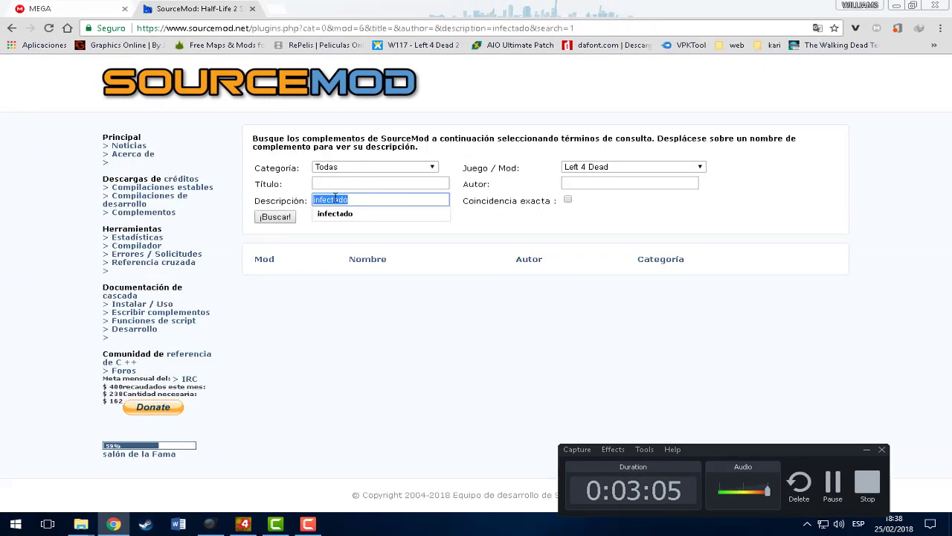
text(infected)
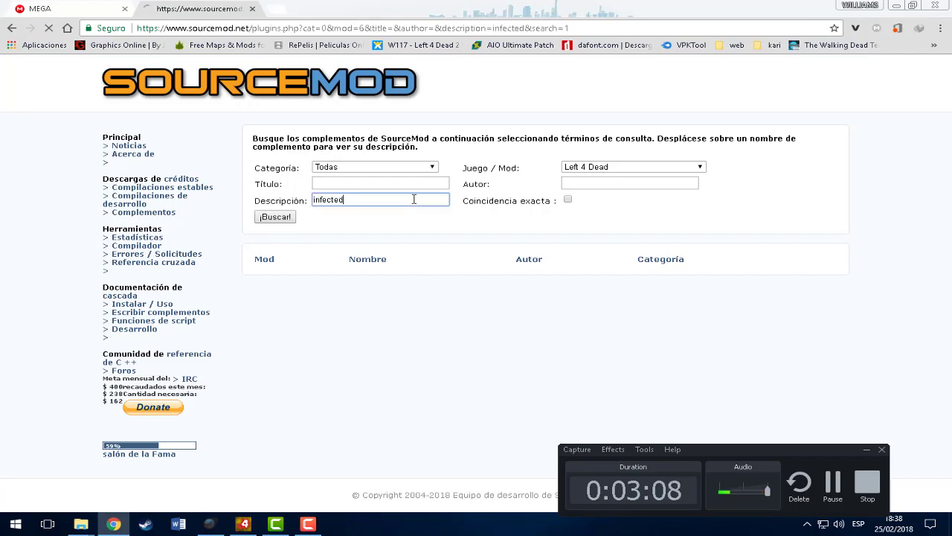
key(Return)
click(781, 75)
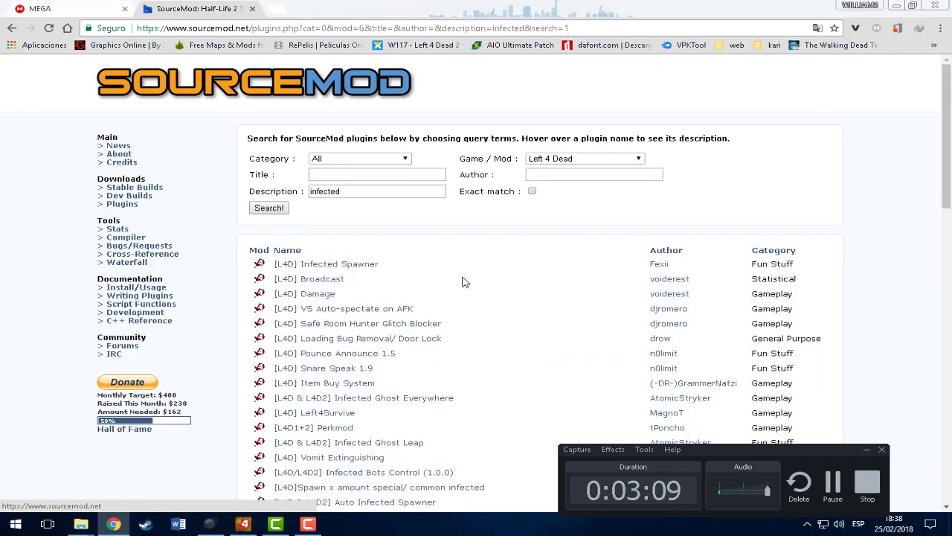
Step: Examine the list of Left 4 Dead plugins found for "infected", including their names, authors and categories
scroll(462, 281, down, 6)
scroll(469, 325, down, 1)
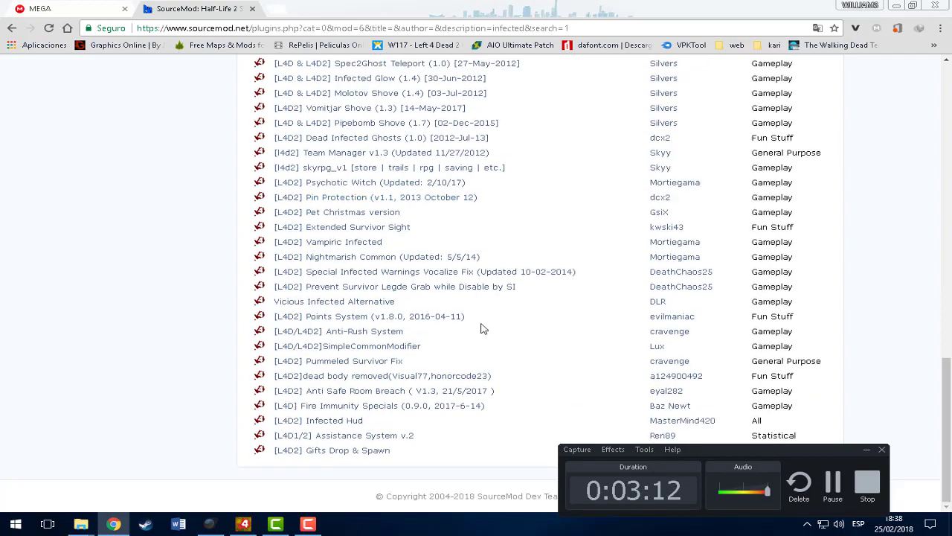
scroll(480, 327, up, 5)
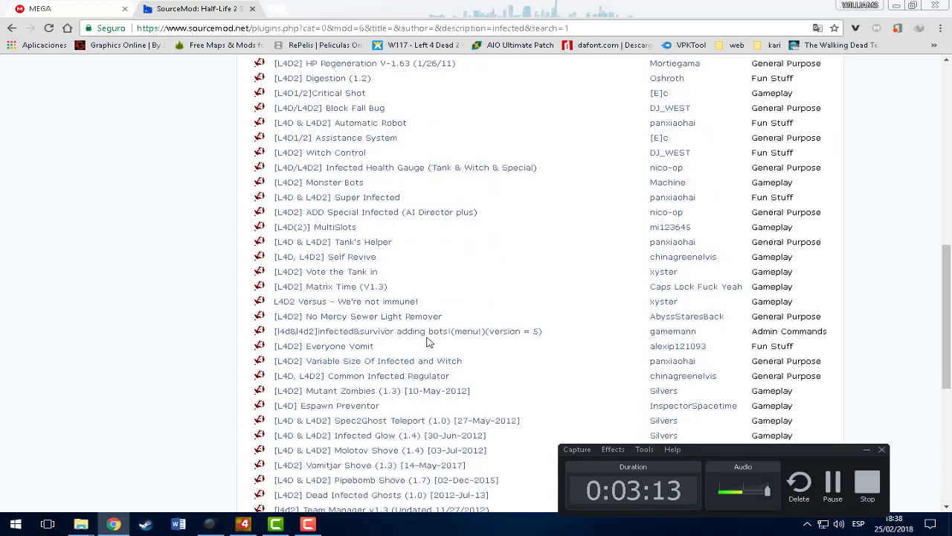
scroll(432, 338, up, 15)
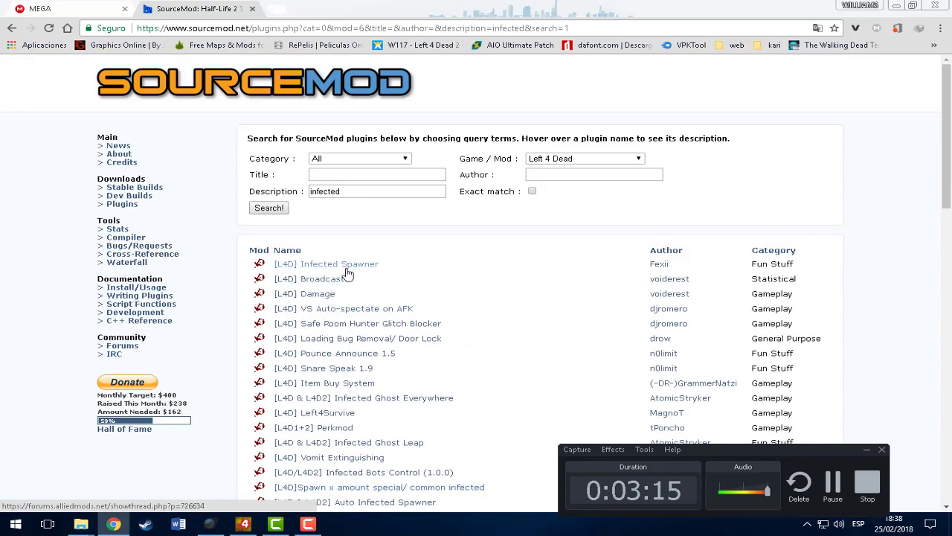
scroll(338, 300, down, 1)
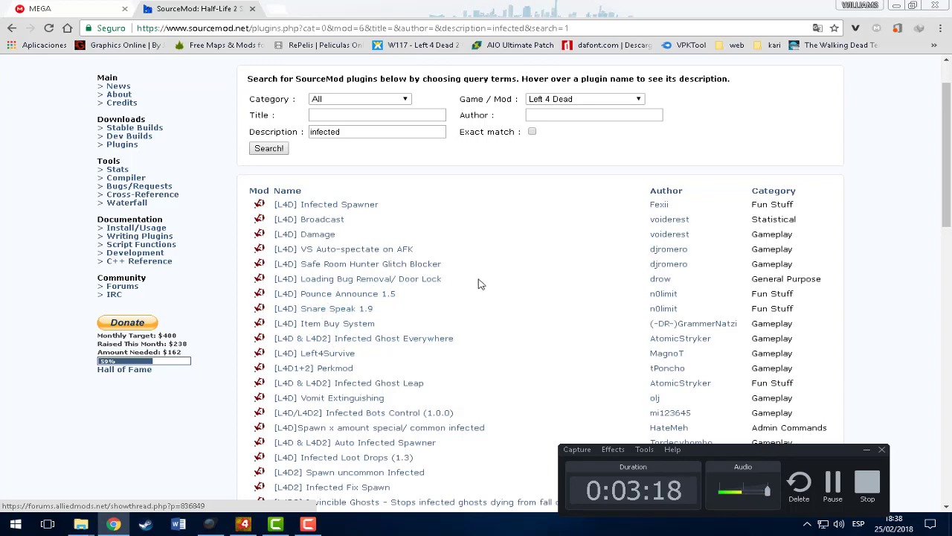
scroll(513, 289, down, 1)
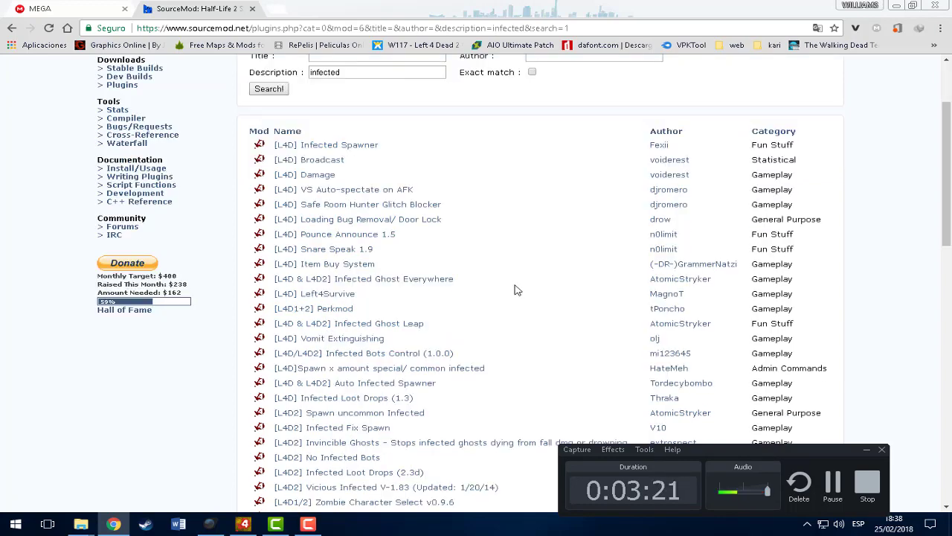
scroll(505, 291, up, 2)
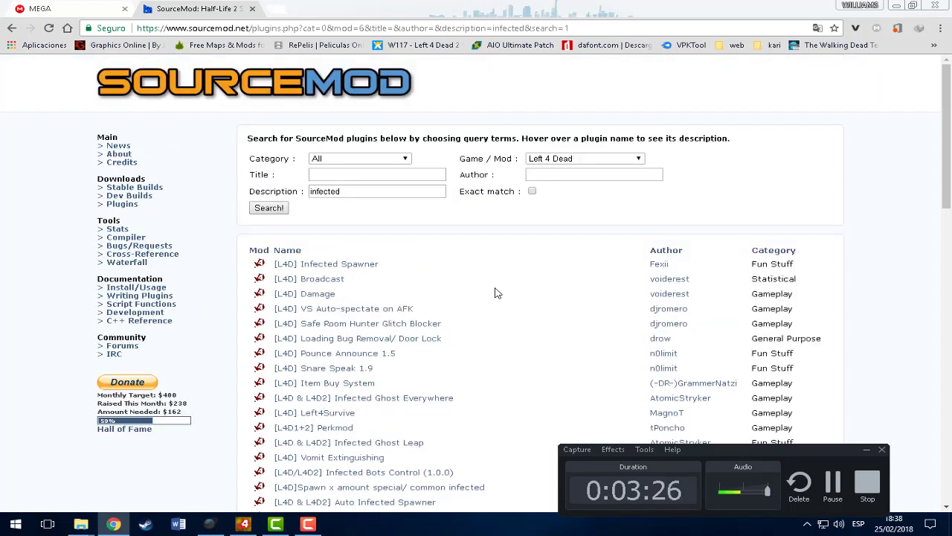
scroll(497, 295, down, 2)
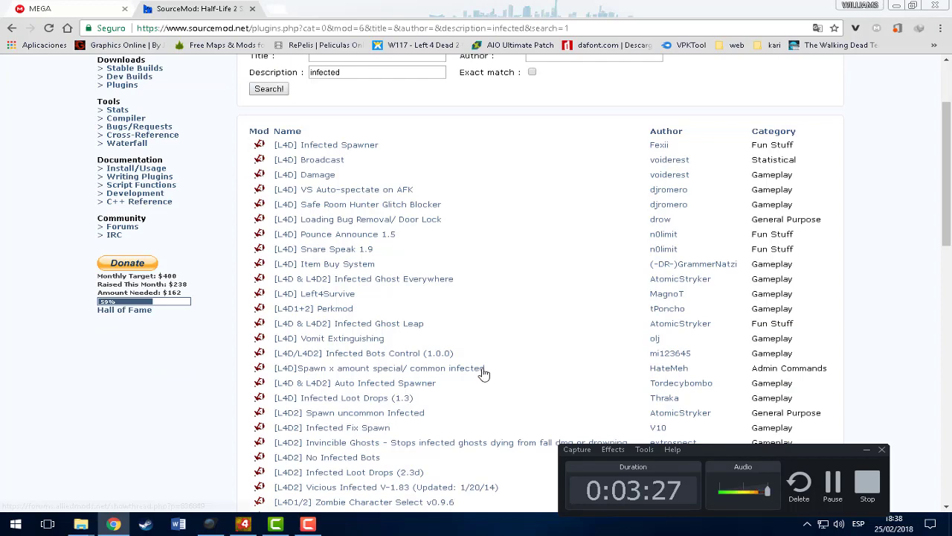
scroll(224, 350, down, 1)
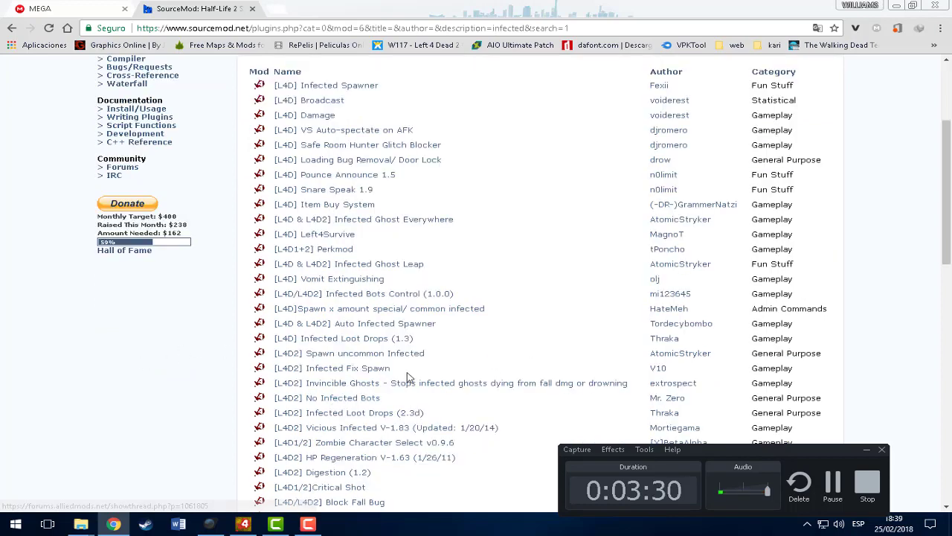
scroll(337, 260, up, 3)
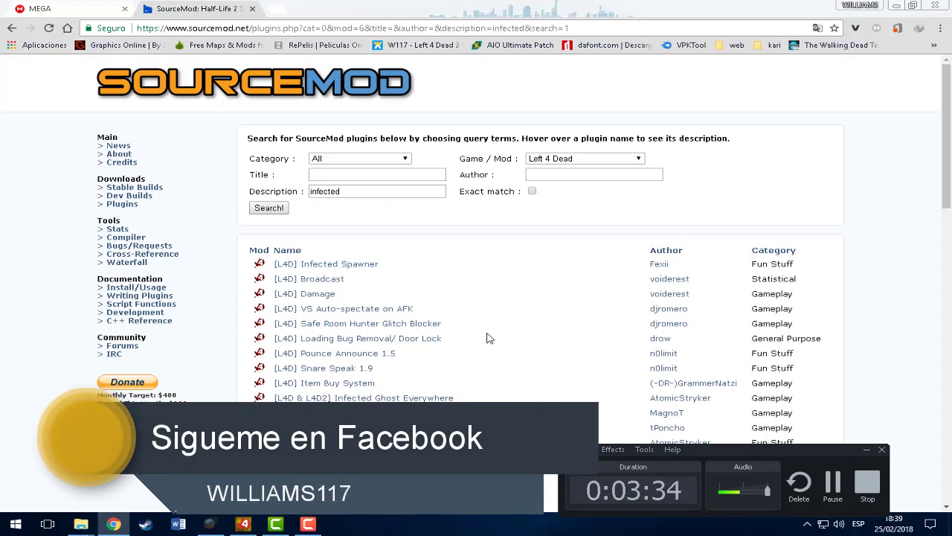
scroll(489, 354, down, 1)
scroll(489, 348, up, 1)
scroll(468, 389, down, 1)
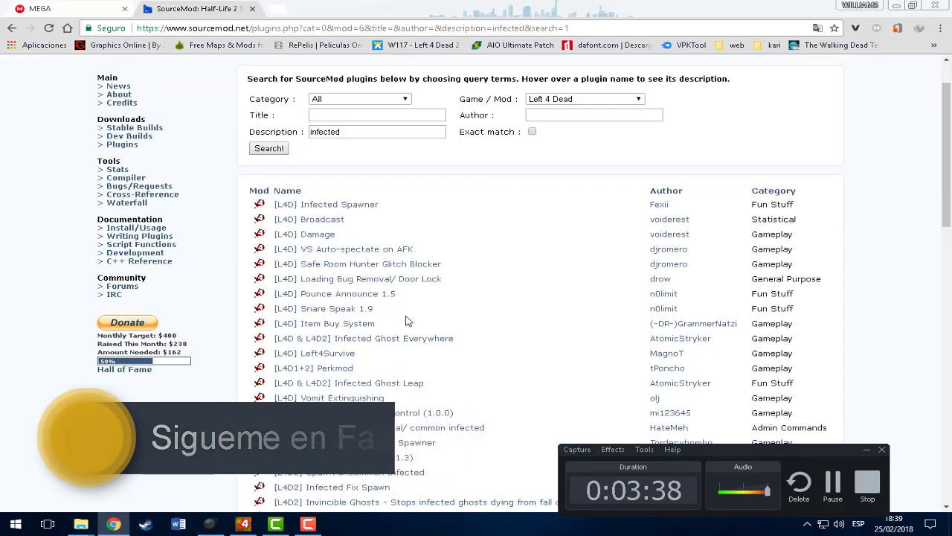
scroll(402, 342, down, 1)
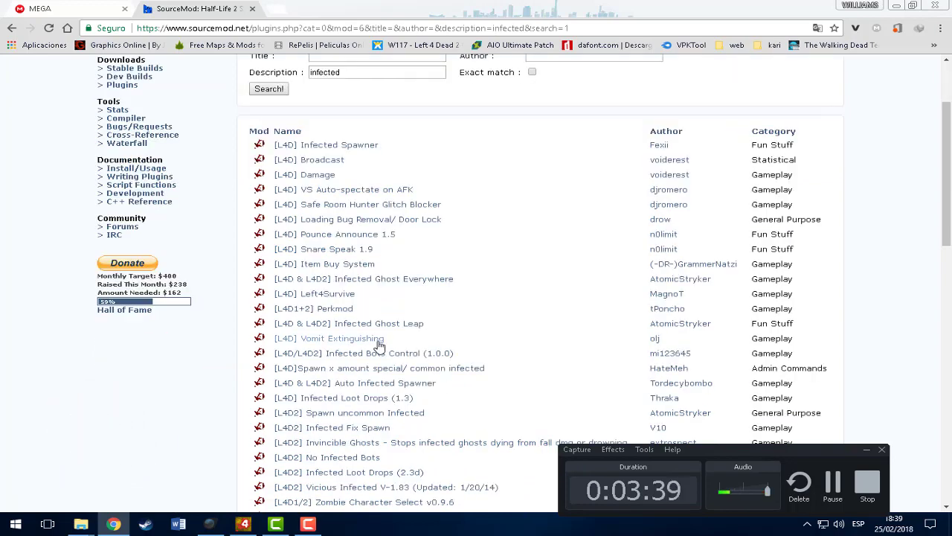
scroll(463, 402, down, 1)
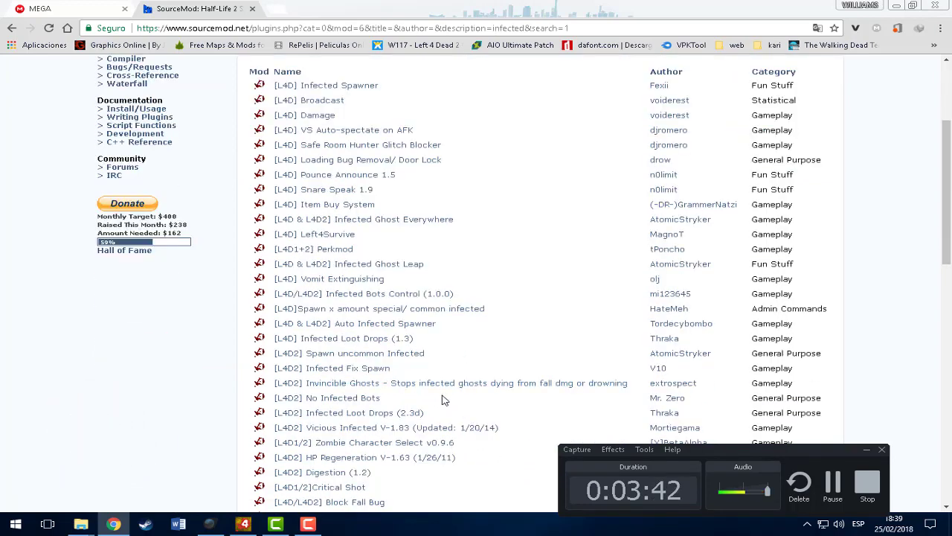
scroll(376, 480, down, 1)
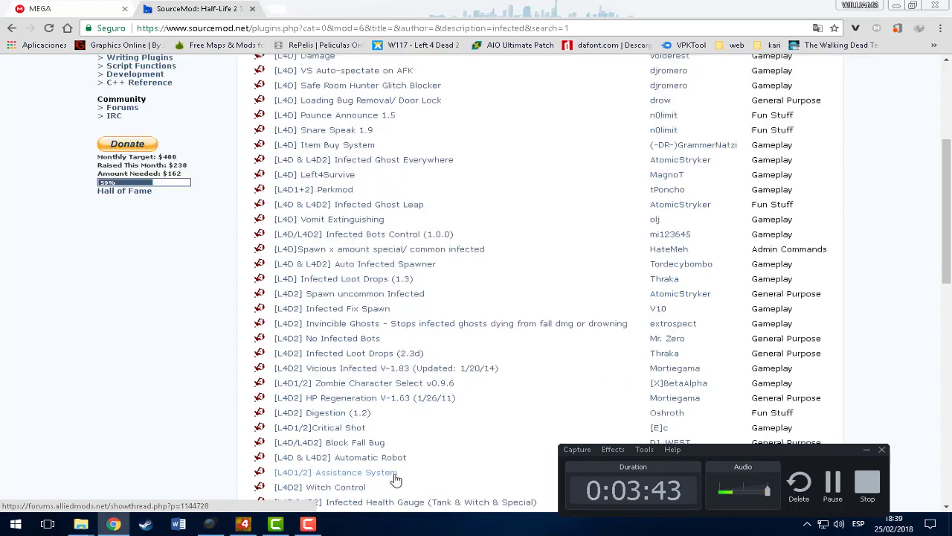
scroll(387, 335, up, 4)
scroll(350, 253, down, 2)
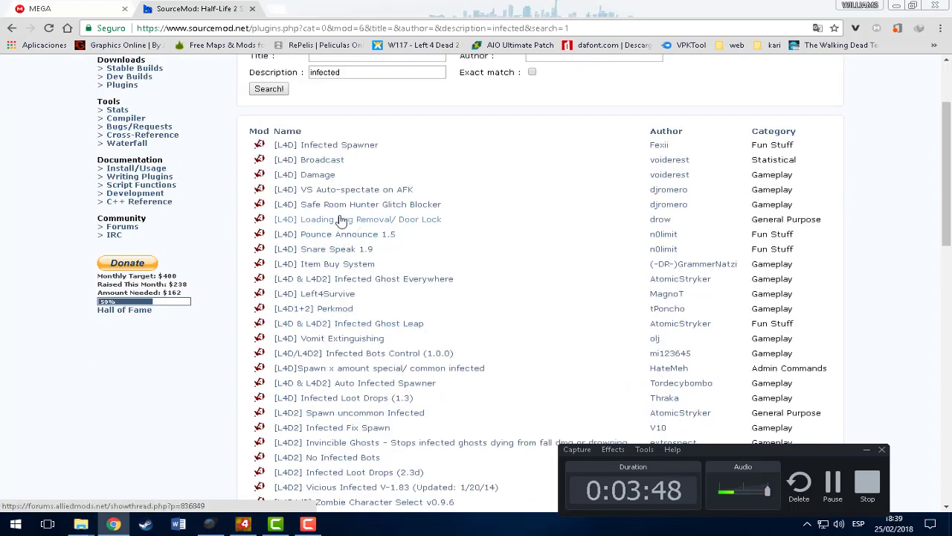
Step: Open the forum thread of the "[L4D & L4D2] Super Infected" plugin and show it in its original language
scroll(357, 313, down, 4)
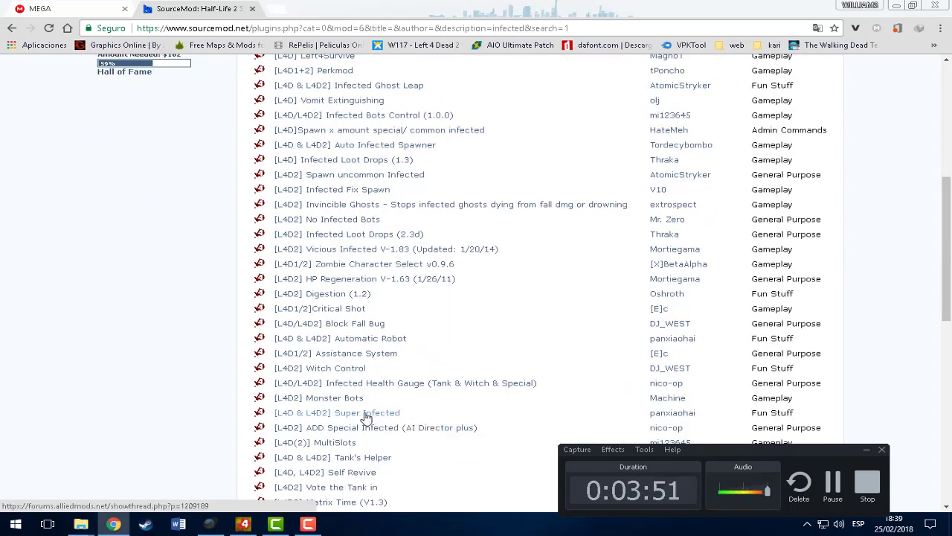
click(365, 418)
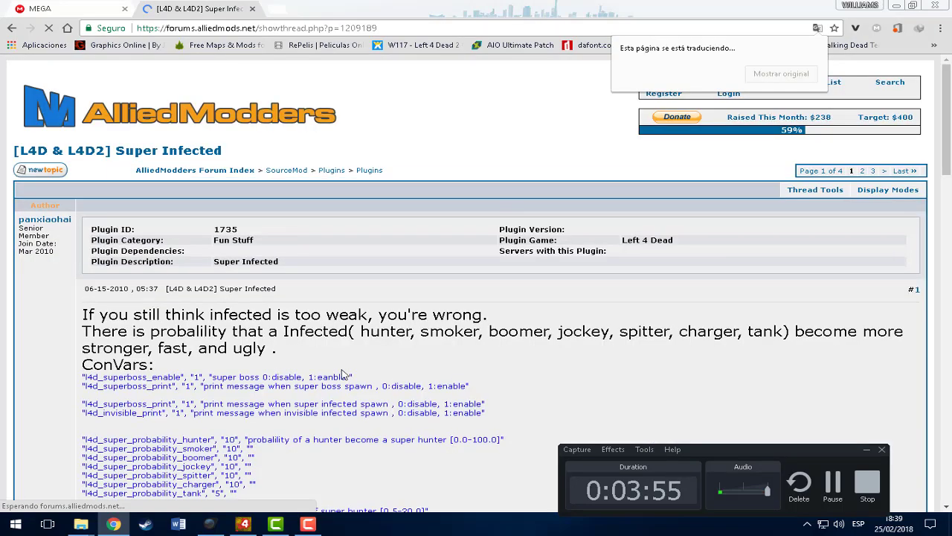
click(779, 75)
Step: Examine the Super Infected plugin's description, ConVars, attached thumbnails and download files in the first post
scroll(595, 224, down, 3)
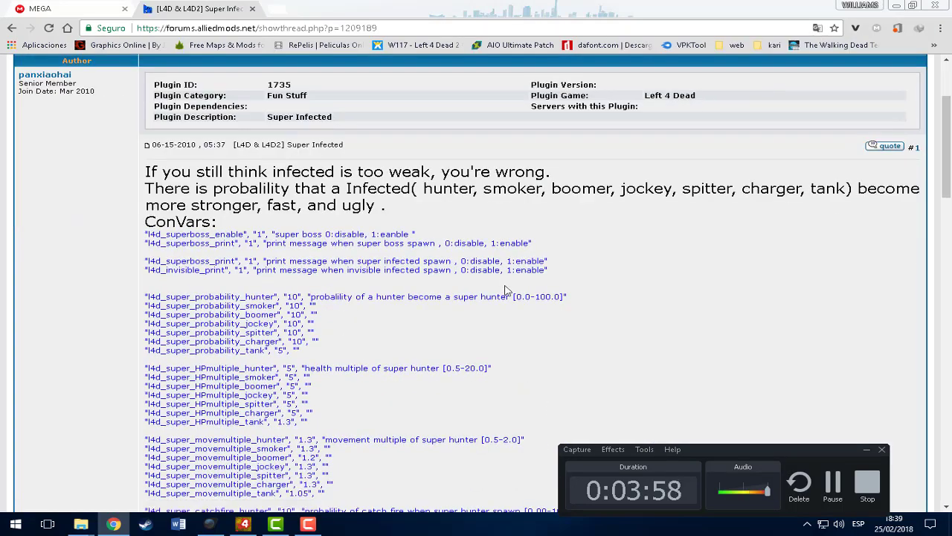
scroll(435, 338, up, 1)
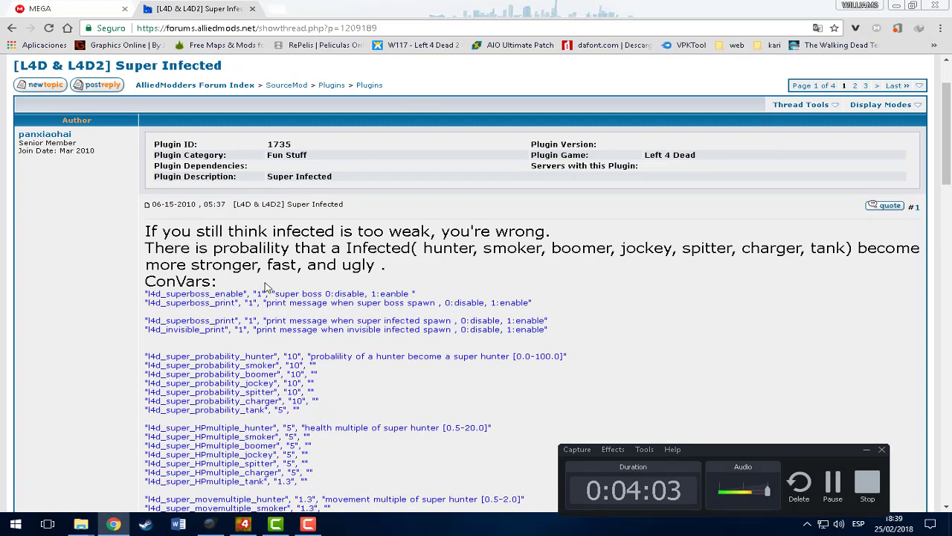
scroll(339, 324, down, 8)
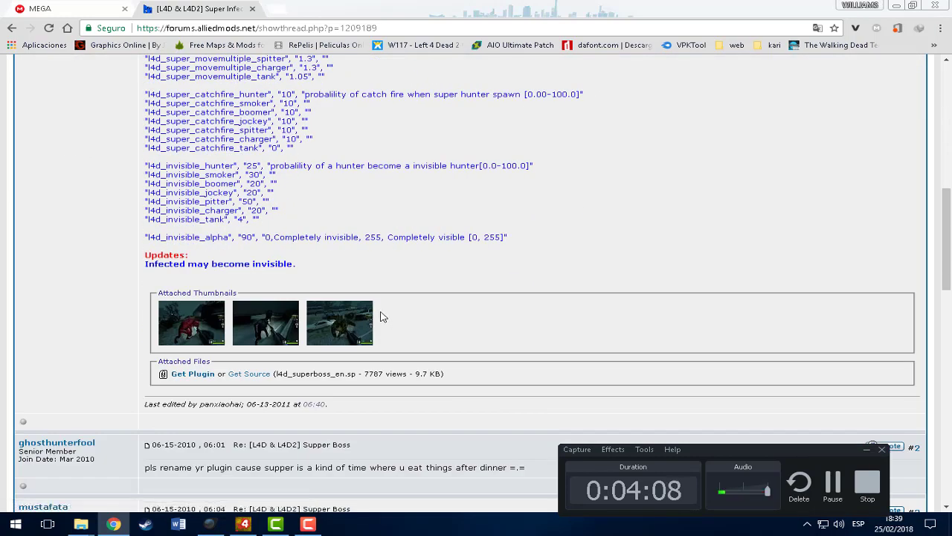
scroll(387, 328, up, 2)
scroll(335, 372, up, 5)
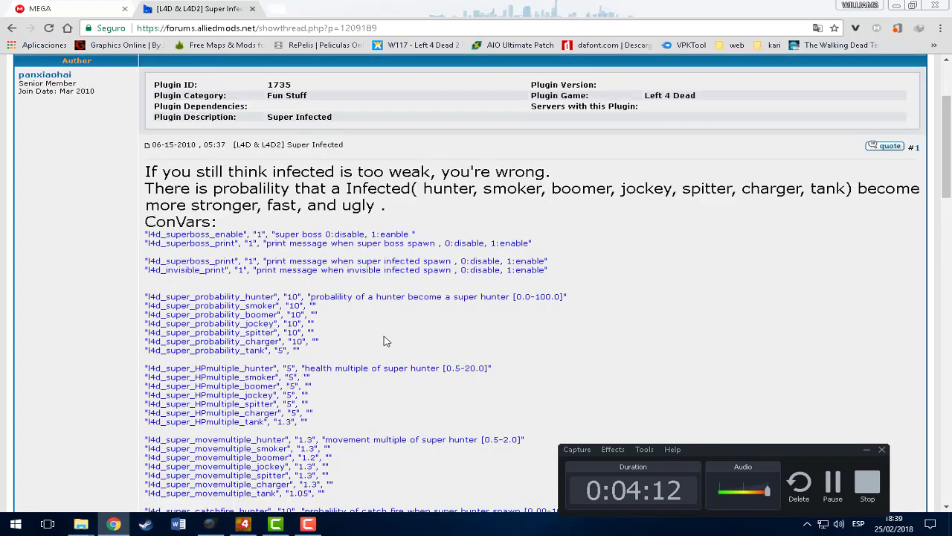
scroll(385, 341, up, 2)
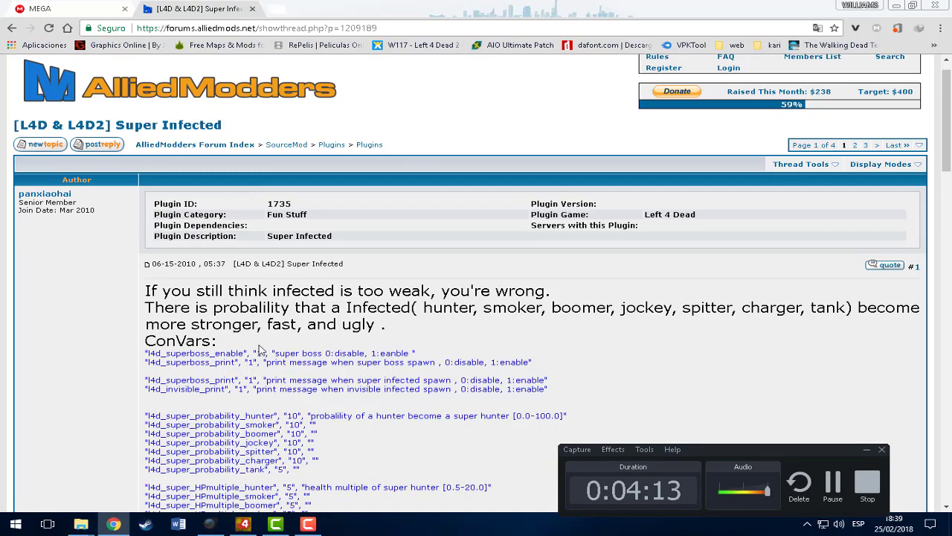
scroll(346, 370, down, 2)
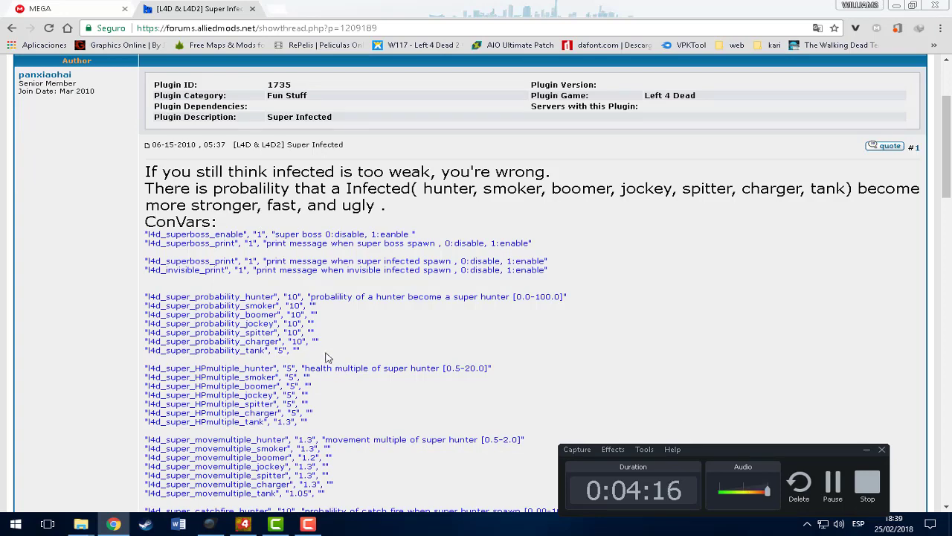
scroll(334, 369, down, 3)
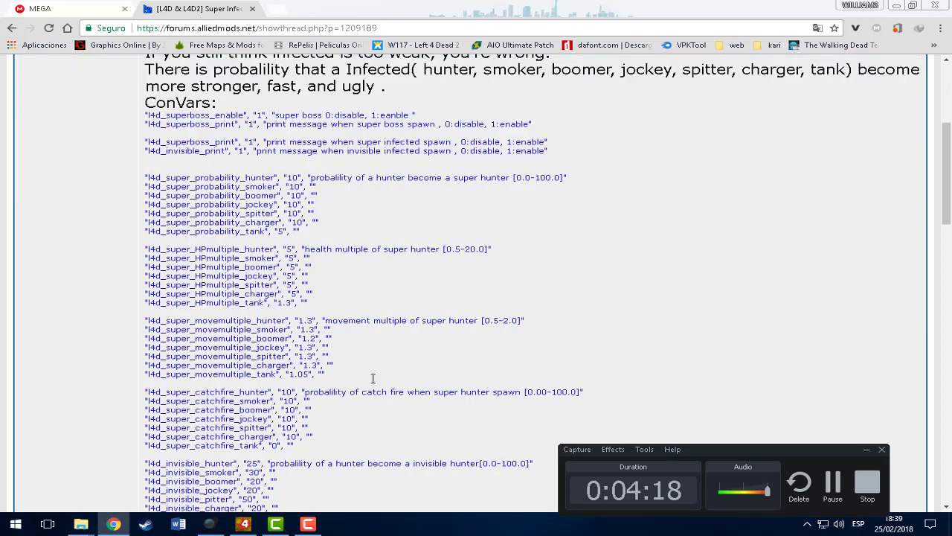
scroll(373, 378, down, 2)
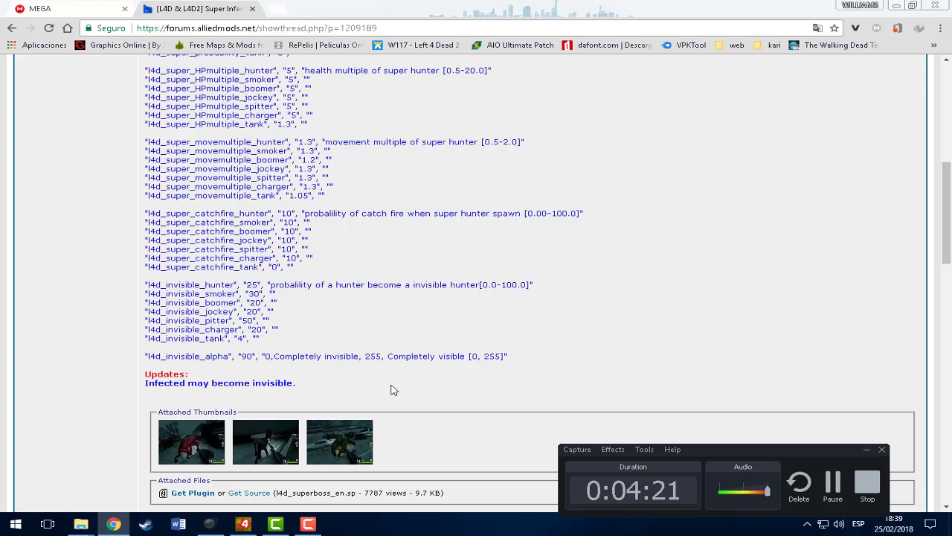
Step: Translate the Super Infected thread into Spanish and read the plugin description and ConVars
scroll(399, 384, up, 6)
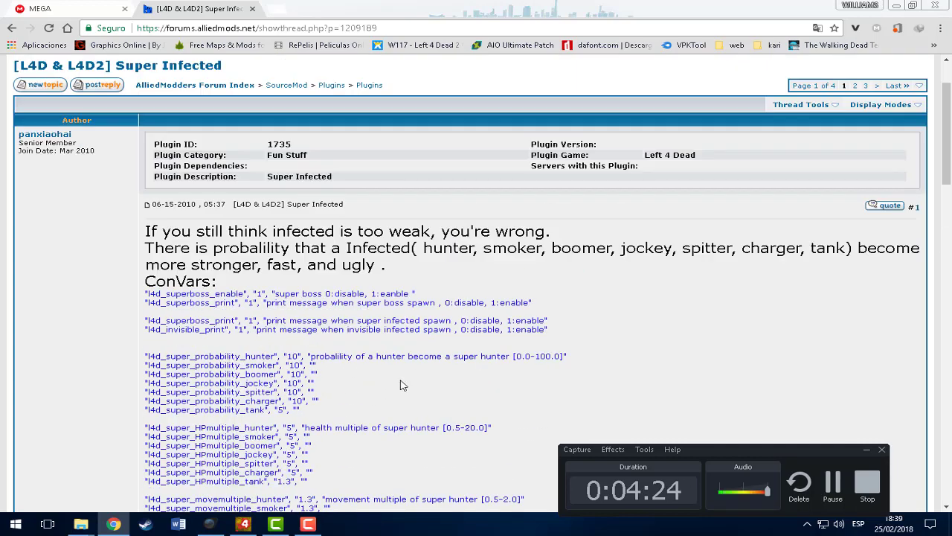
click(816, 28)
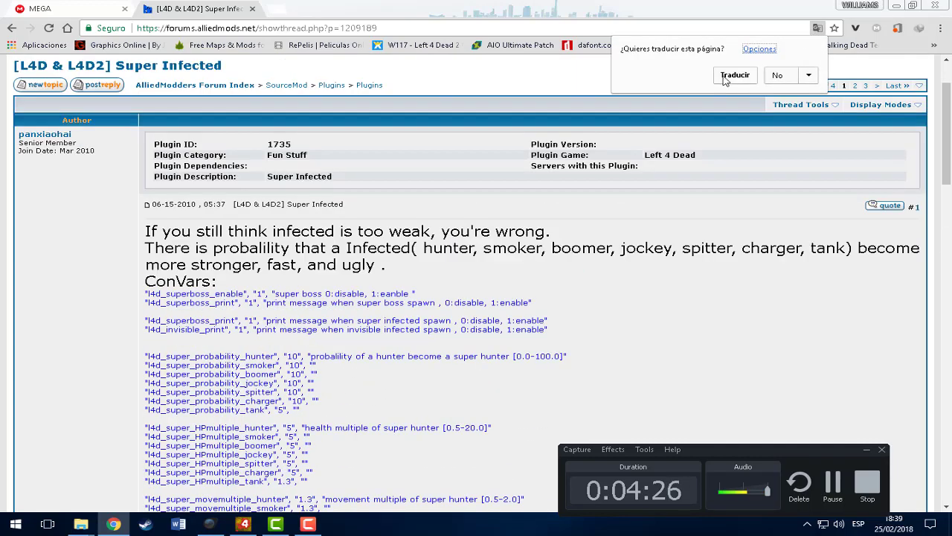
click(726, 76)
click(288, 319)
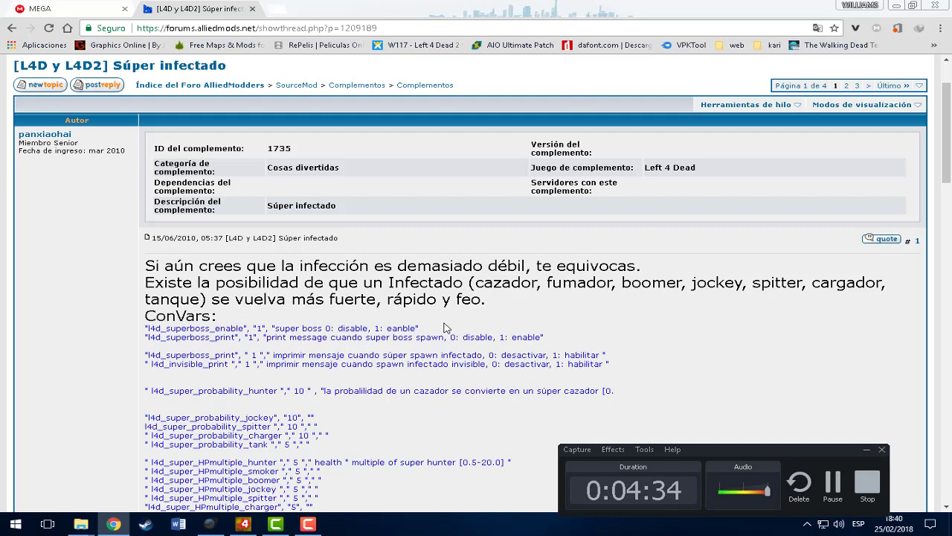
scroll(446, 326, down, 2)
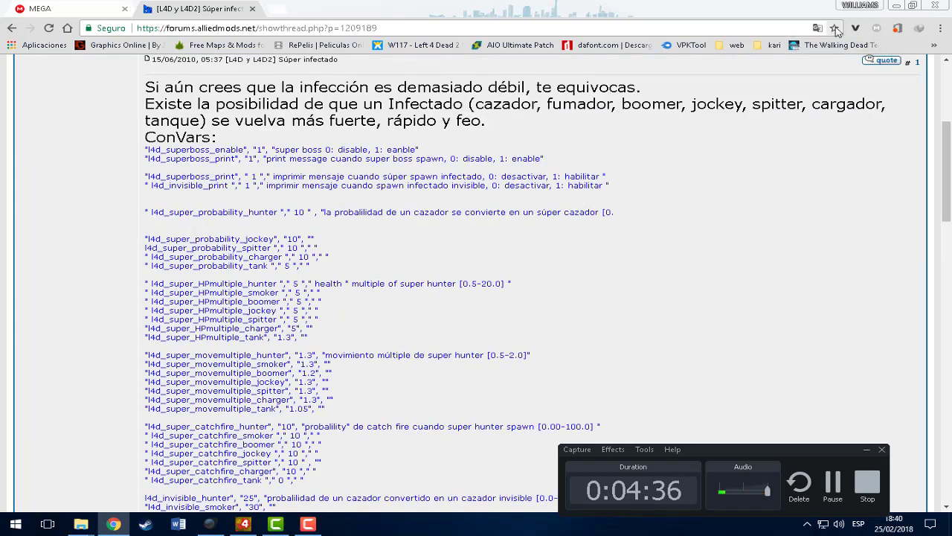
scroll(793, 108, up, 1)
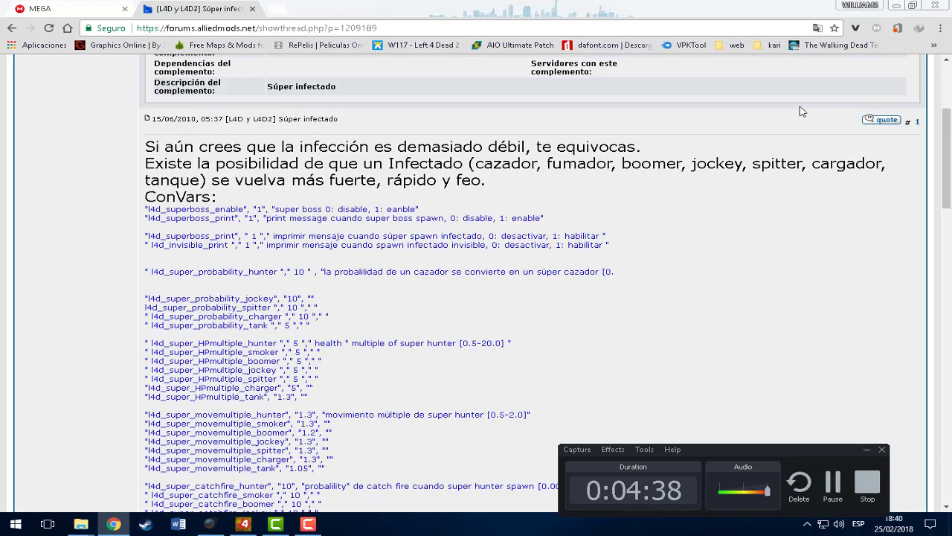
Step: Show the thread in its original language and highlight the "ConVars:" heading in the first post
click(817, 28)
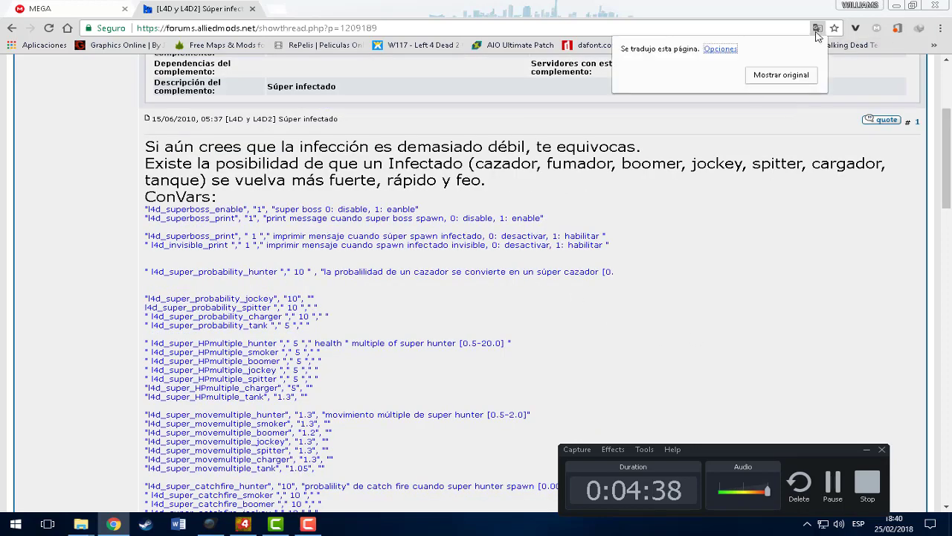
click(769, 80)
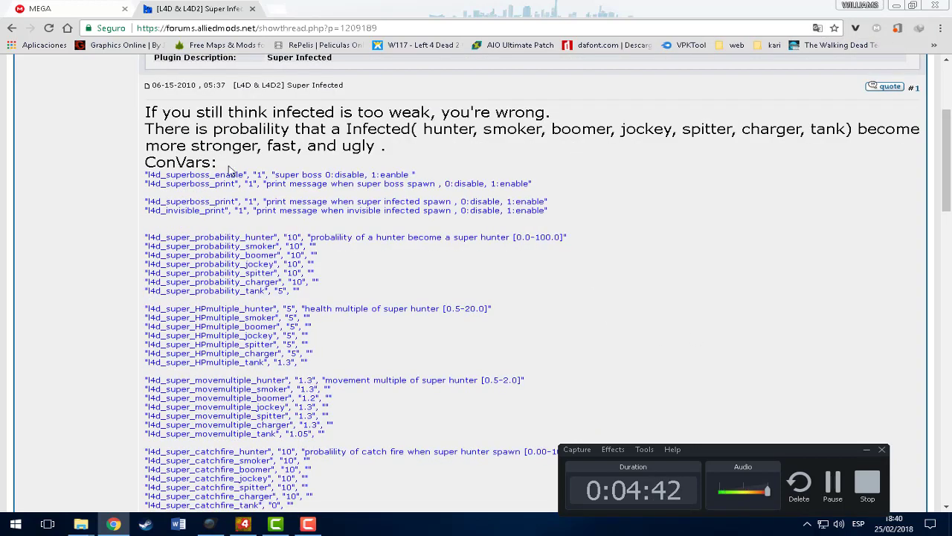
drag(229, 164, 140, 162)
click(236, 165)
drag(232, 165, 147, 162)
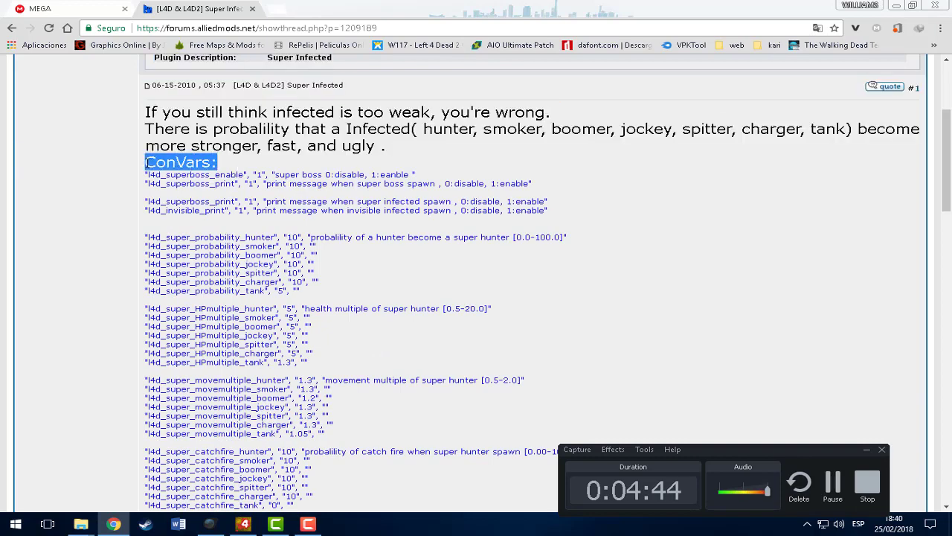
triple_click(146, 164)
click(354, 252)
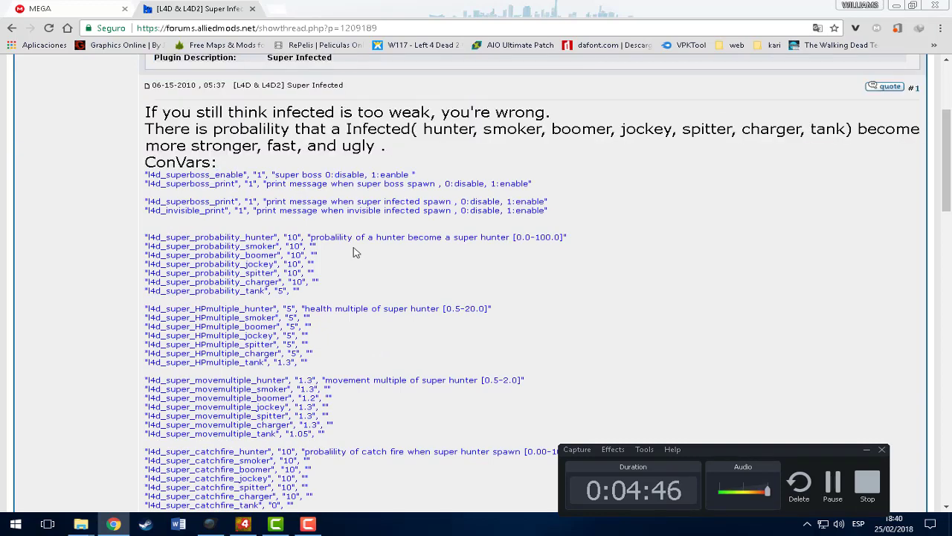
Step: View the first attached thumbnail of the Super Infected post in a new tab, then return to the thread
scroll(368, 331, down, 3)
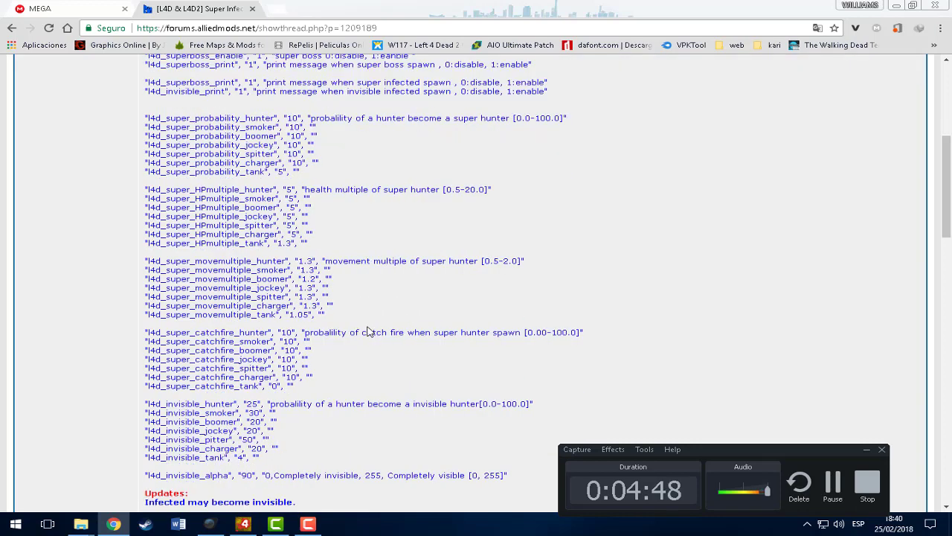
scroll(370, 338, down, 3)
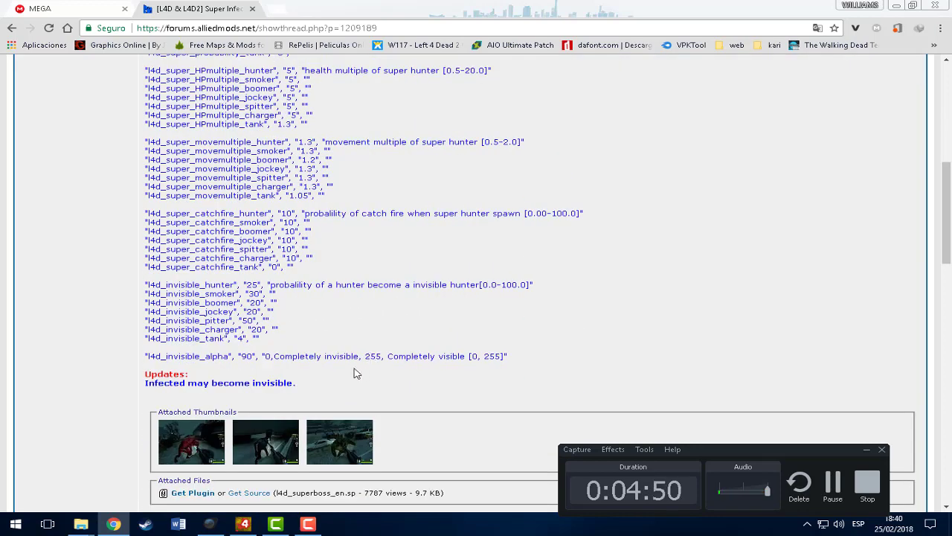
scroll(403, 395, down, 3)
right_click(192, 327)
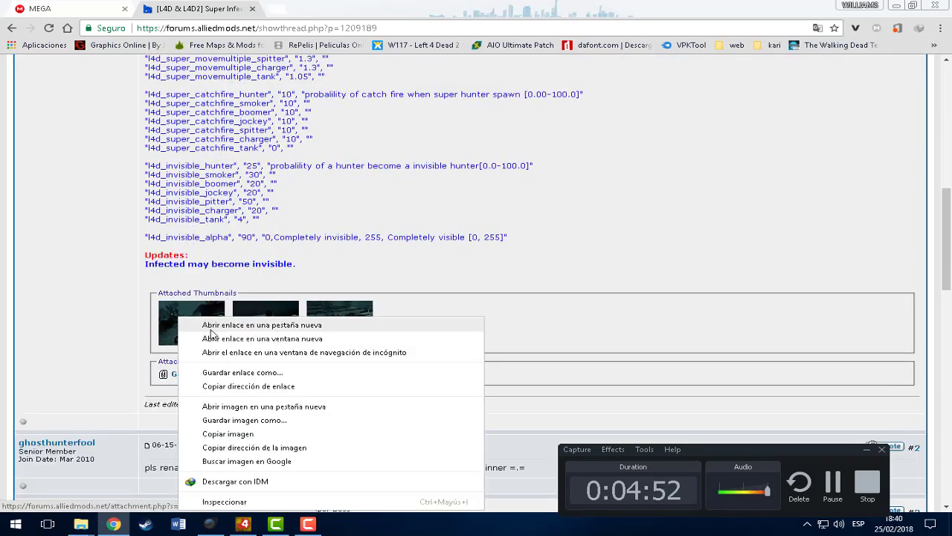
click(223, 323)
click(320, 8)
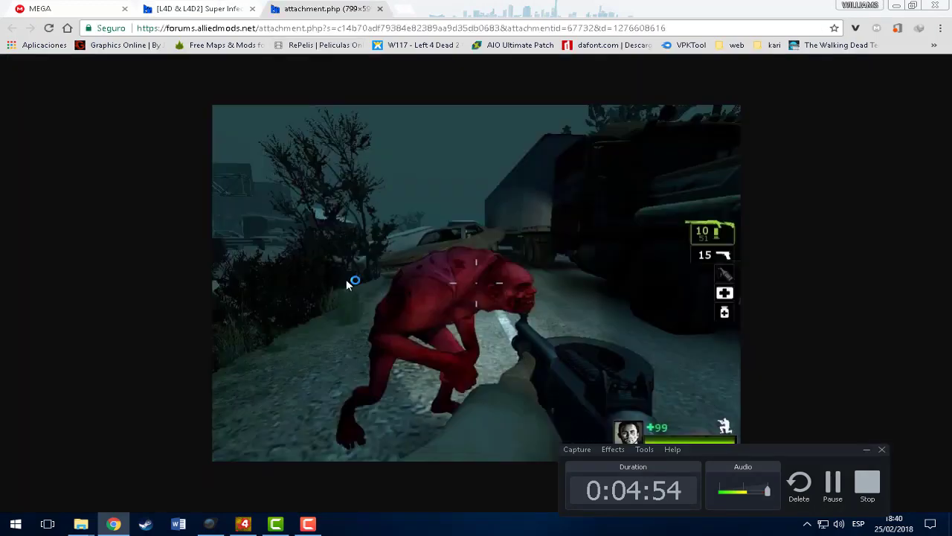
click(220, 16)
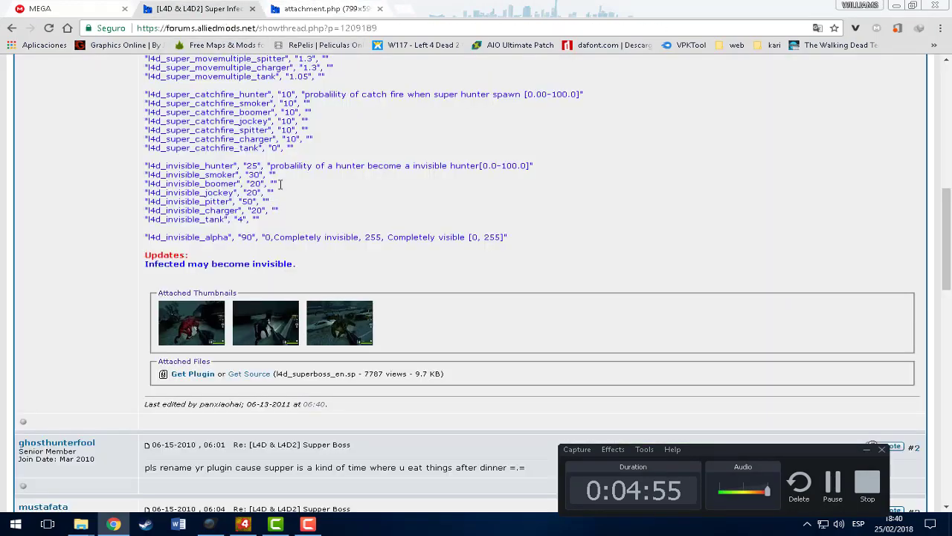
Step: View the second attached thumbnail in a new tab and close both image tabs
right_click(265, 335)
click(320, 145)
click(435, 9)
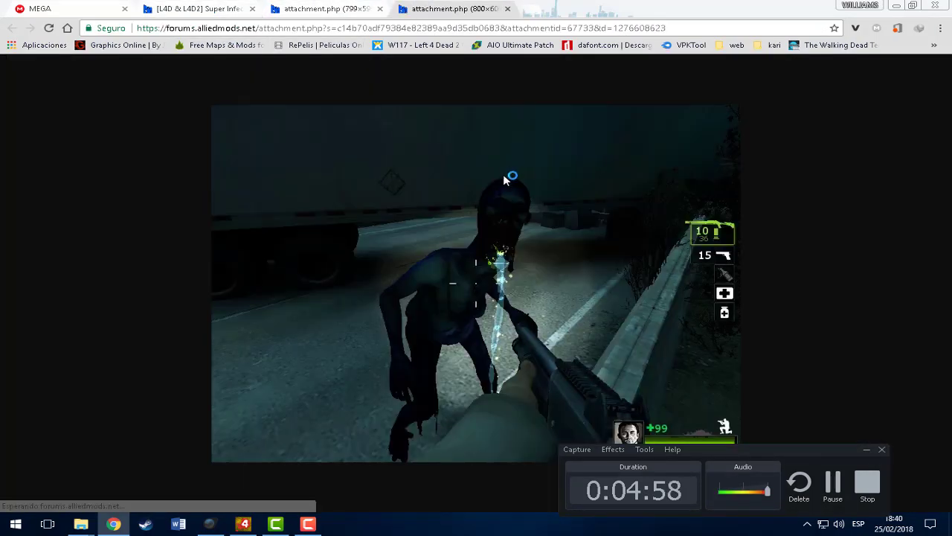
click(380, 9)
click(385, 9)
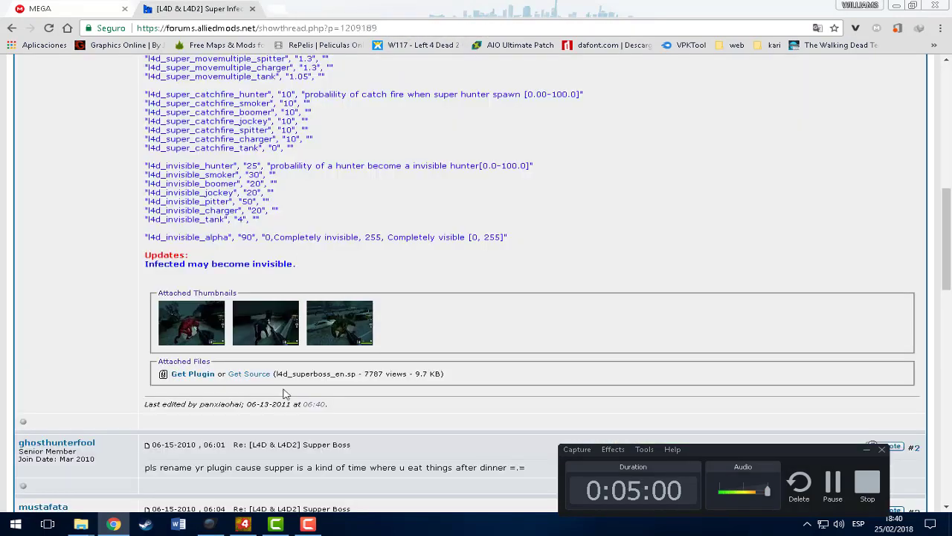
Step: View the third attached thumbnail in a new tab and close that image tab
right_click(328, 320)
click(357, 323)
click(324, 9)
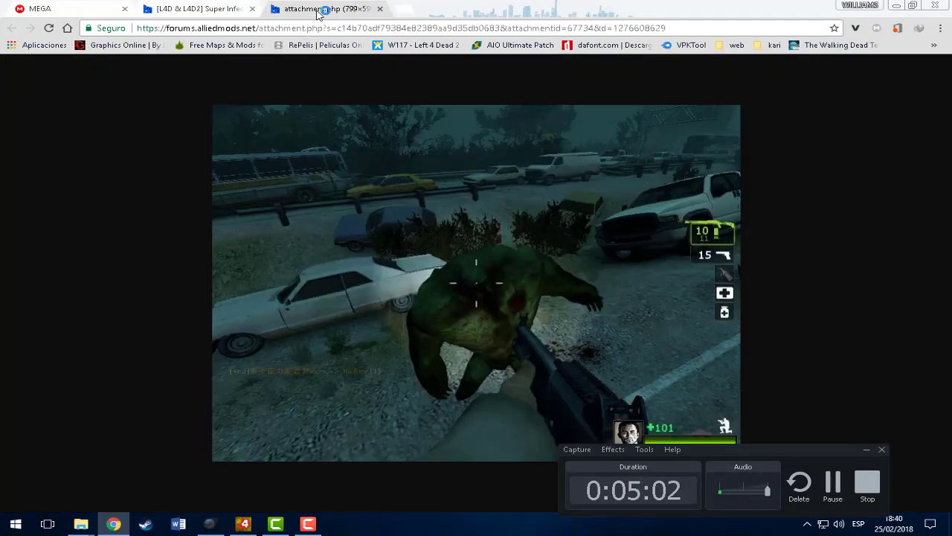
click(379, 9)
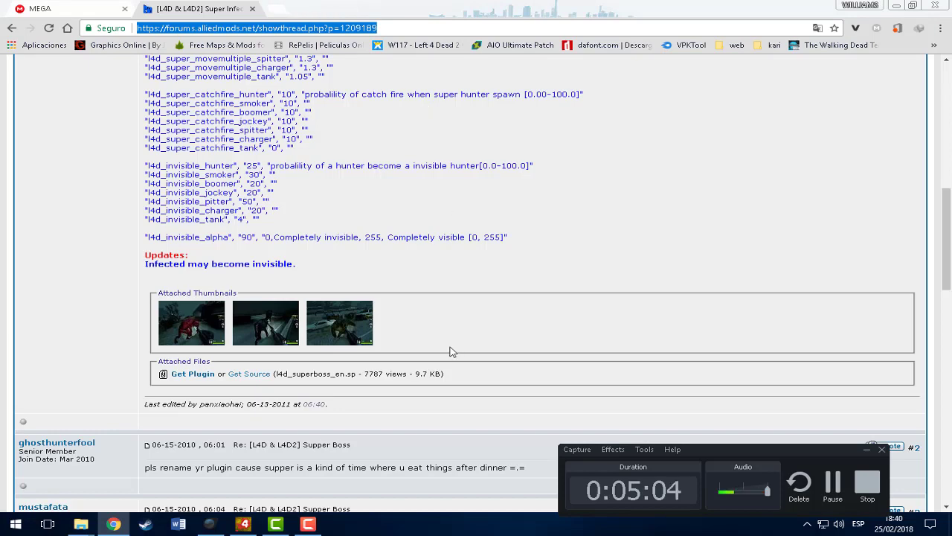
Step: Examine the first post's ConVars list, attached thumbnails and attached plugin files again, along with the first replies
scroll(470, 244, up, 2)
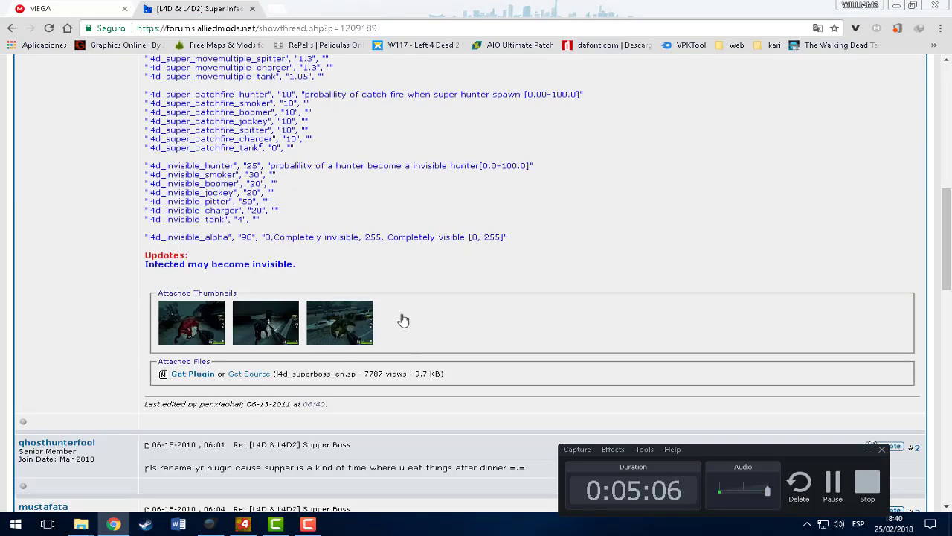
scroll(425, 276, up, 1)
scroll(439, 388, down, 1)
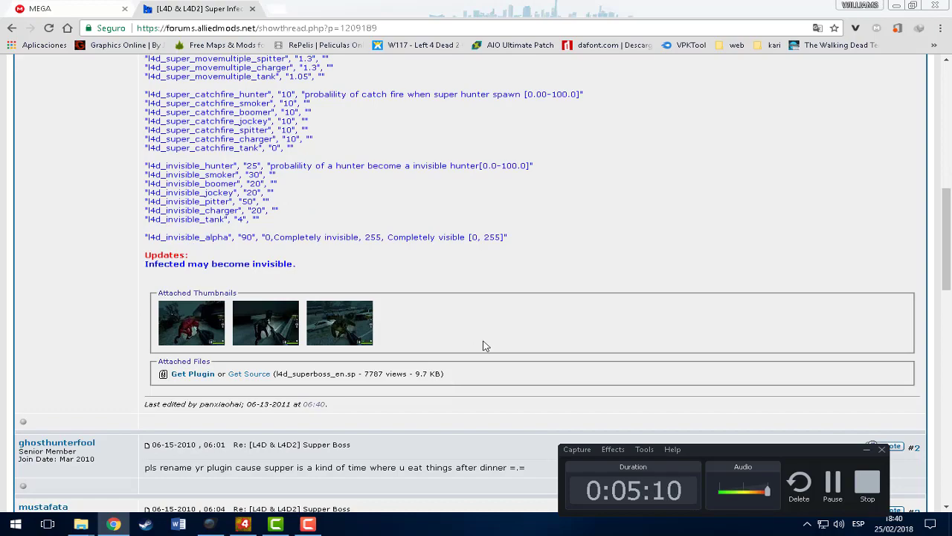
scroll(483, 346, up, 3)
scroll(490, 340, up, 3)
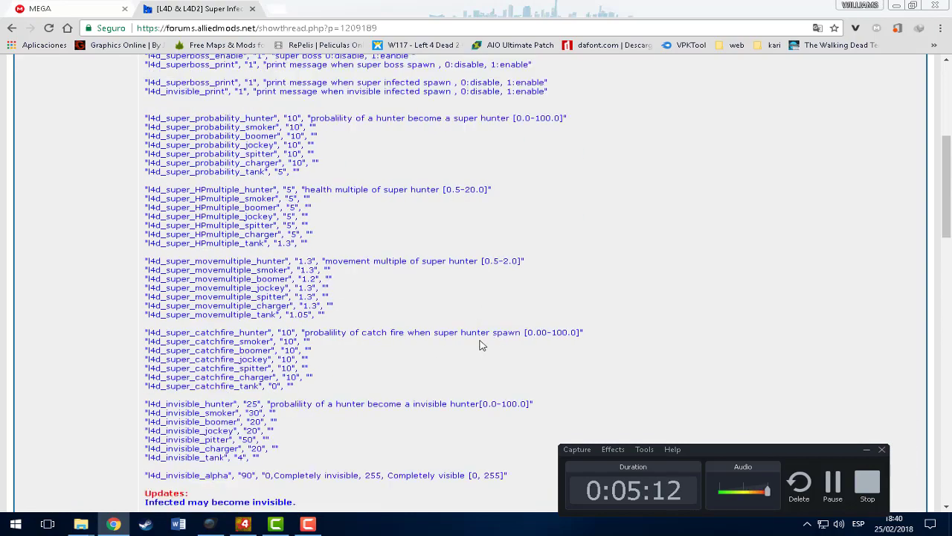
scroll(480, 342, down, 6)
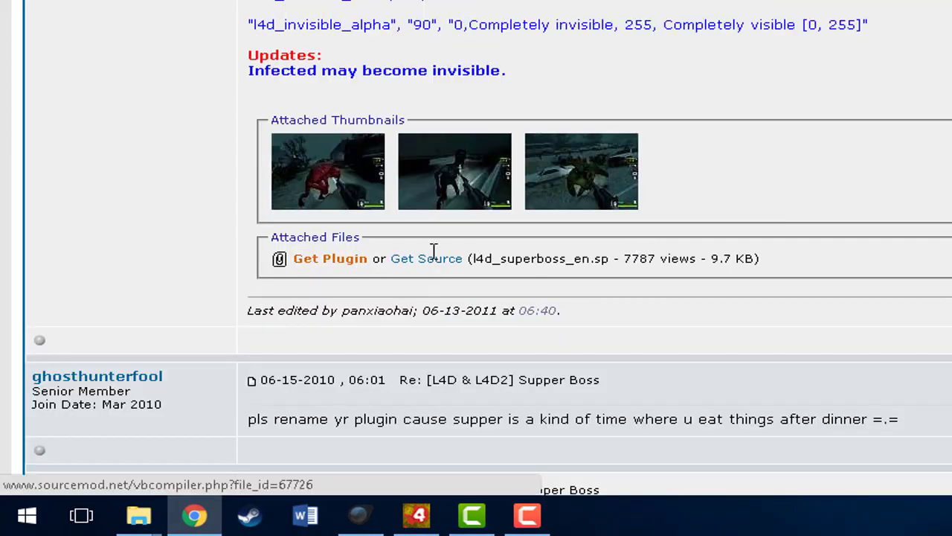
scroll(376, 186, down, 3)
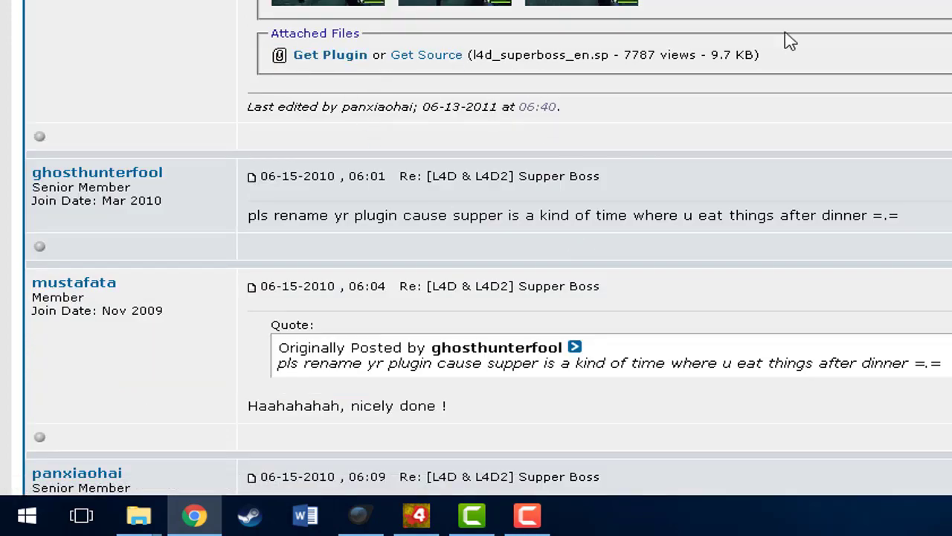
scroll(675, 179, up, 15)
scroll(691, 96, down, 7)
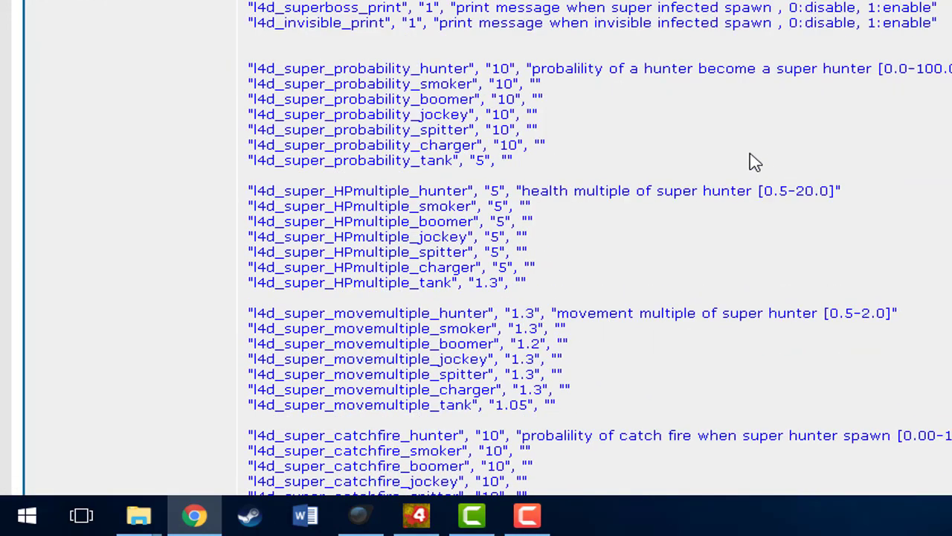
scroll(763, 160, down, 6)
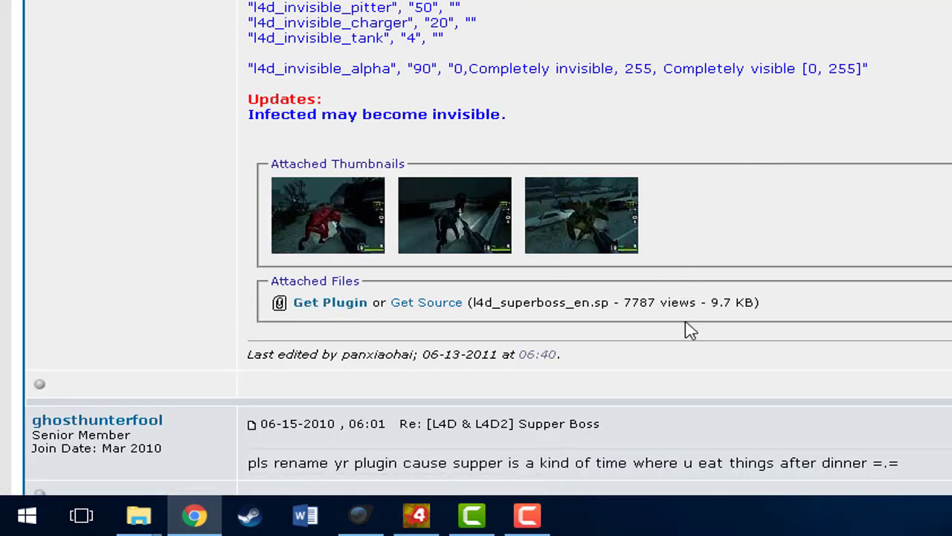
Step: Download the compiled plugin l4d_superboss_en.smx from the post and show it in the Descargas folder
click(328, 310)
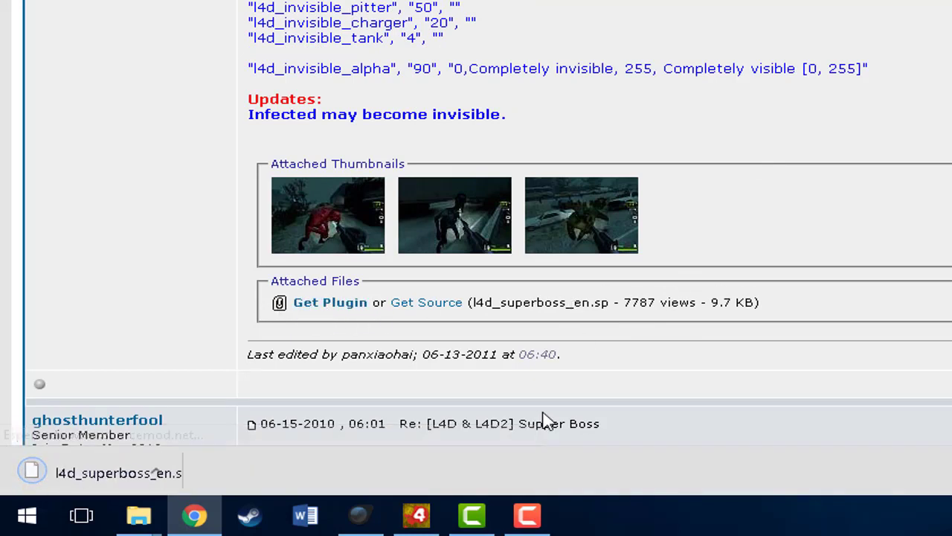
click(247, 475)
click(285, 404)
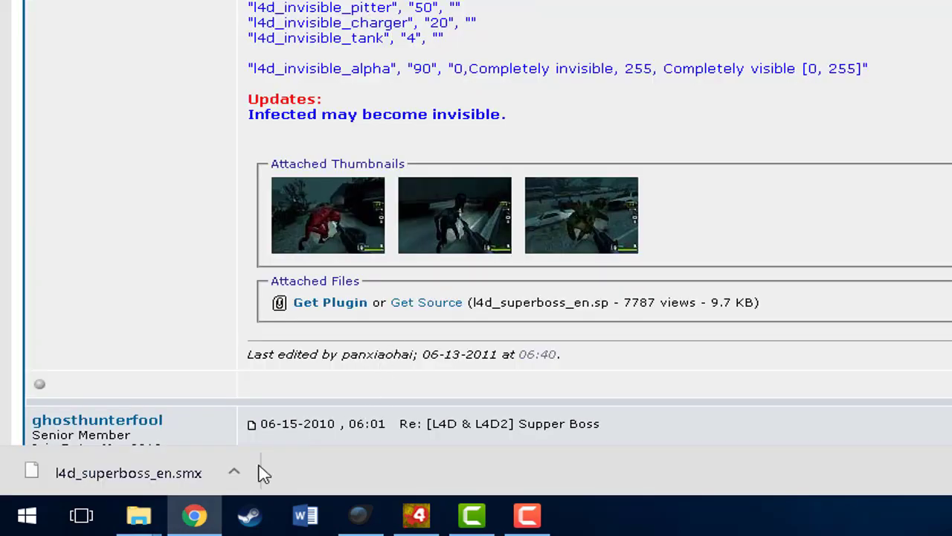
mouse_move(138, 515)
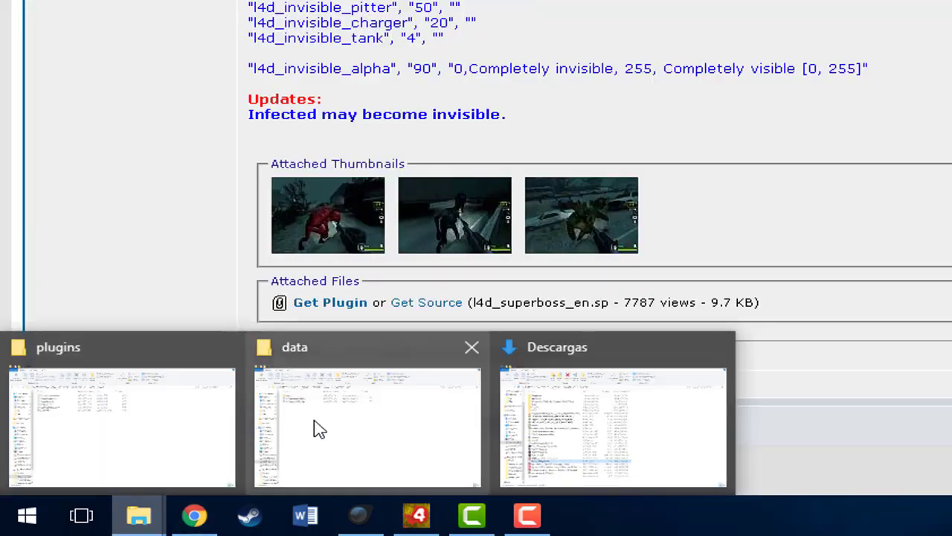
click(659, 429)
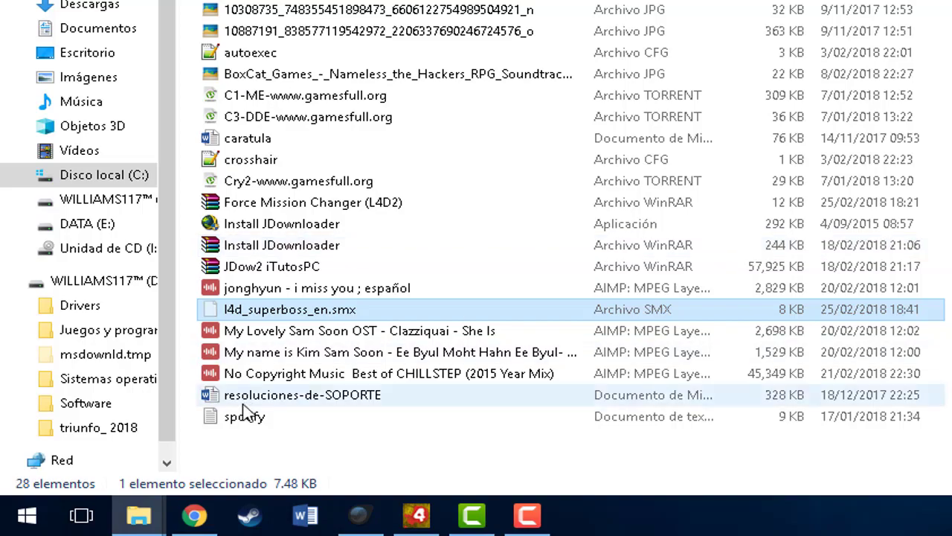
Step: Copy l4d_superboss_en.smx into the server's left4dead2\addons\sourcemod\plugins folder and return to the forum thread
mouse_move(138, 515)
click(178, 420)
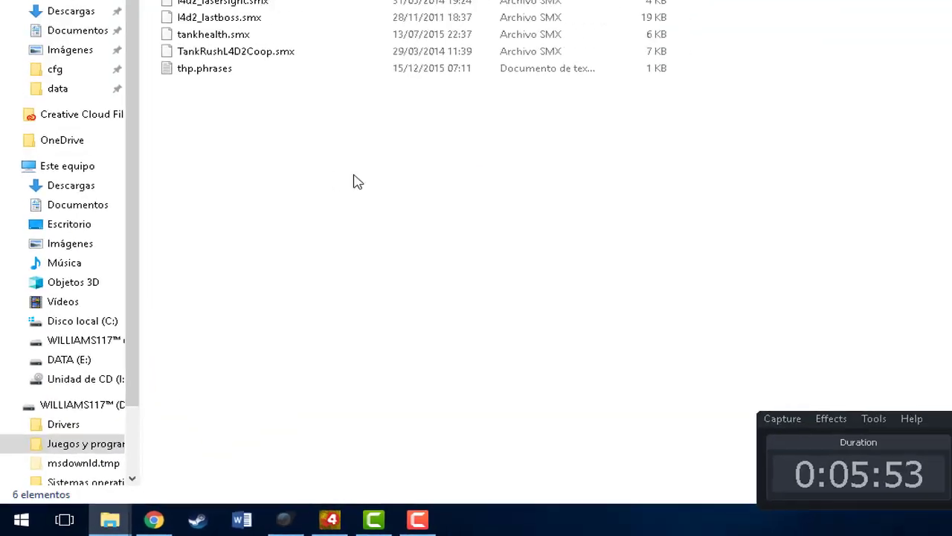
click(275, 445)
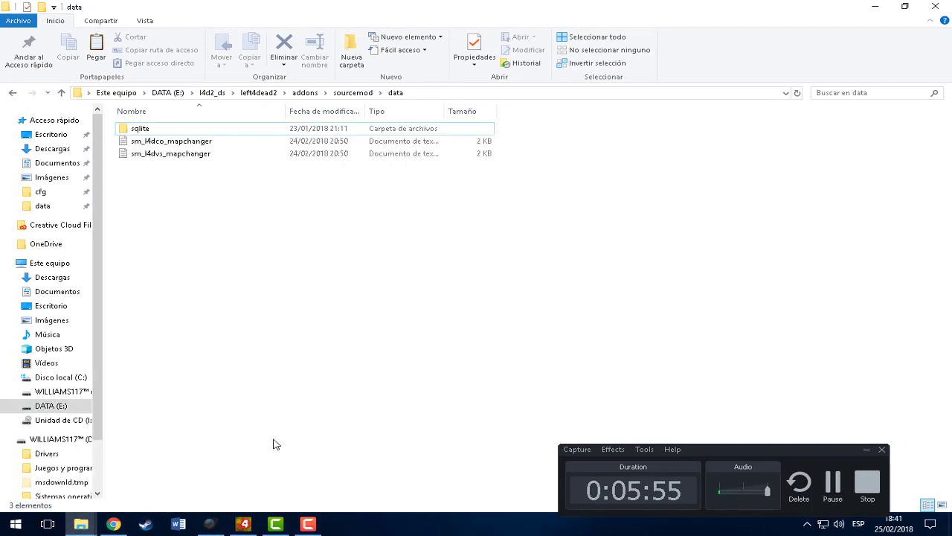
key(BackSpace)
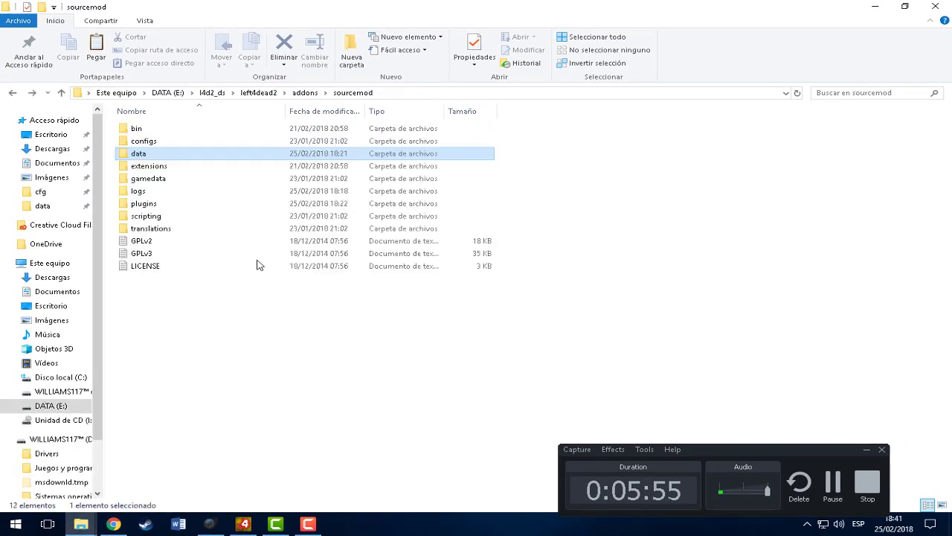
double_click(149, 203)
key(ctrl+v)
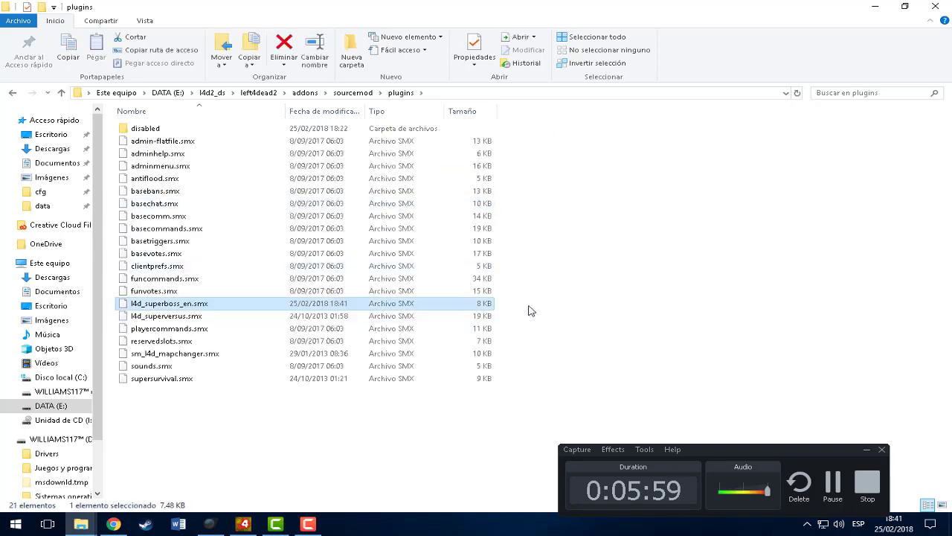
key(alt+Tab)
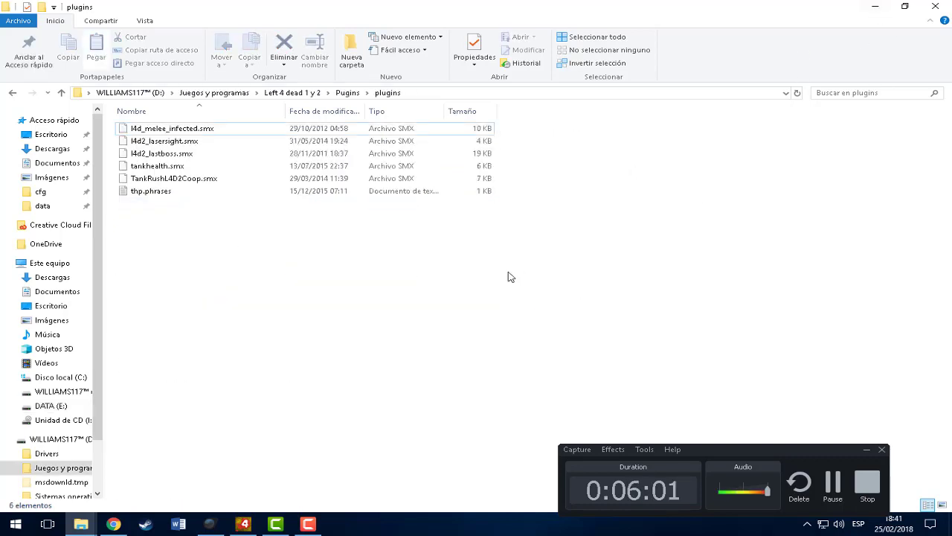
key(alt+Tab)
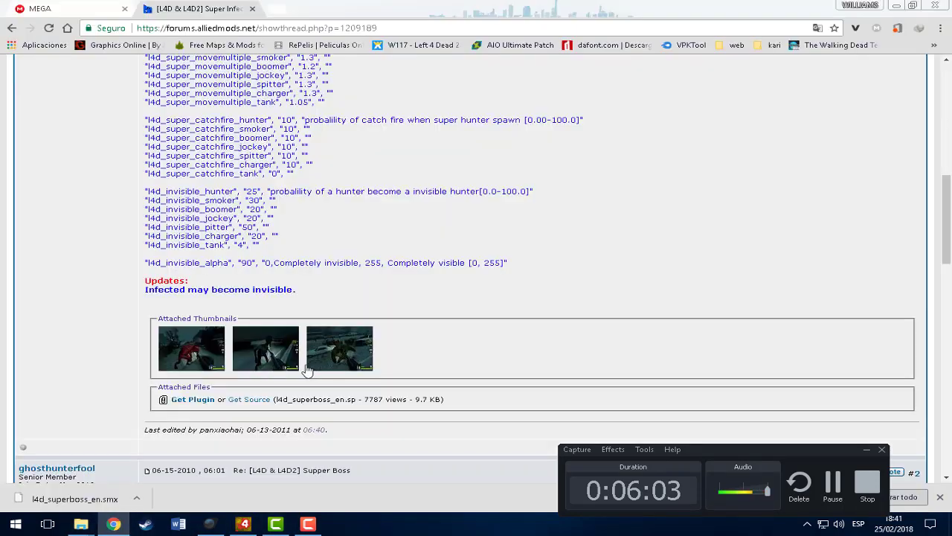
Step: Highlight the full ConVars list in the first post and examine its entries, including the invisible infected settings
scroll(307, 370, up, 3)
scroll(335, 369, down, 2)
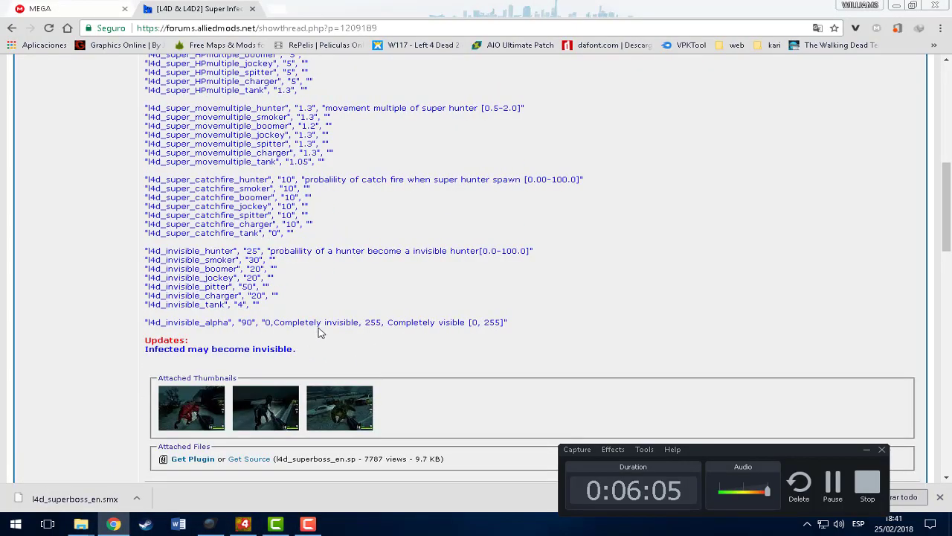
drag(532, 324, 146, 207)
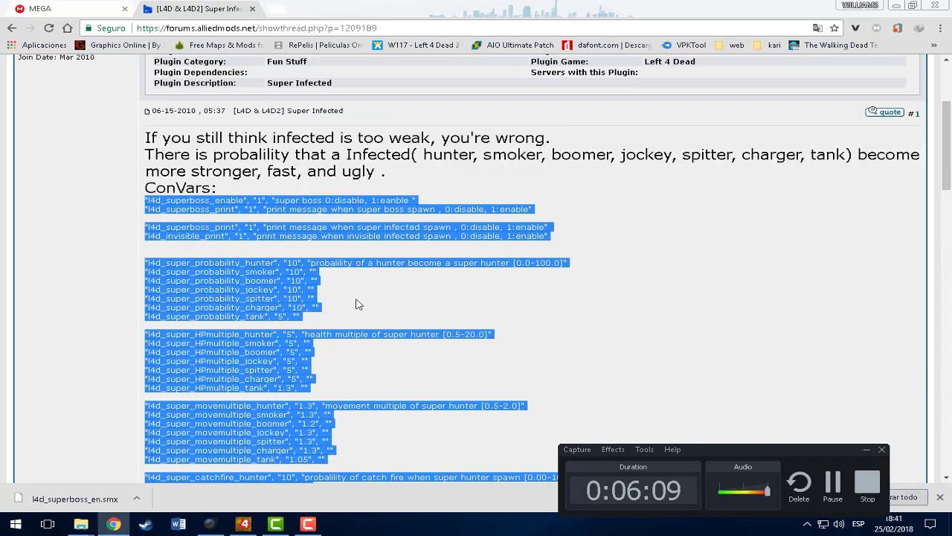
scroll(365, 308, down, 3)
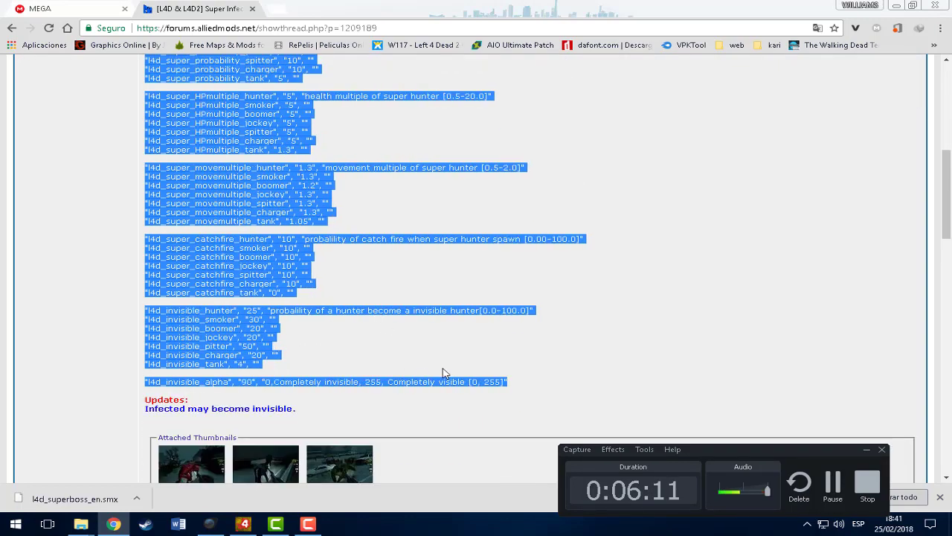
scroll(442, 372, up, 2)
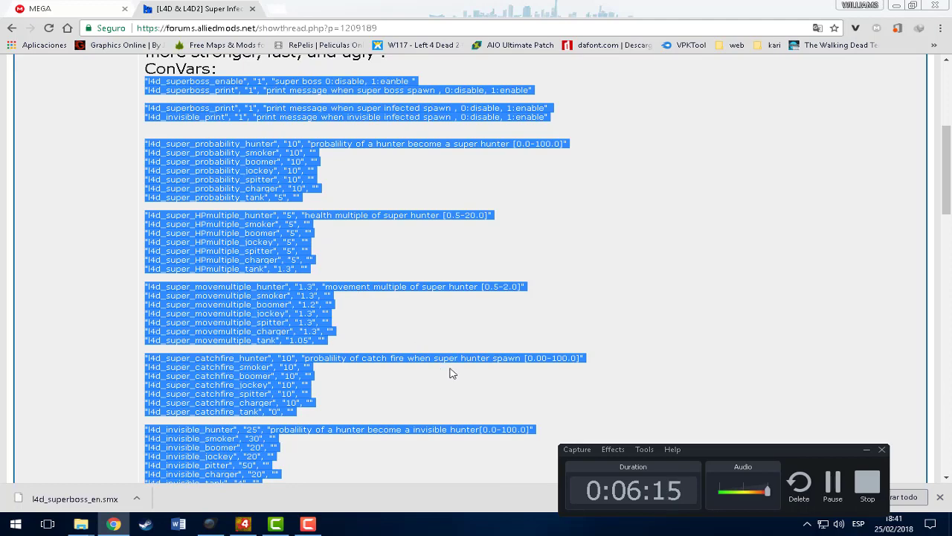
click(456, 382)
Step: Check l4d_superboss_en.smx in the server's plugins folder and return to the ConVars list in the forum thread
mouse_move(81, 524)
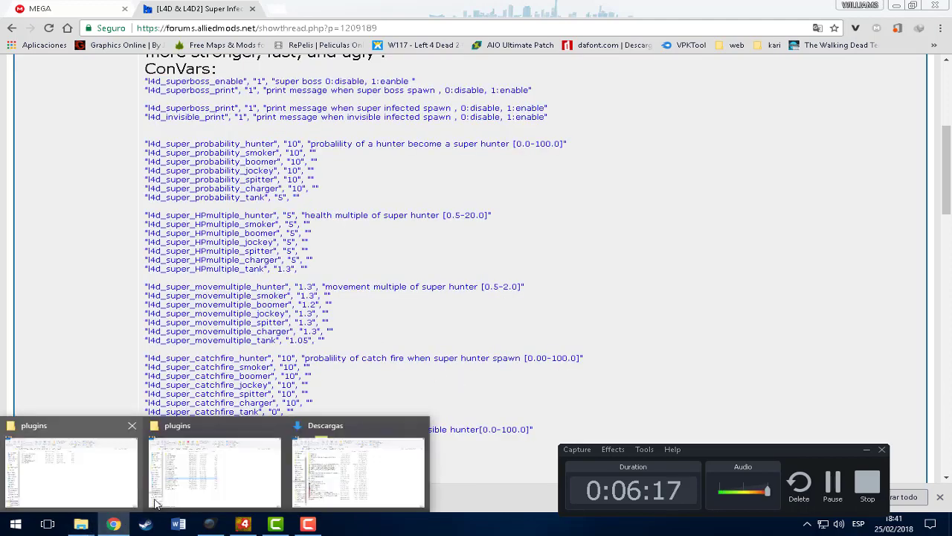
click(192, 480)
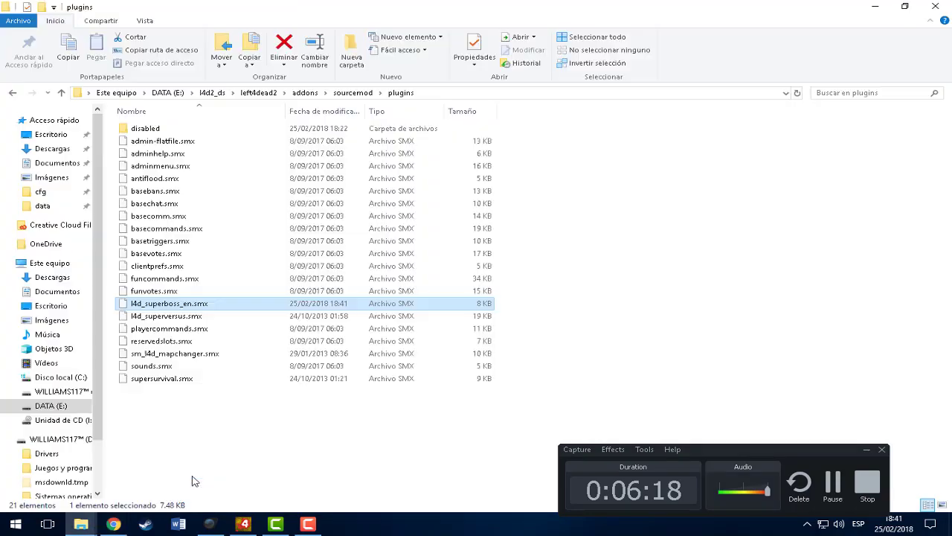
click(875, 6)
scroll(388, 393, down, 2)
scroll(387, 366, up, 2)
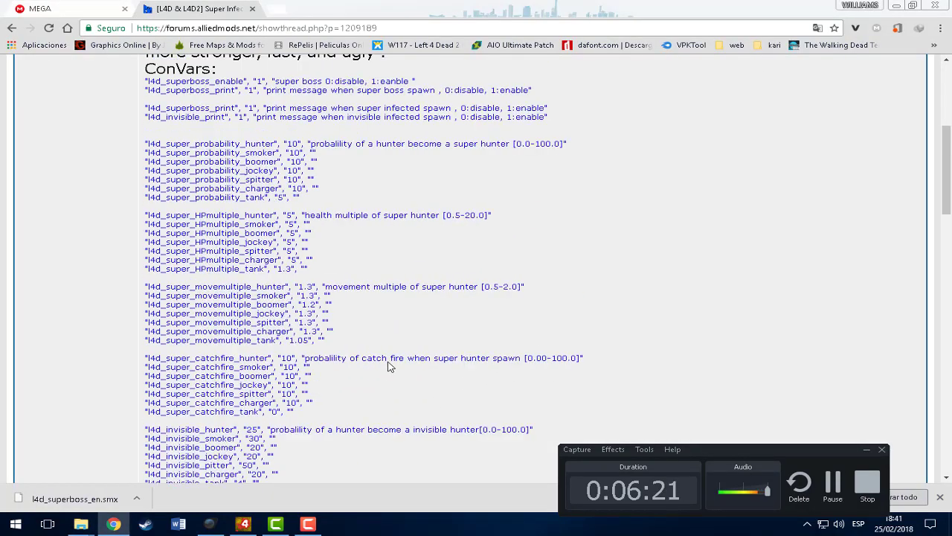
scroll(426, 349, up, 1)
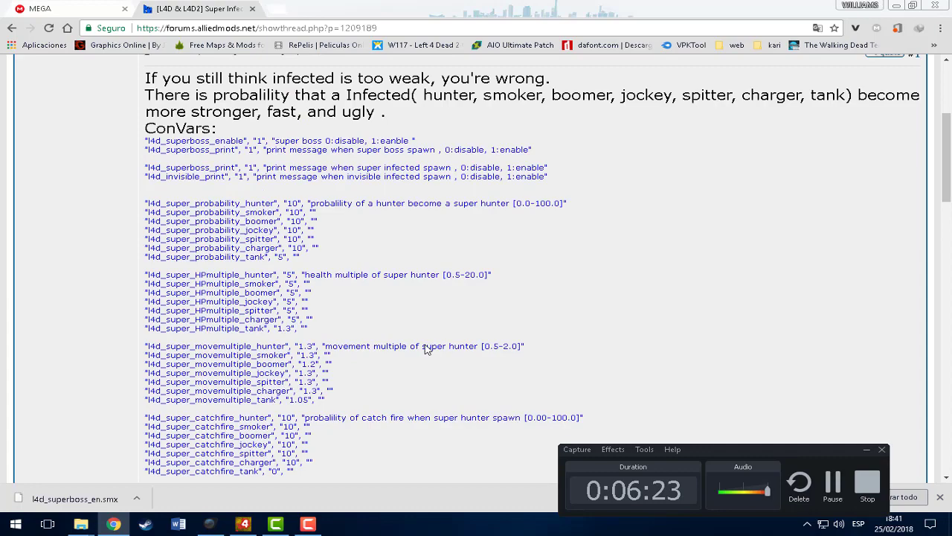
Step: Return to the SourceMod plugin search in its original language and search Left 4 Dead plugins with the description "health"
key(alt+Left)
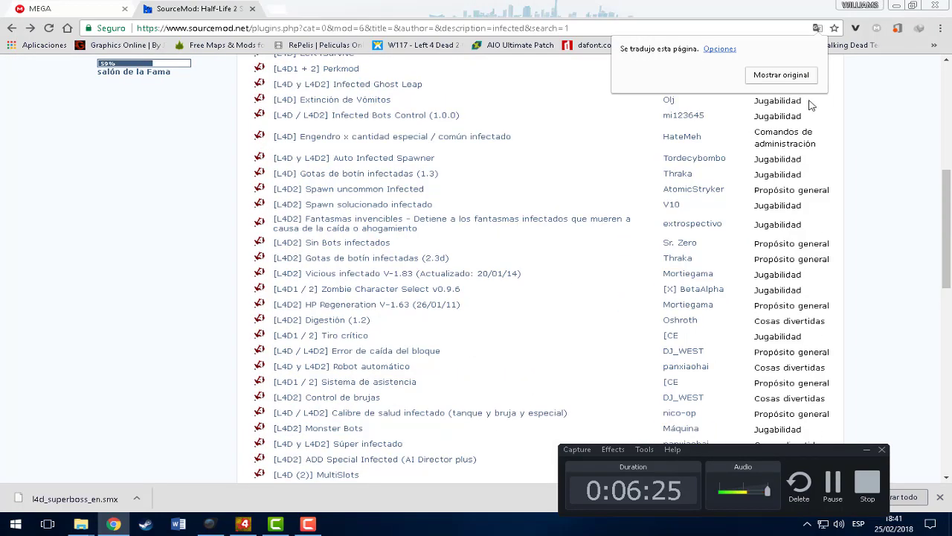
click(782, 74)
scroll(408, 148, up, 1)
drag(365, 191, 211, 197)
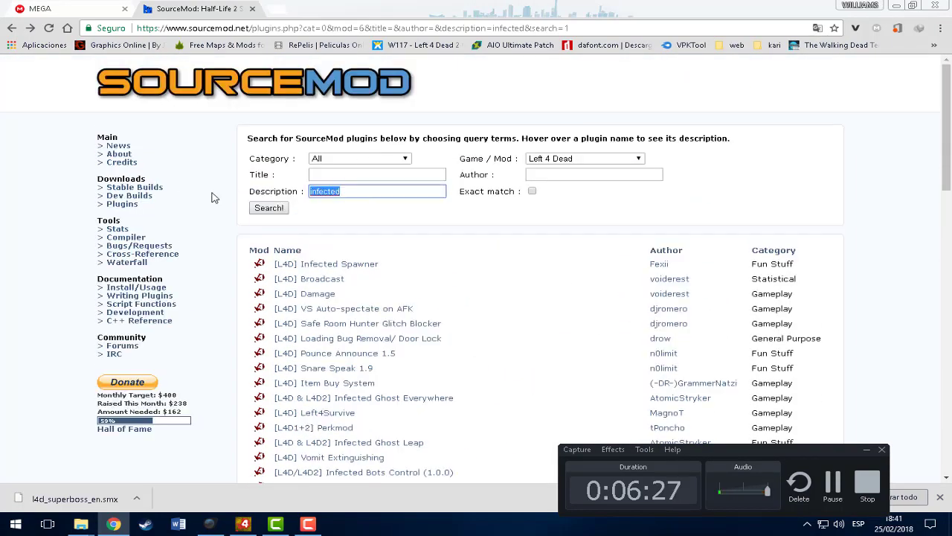
text(hellka)
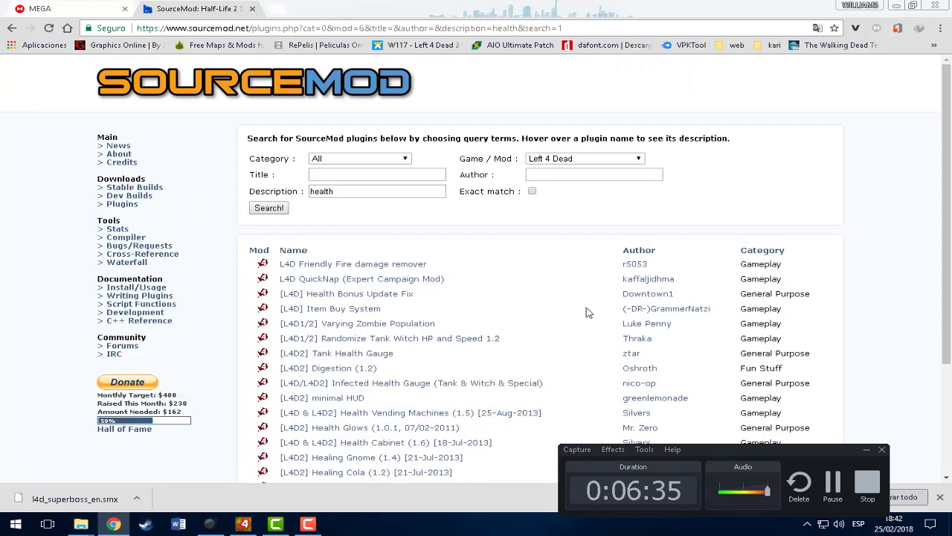
Step: Look through the health plugin results and open the "[L4D/L4D2] Infected Health Gauge (Tank & Witch & Special)" thread
scroll(491, 321, down, 2)
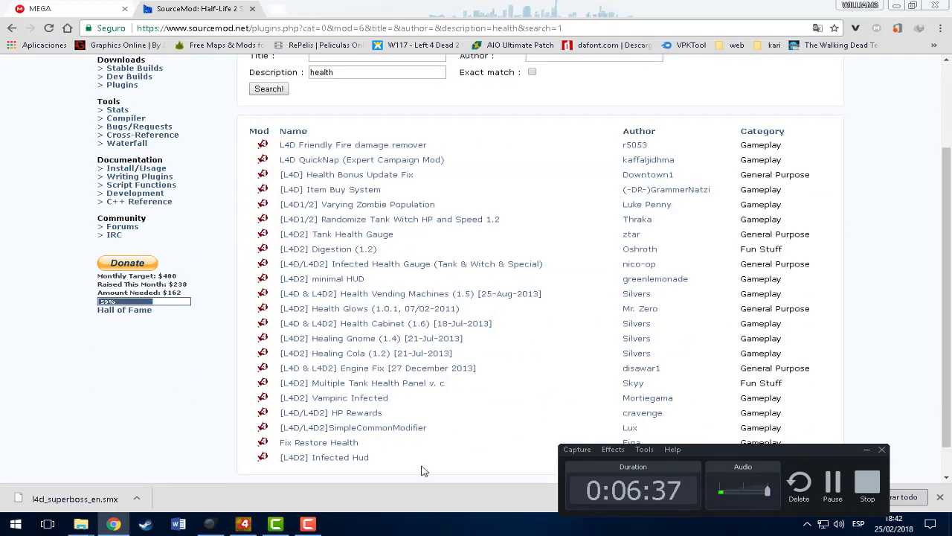
scroll(424, 470, down, 1)
scroll(427, 408, up, 2)
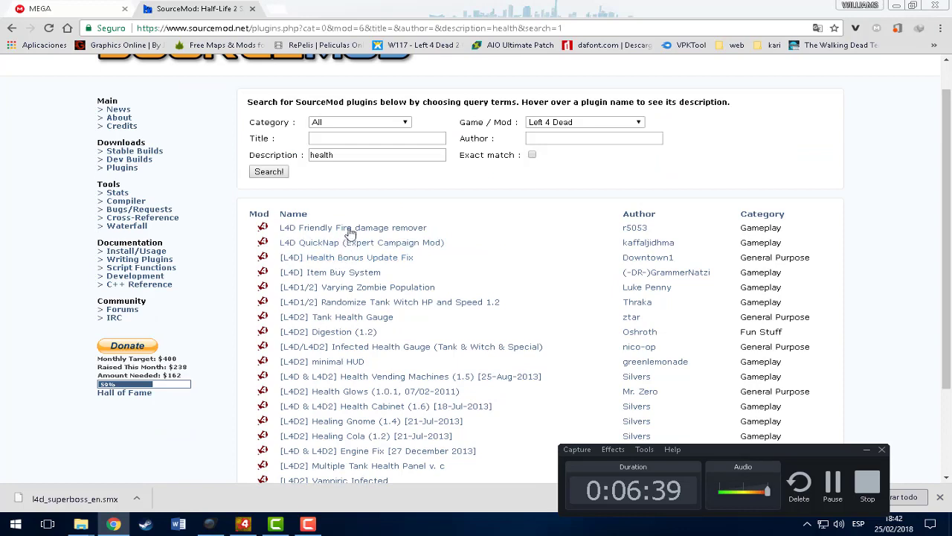
mouse_move(363, 232)
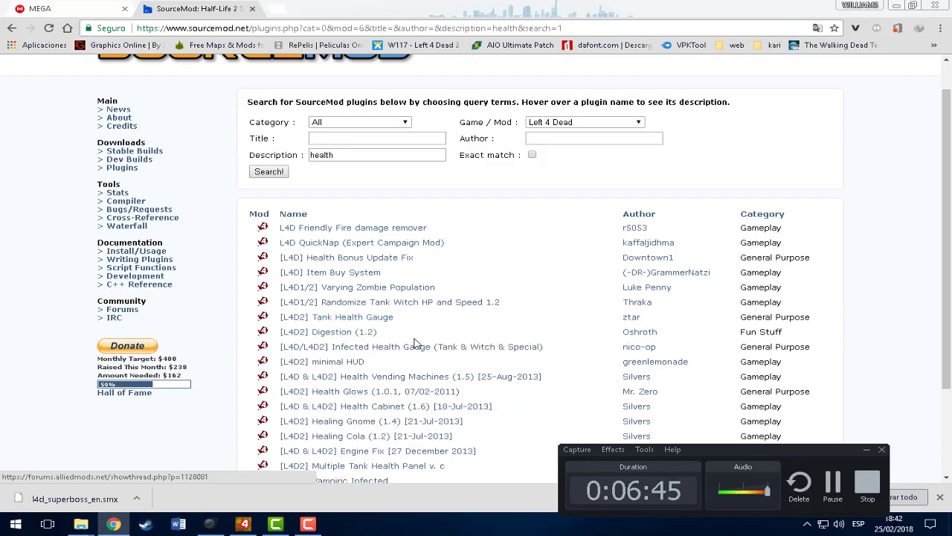
scroll(416, 343, down, 1)
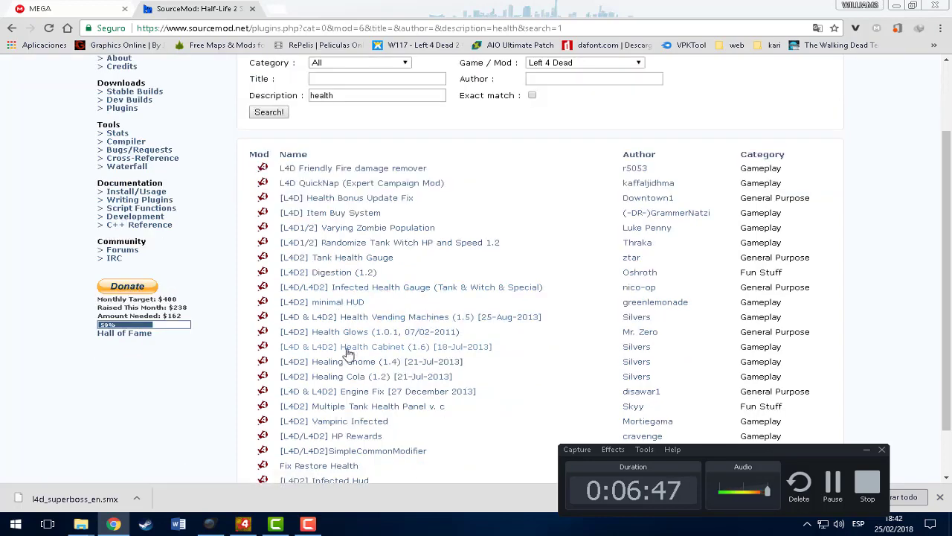
scroll(409, 381, down, 1)
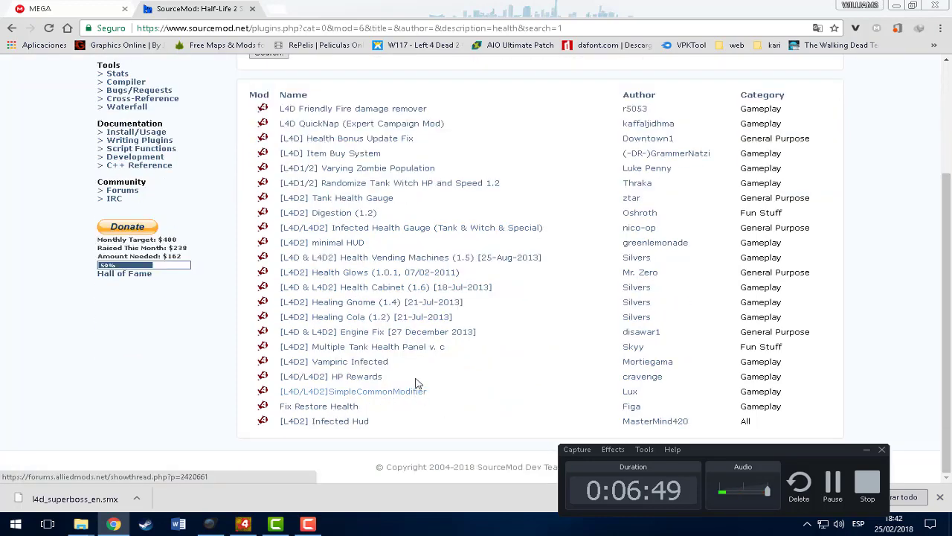
scroll(380, 278, up, 1)
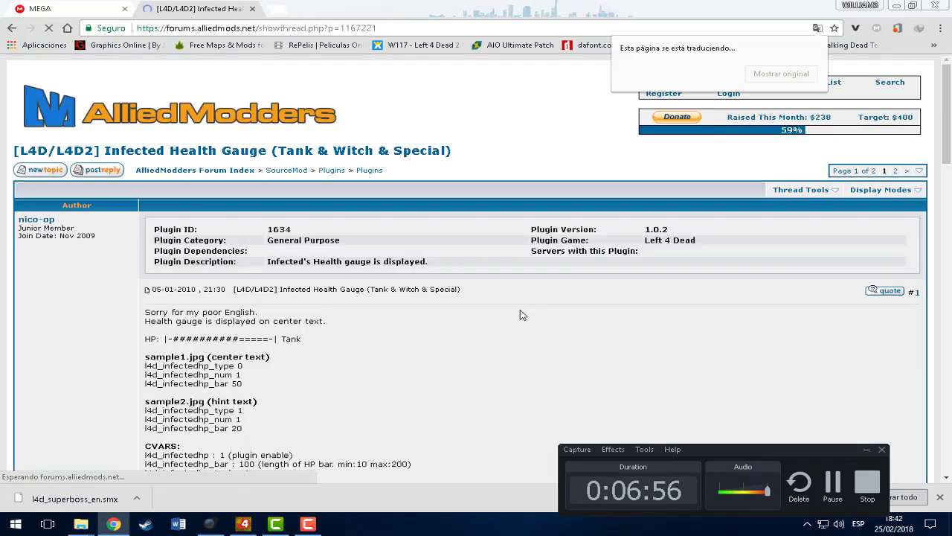
Step: Keep the thread in its original language, read through the CVARS and changelog, and view the first attached thumbnail in a new tab
scroll(523, 315, down, 2)
click(750, 79)
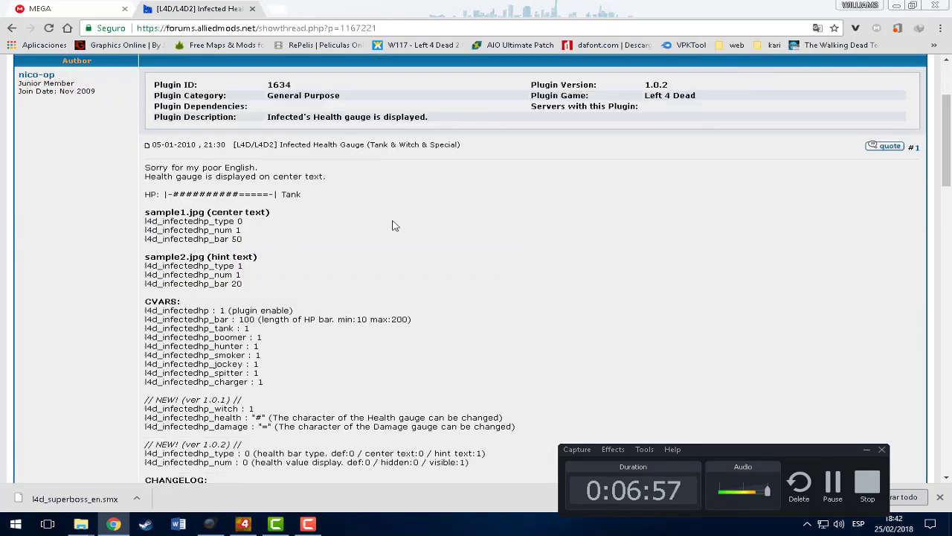
scroll(313, 273, down, 4)
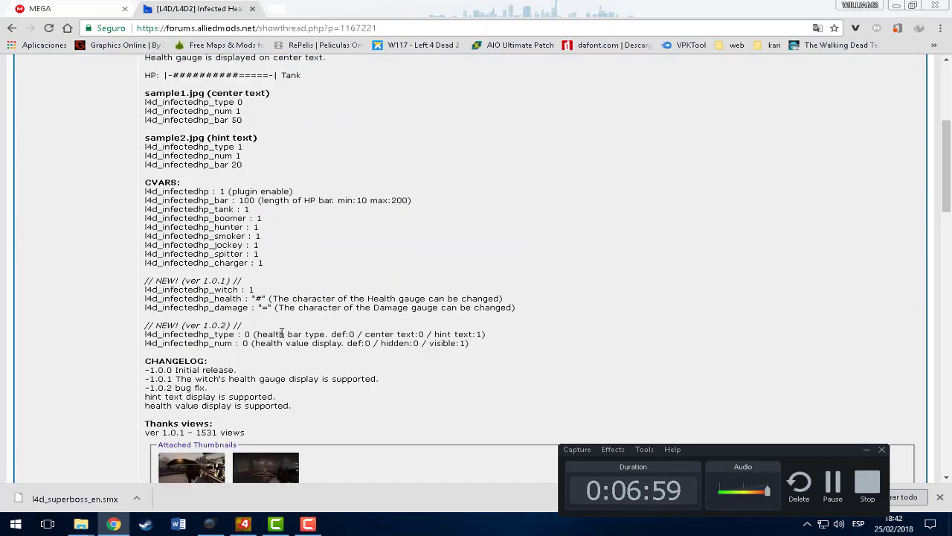
right_click(196, 337)
click(277, 151)
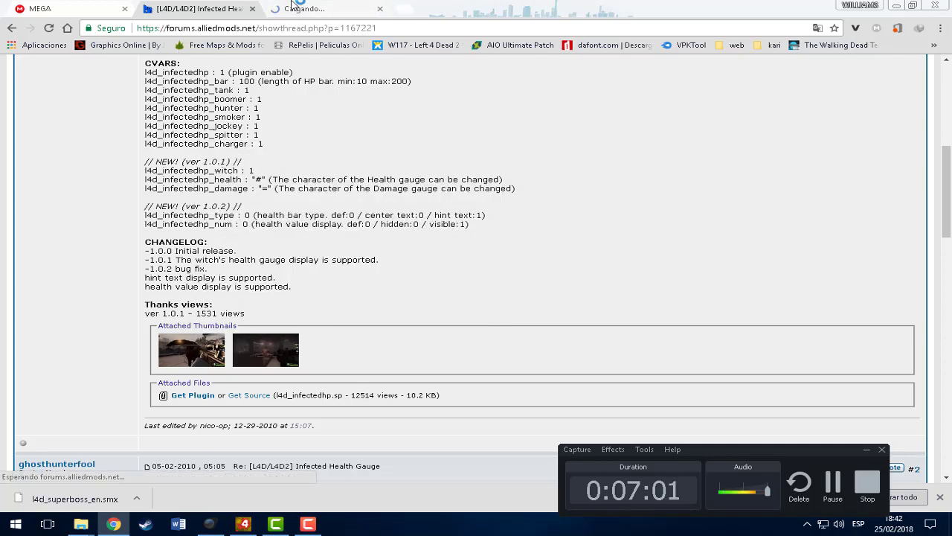
key(ctrl+Tab)
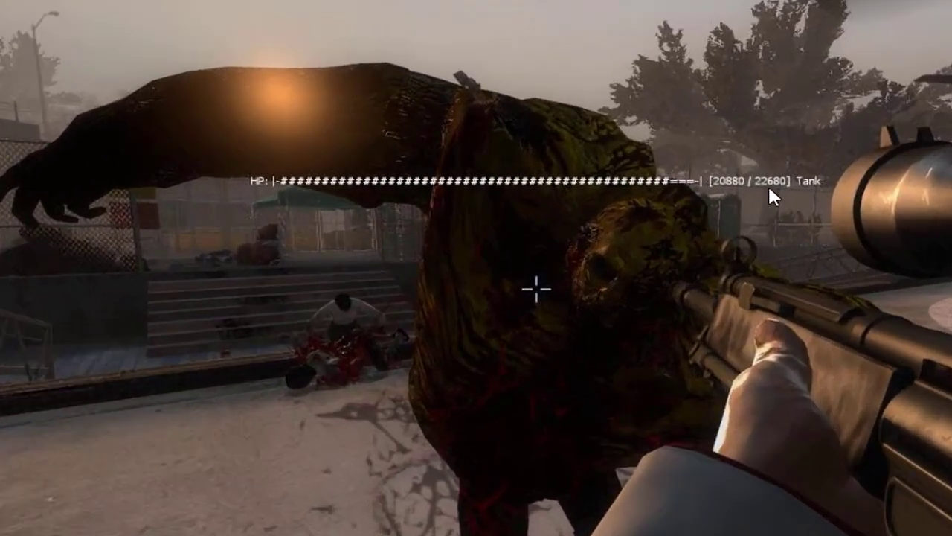
Step: View the second attached thumbnail in a new tab and return to the Infected Health Gauge thread
key(ctrl+shift+Tab)
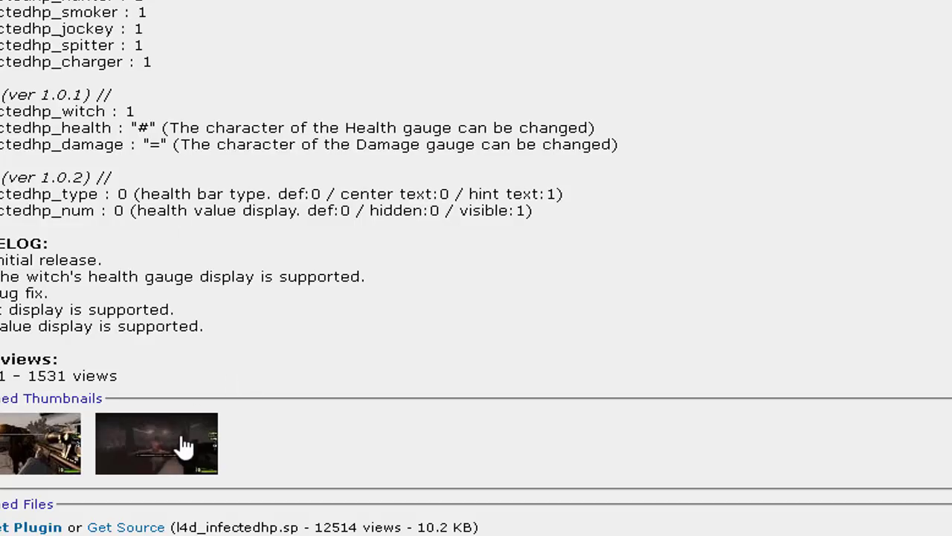
right_click(185, 447)
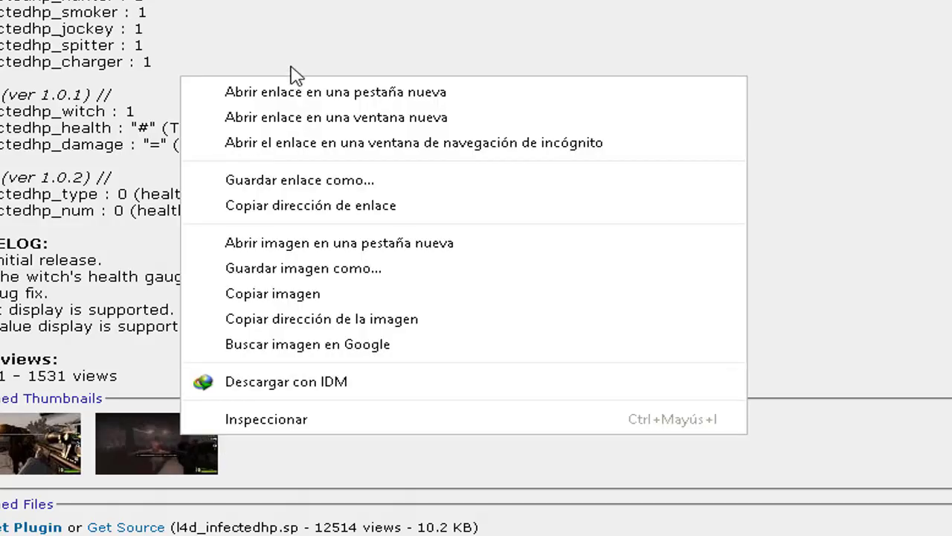
click(301, 93)
key(ctrl+Tab)
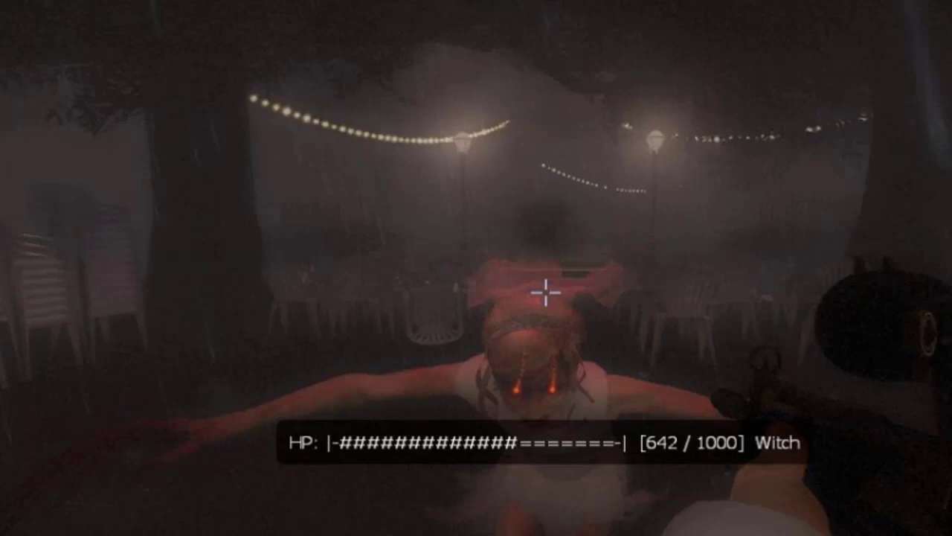
click(199, 9)
Step: Download the compiled plugin l4d_infectedhp.smx from the post and show it in the Descargas folder
scroll(265, 330, down, 2)
scroll(312, 365, up, 2)
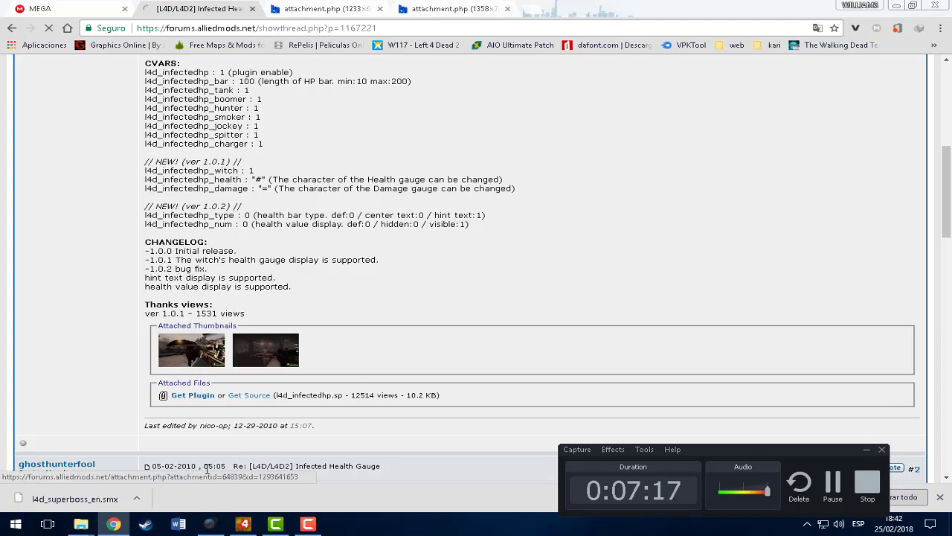
click(136, 502)
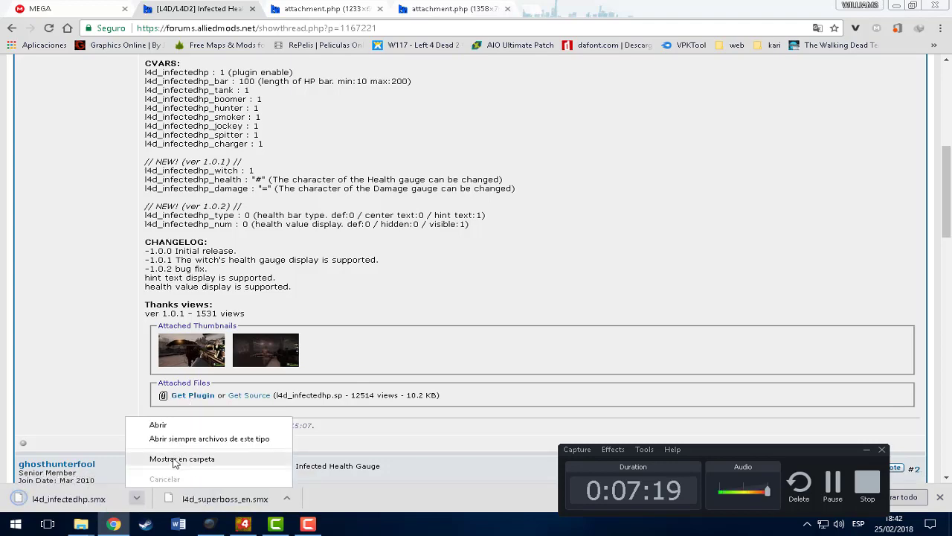
click(176, 460)
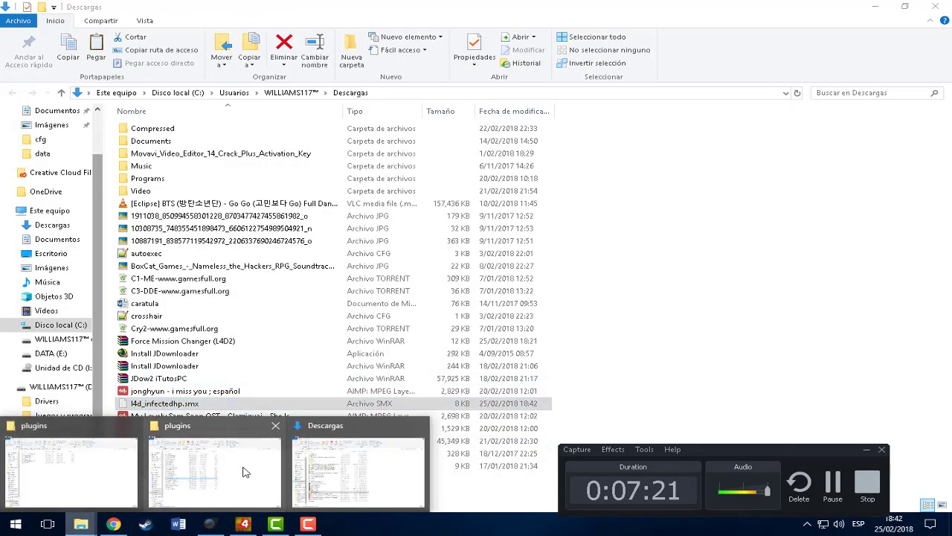
Step: Copy l4d_infectedhp.smx into the server's left4dead2\addons\sourcemod\plugins folder
mouse_move(80, 524)
click(67, 473)
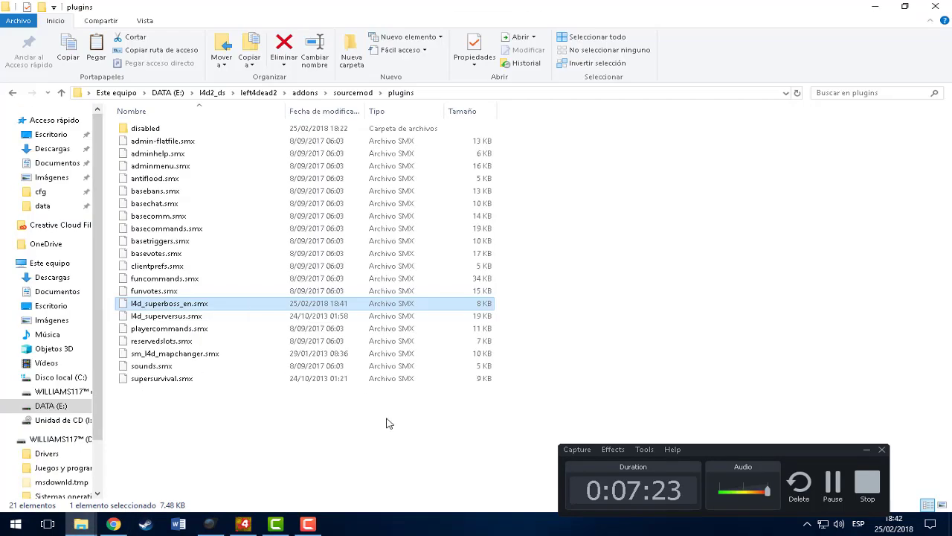
click(579, 322)
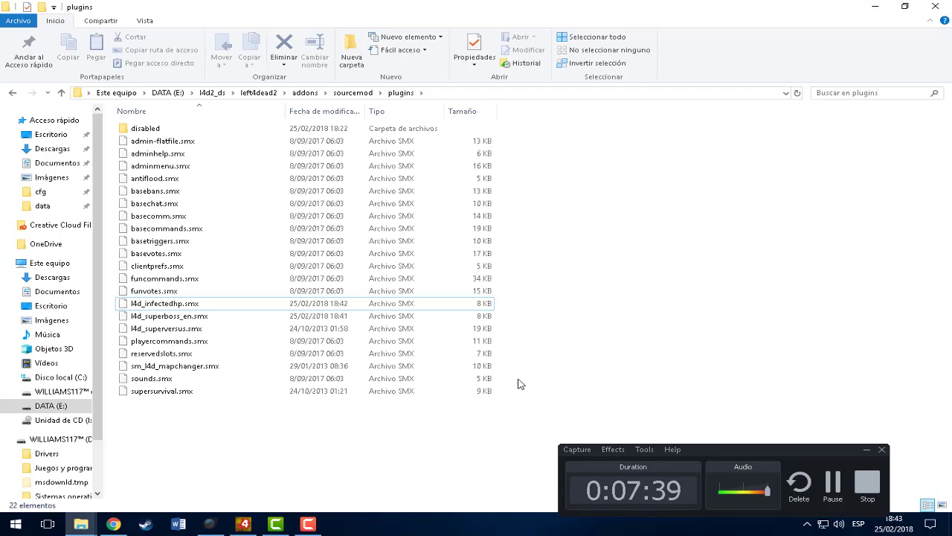
click(832, 485)
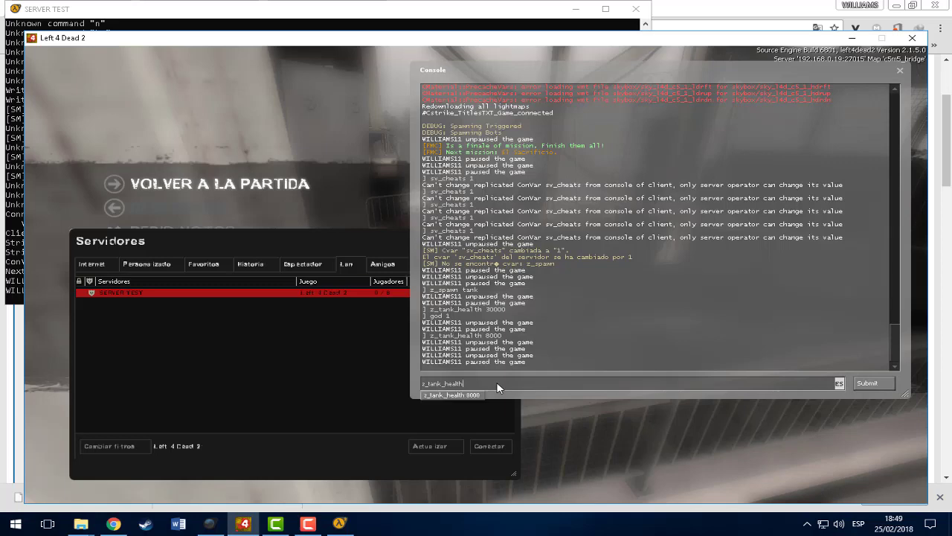
Step: Replace the unfinished console command with z_spawn tank, run it, and return to the Left 4 Dead 2 match
key(BackSpace)
key(BackSpace)
key(BackSpace)
key(BackSpace)
key(BackSpace)
key(BackSpace)
key(BackSpace)
key(BackSpace)
key(BackSpace)
key(BackSpace)
key(BackSpace)
key(BackSpace)
key(BackSpace)
text(z)
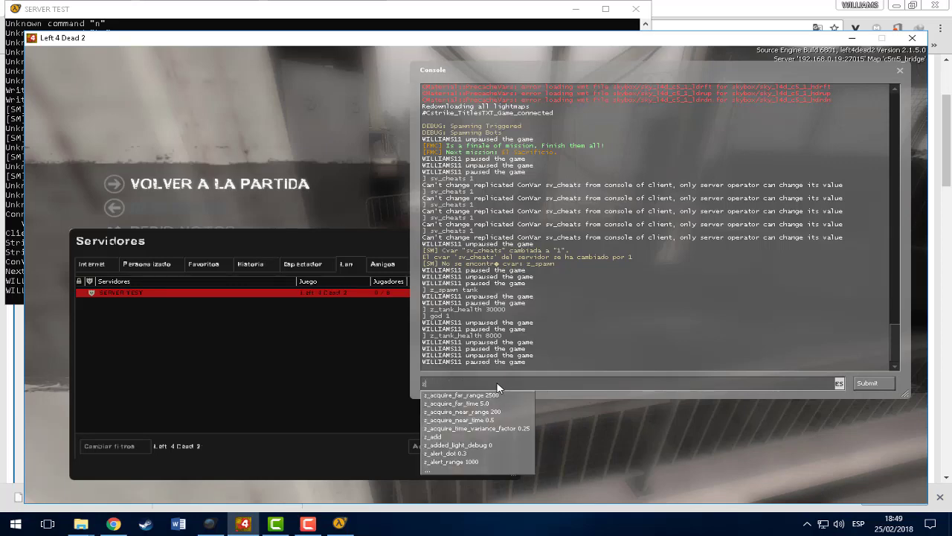
text(_spawn tan)
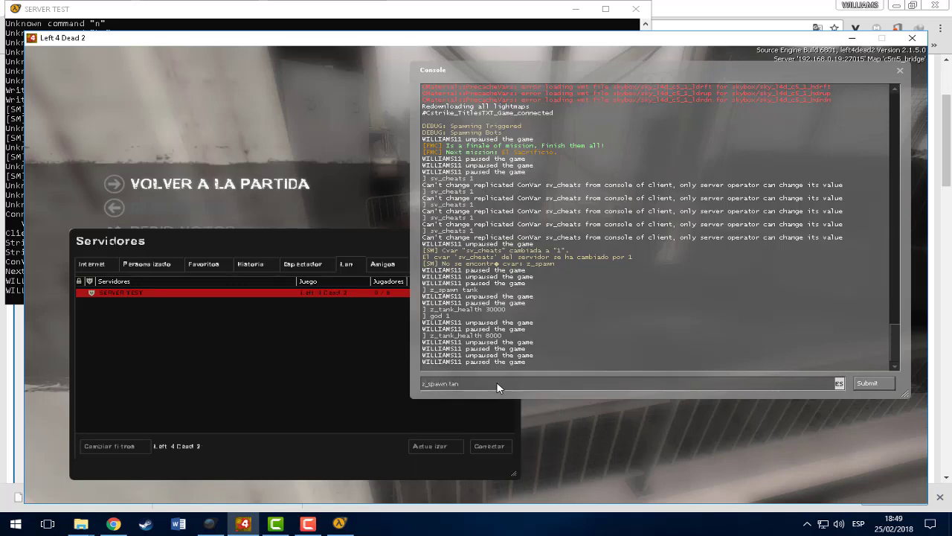
text(k)
key(Return)
key(Escape)
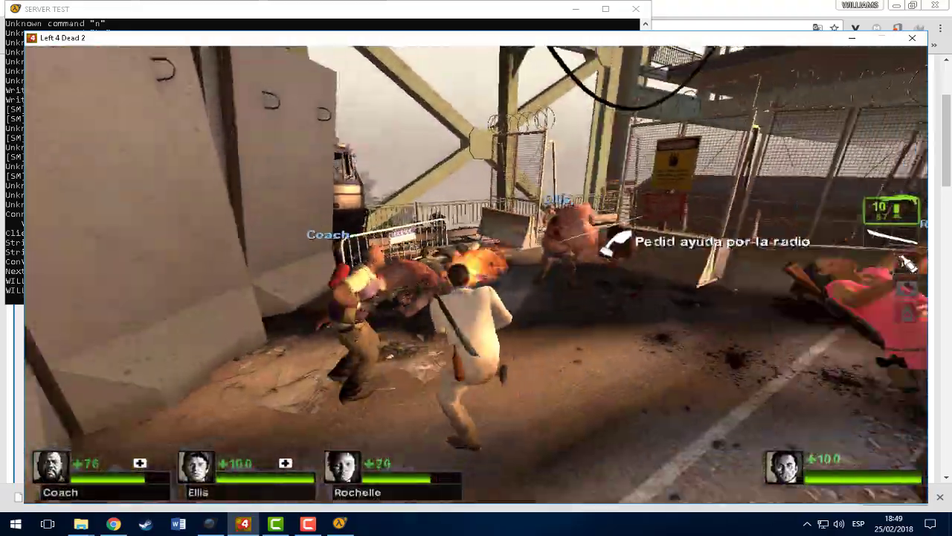
Step: Move around the spawned Tank and shoot it repeatedly to test the infected health gauge
key(w)
click(477, 275)
click(476, 275)
click(477, 275)
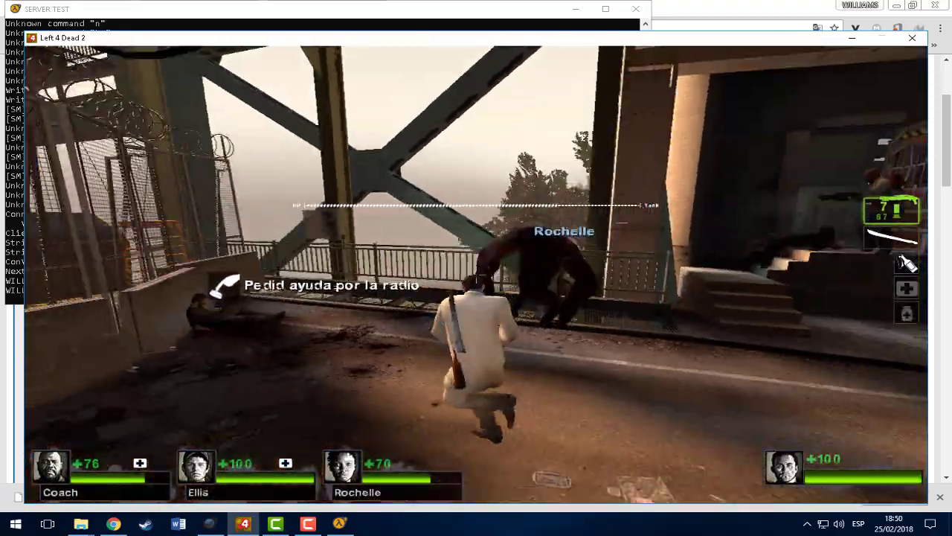
key(s)
click(476, 274)
click(476, 275)
click(476, 274)
click(477, 275)
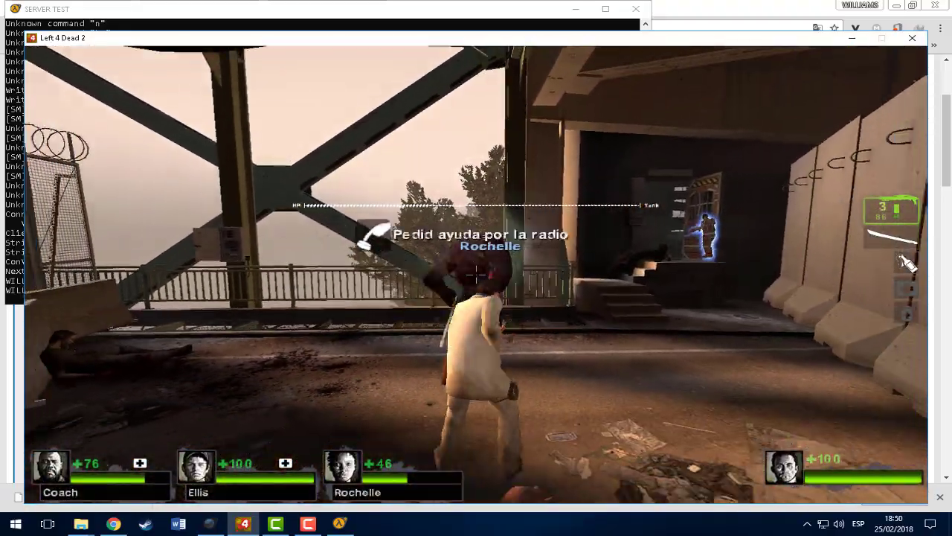
Step: Keep firing at and reloading against the Tank near Rochelle until it is killed
key(s)
click(476, 274)
click(476, 275)
key(r)
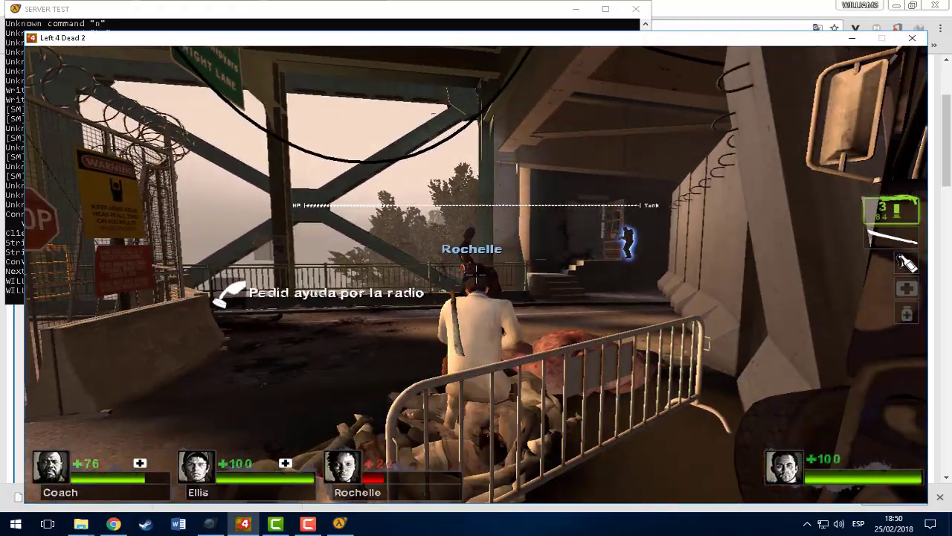
key(w)
click(476, 274)
click(476, 275)
click(476, 274)
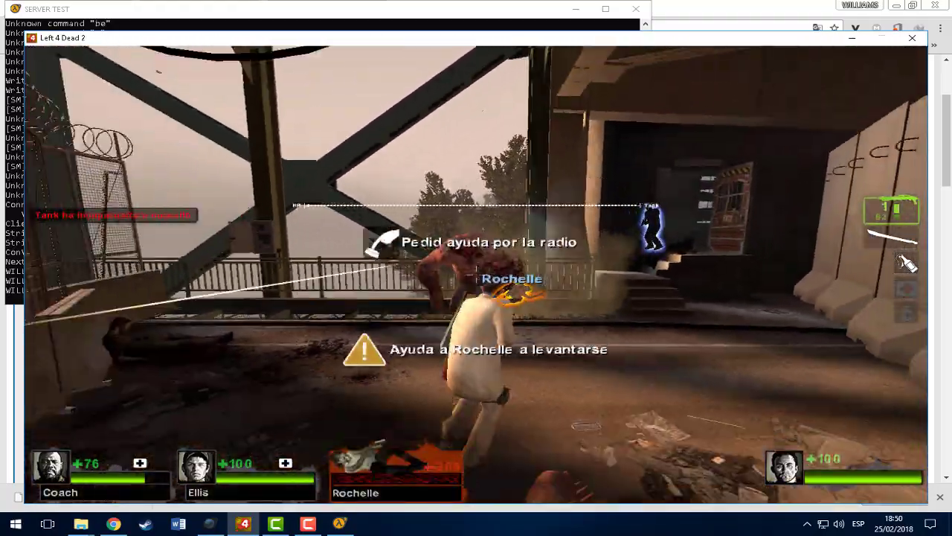
key(w)
click(476, 274)
key(r)
click(477, 274)
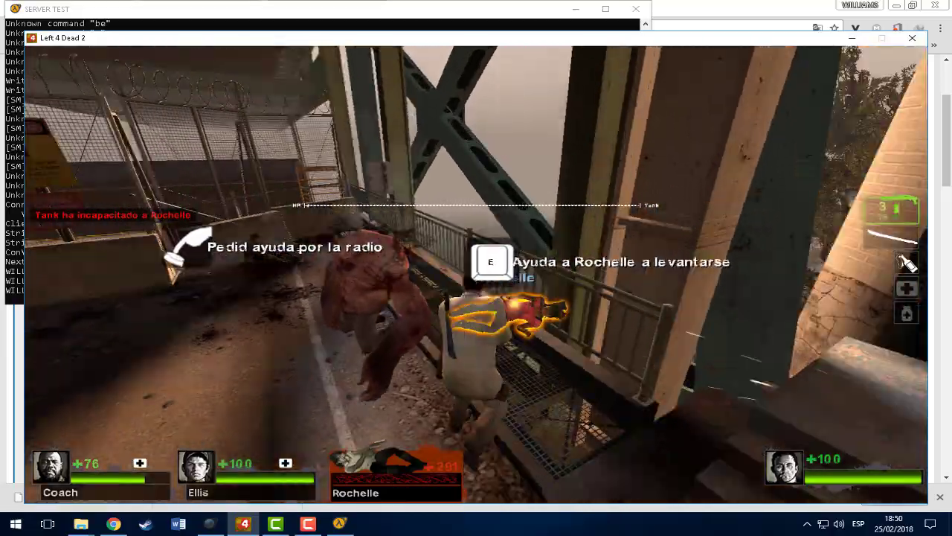
key(w)
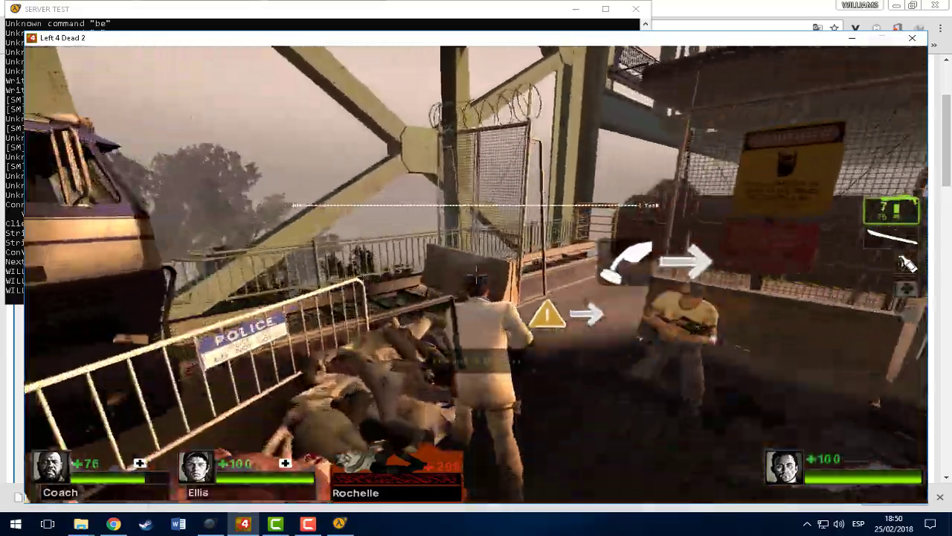
click(476, 275)
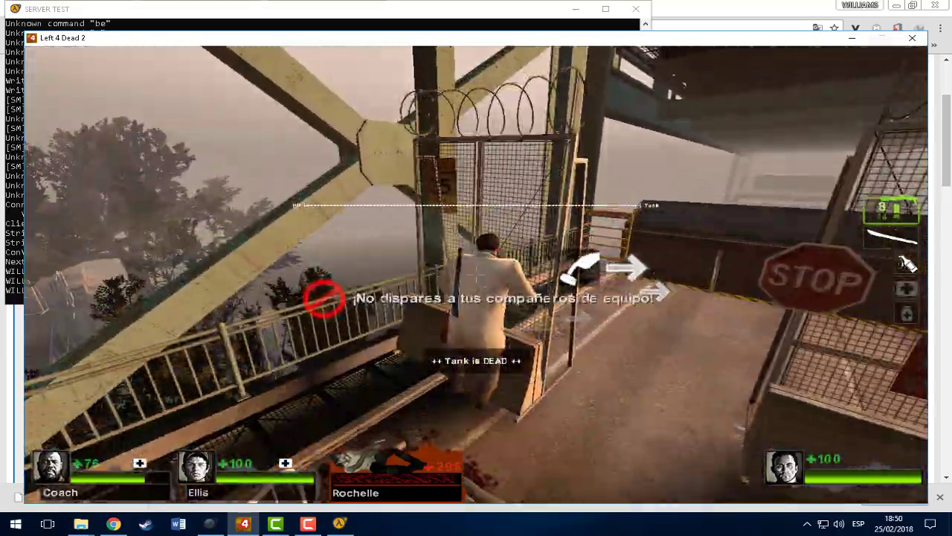
Step: Run past the dead Tank into the dark room with the weapons table and refill the weapon's ammunition
key(w)
key(3)
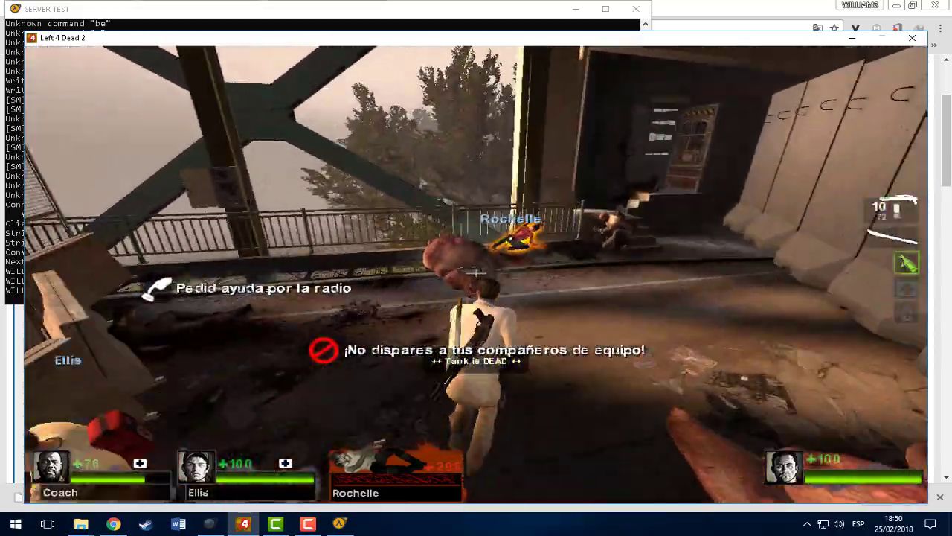
key(w)
key(1)
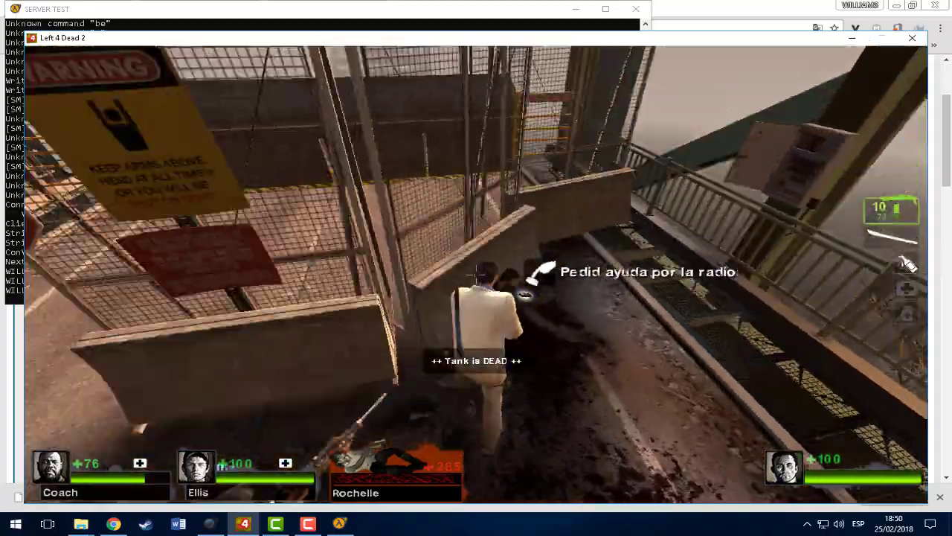
key(w)
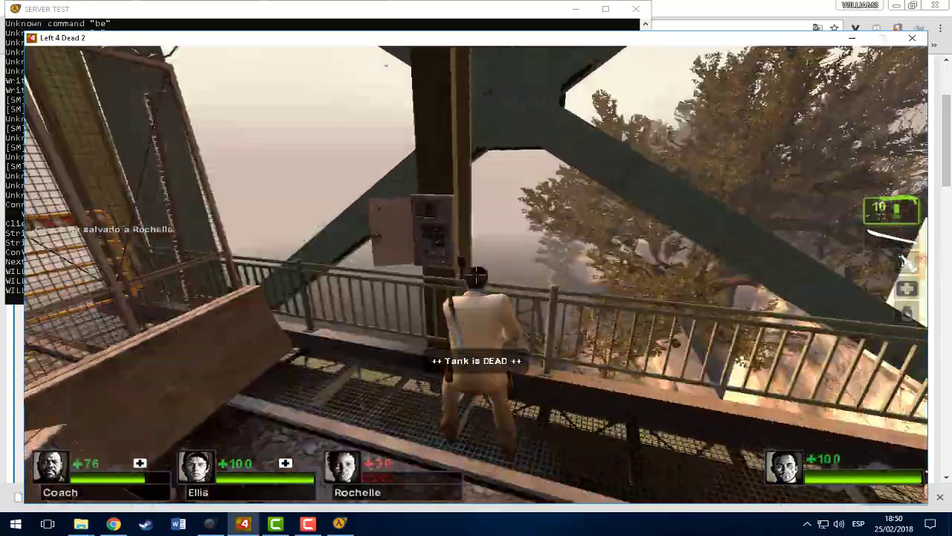
key(w)
key(2)
key(1)
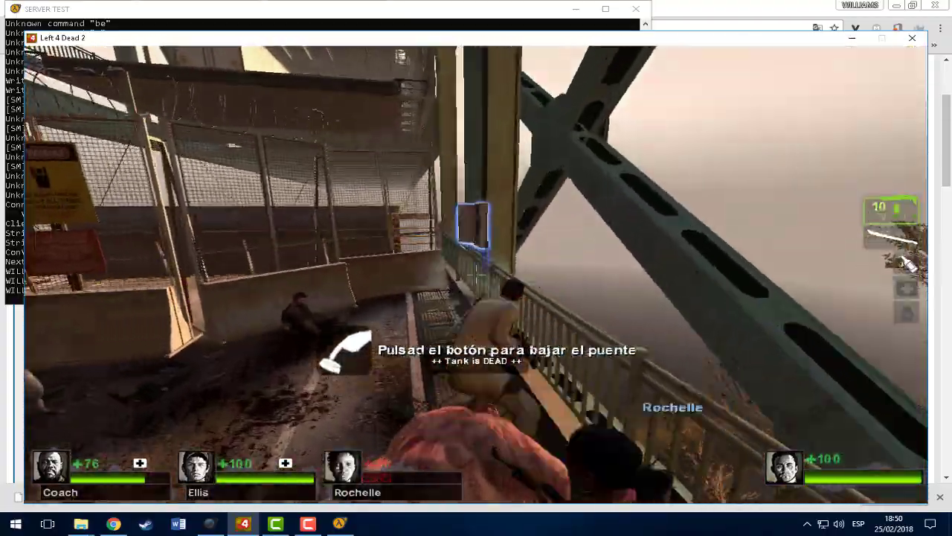
key(w)
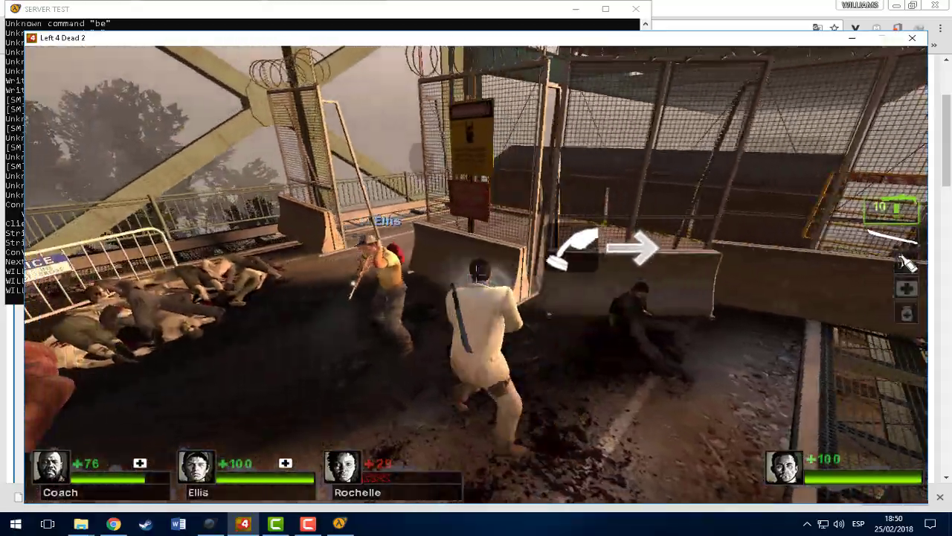
key(w)
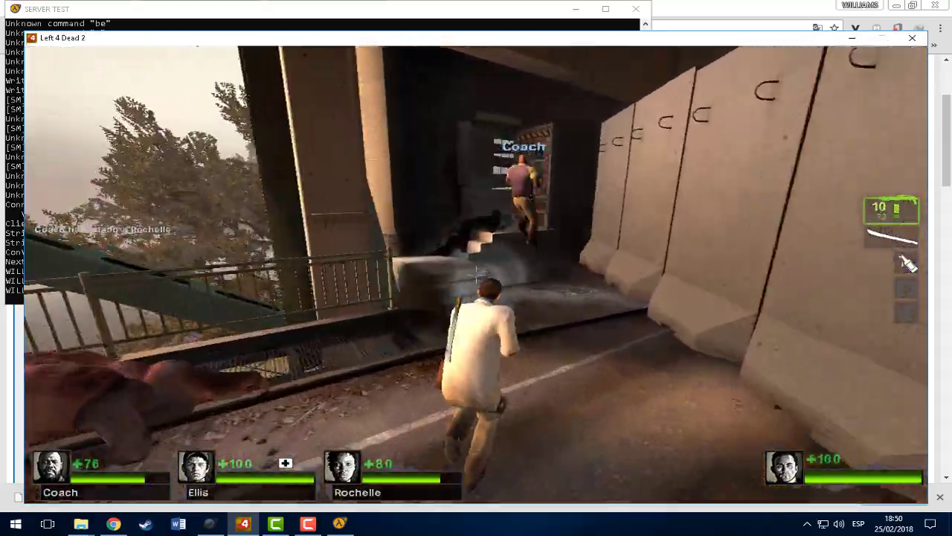
key(w)
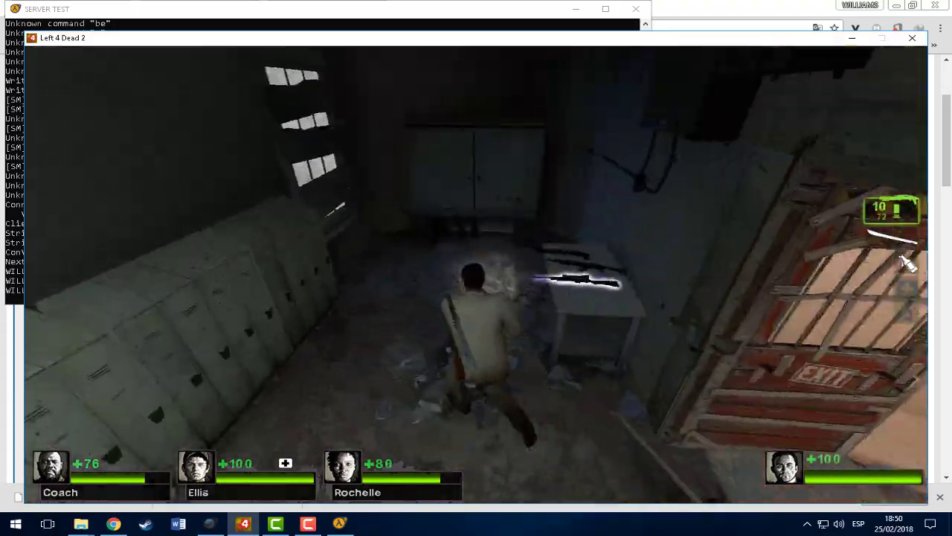
key(w)
key(e)
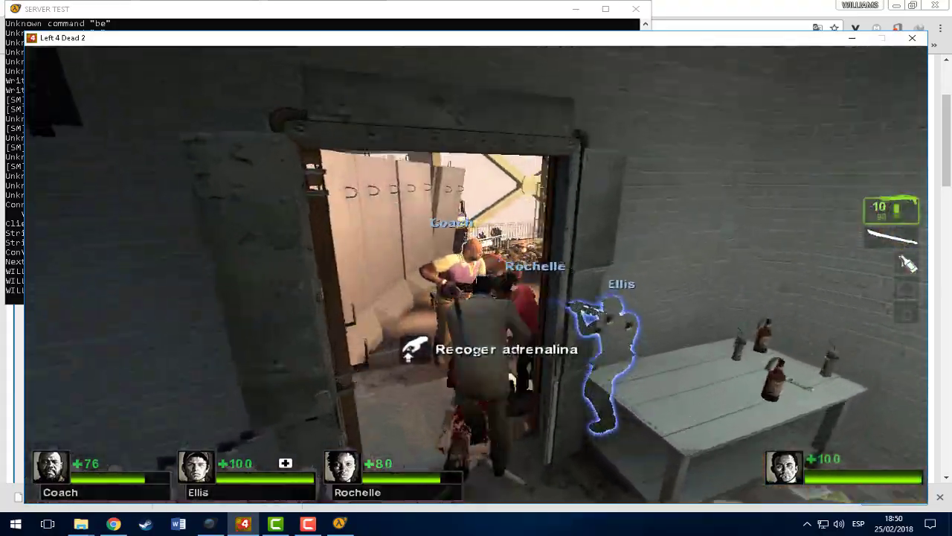
Step: Run through the fenced checkpoint to the raised bridge ramp and jump onto the railing beside it
key(w)
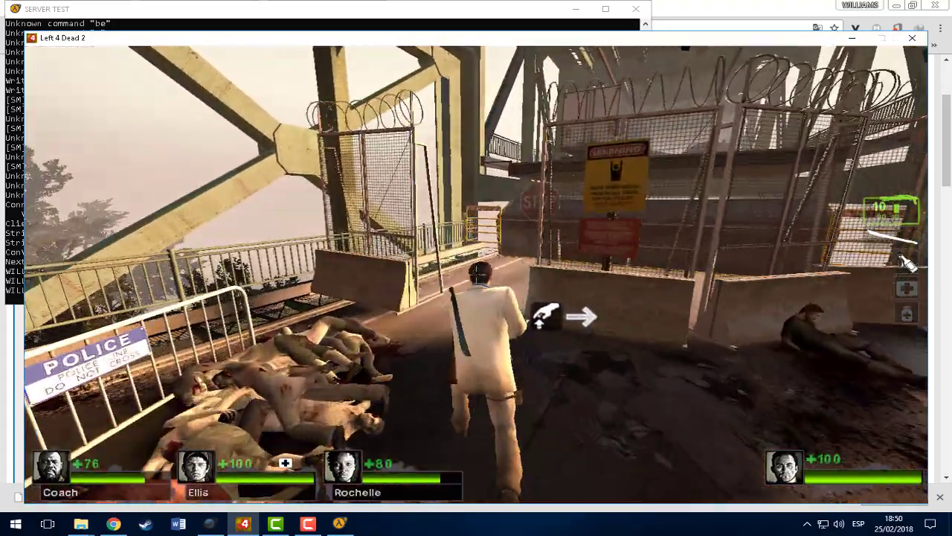
key(w)
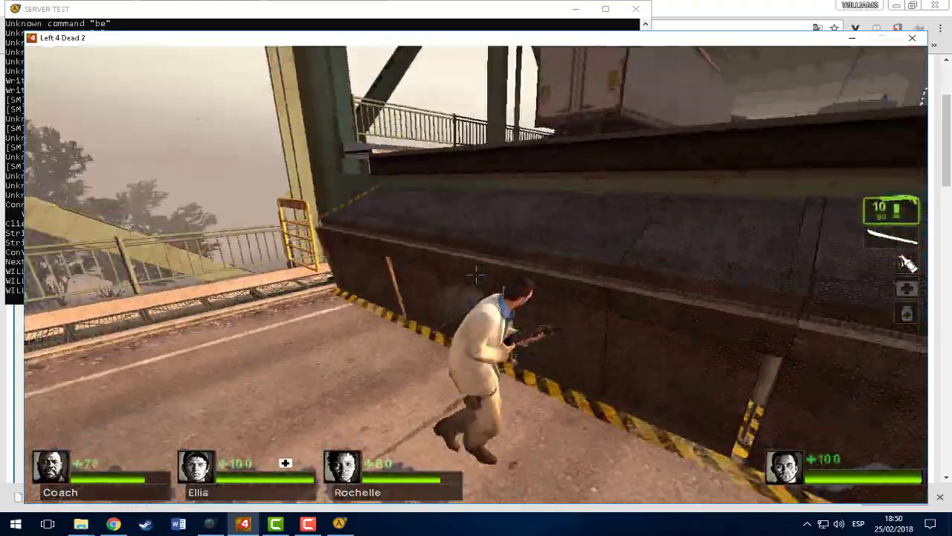
key(w)
key(3)
key(1)
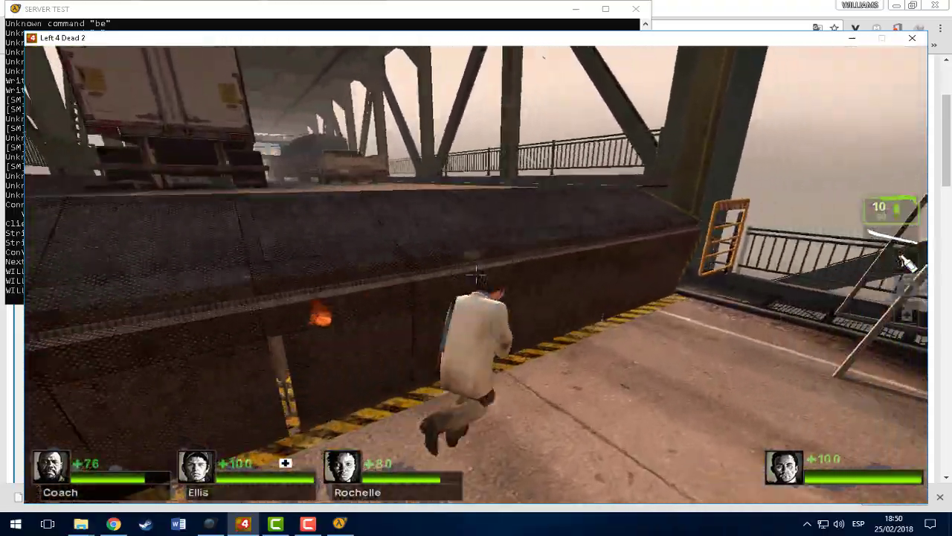
key(w)
key(3)
key(1)
key(space)
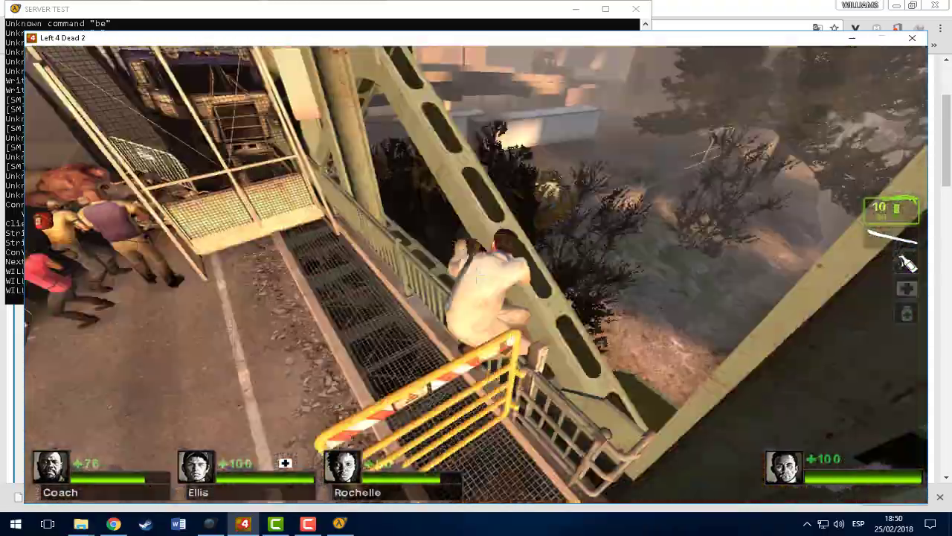
Step: Return to the middle of the road and wait facing the ramp while the bridge lowers
key(w)
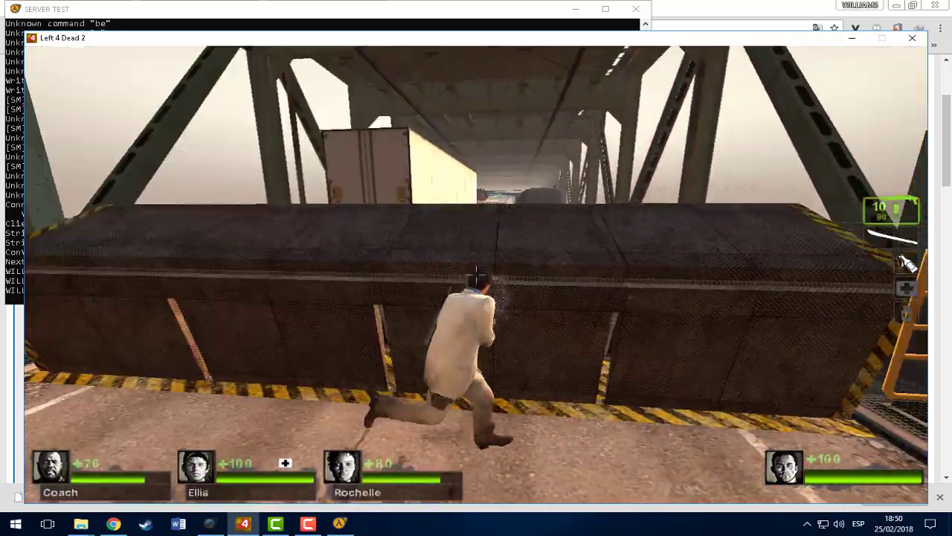
key(s)
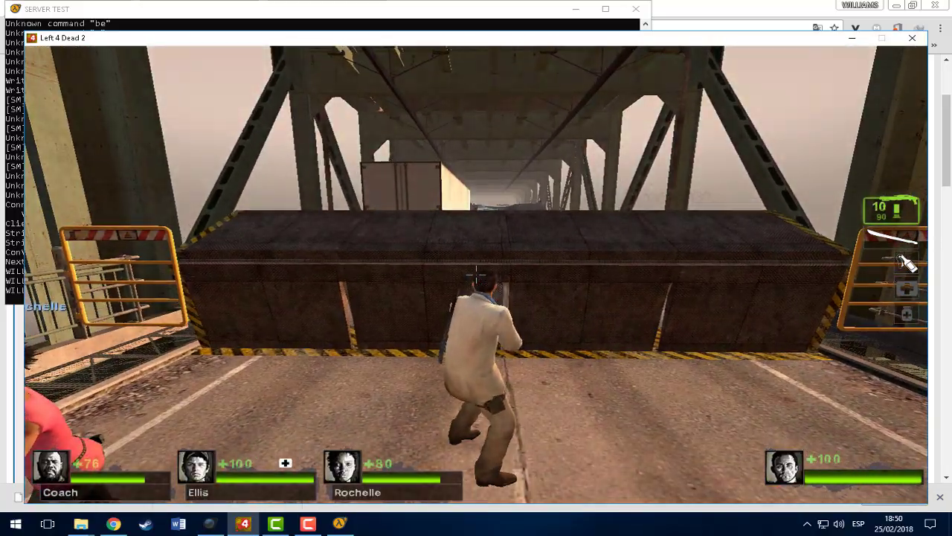
key(s)
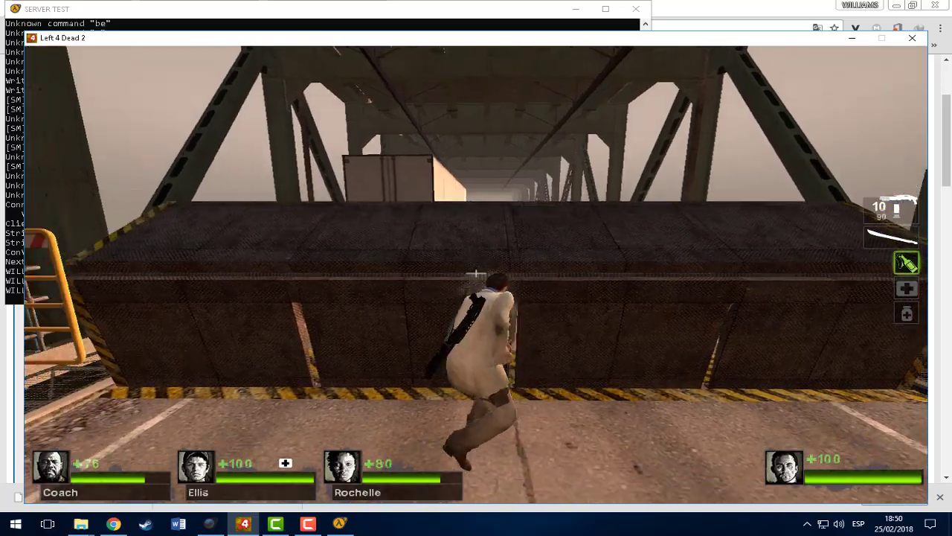
key(3)
key(1)
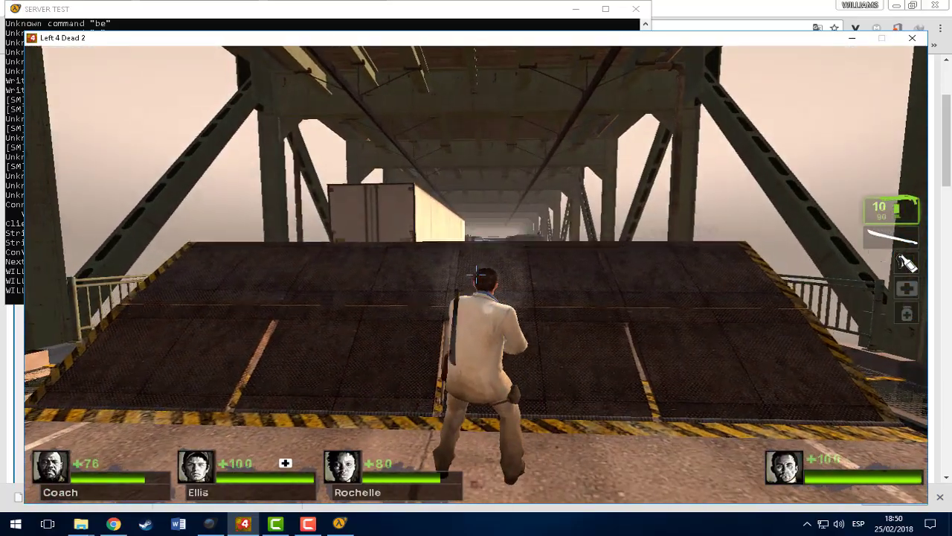
Step: Cross the lowered ramp, throw the Molotov ahead between the vehicles and run on between the buses
key(w)
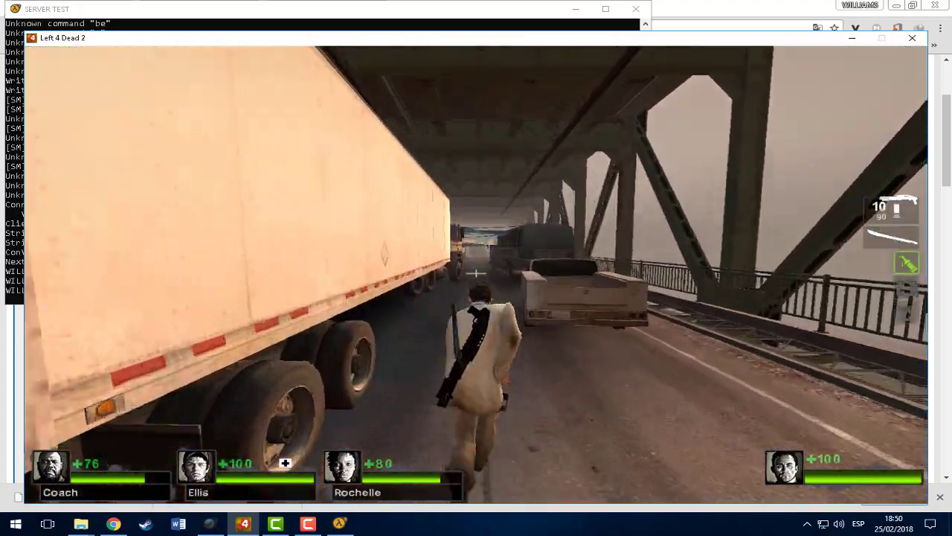
key(w)
key(w)
click(477, 273)
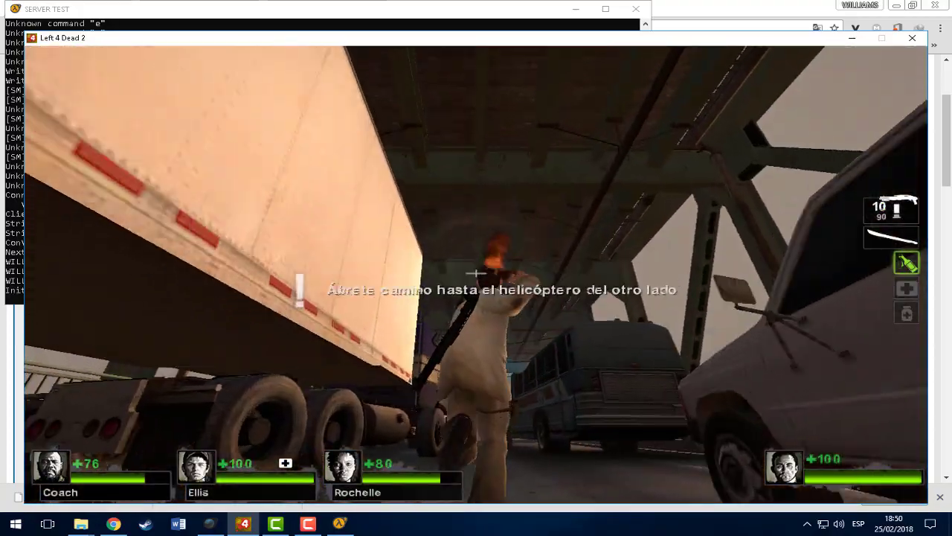
key(w)
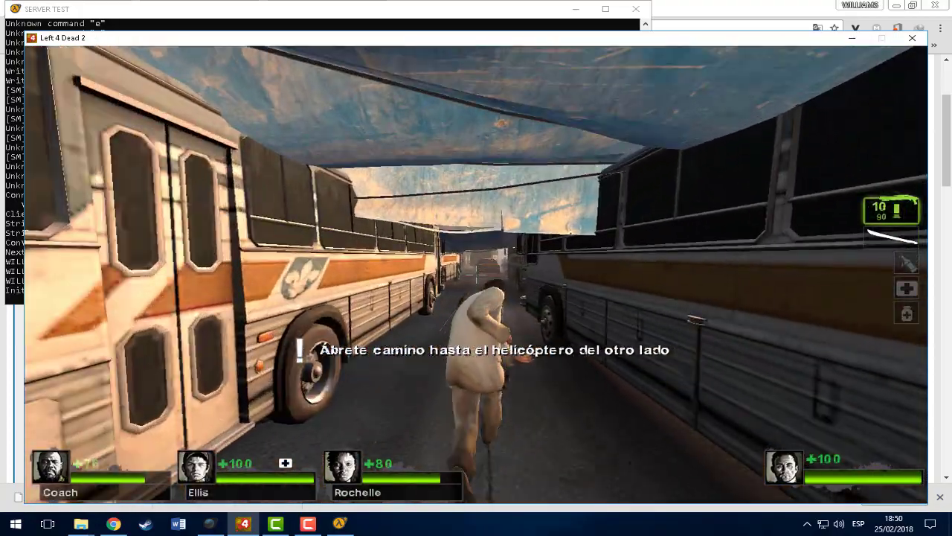
key(w)
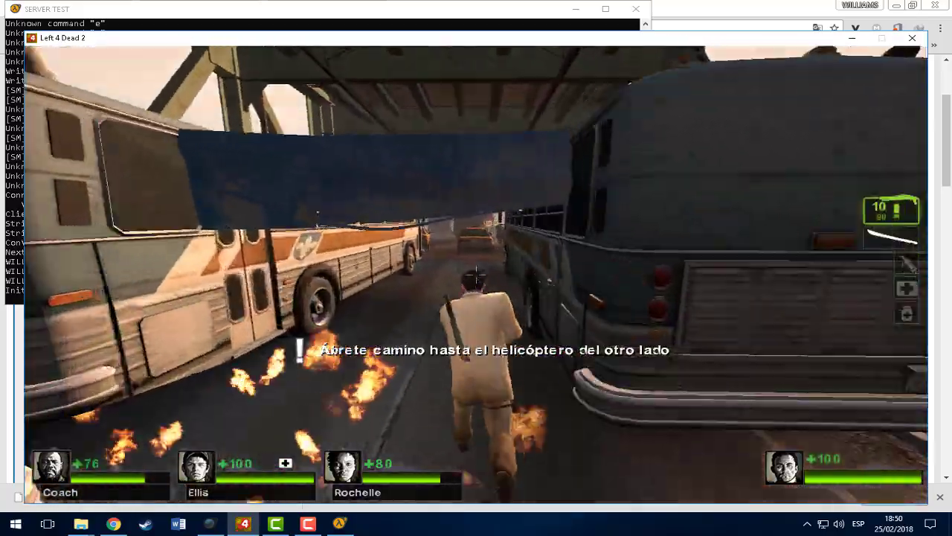
Step: Advance to the taxis and shoot the Spitter and the horde to test the health gauge
key(w)
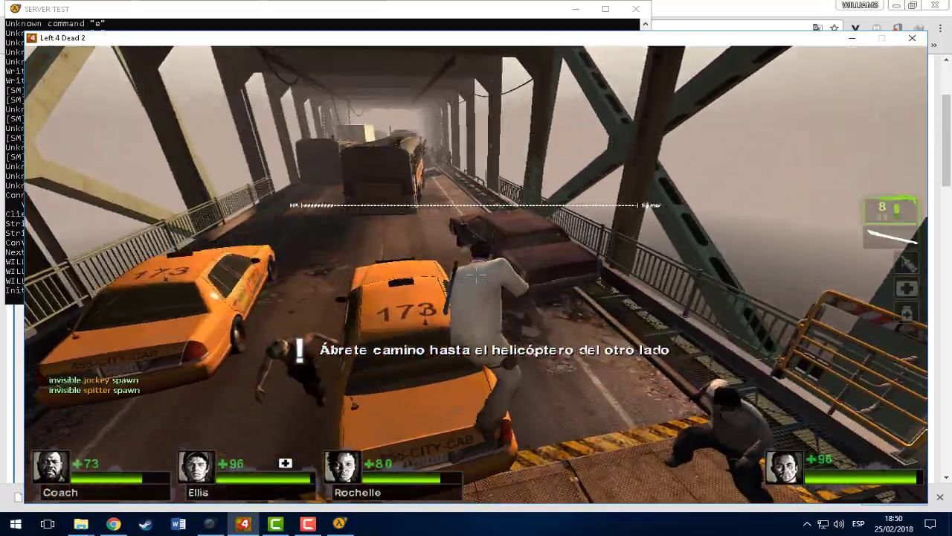
key(w)
click(476, 276)
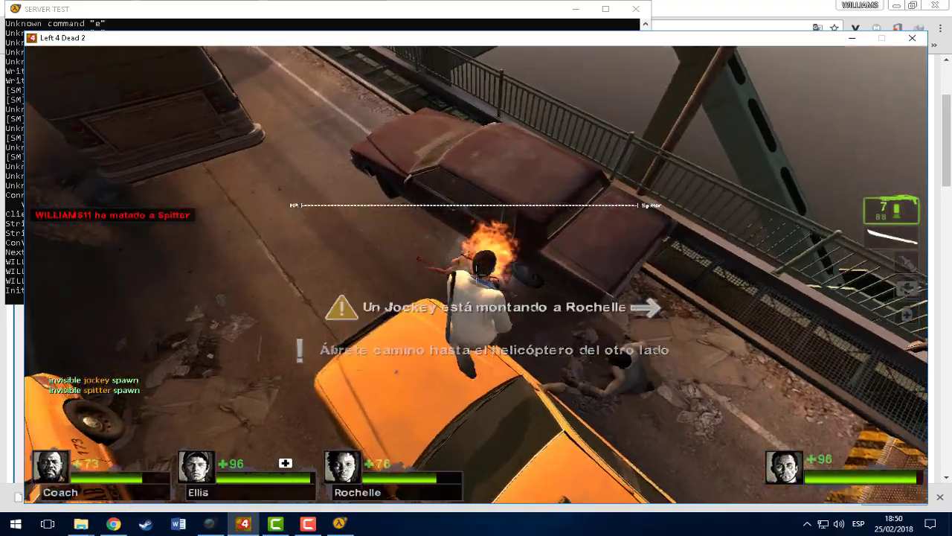
key(w)
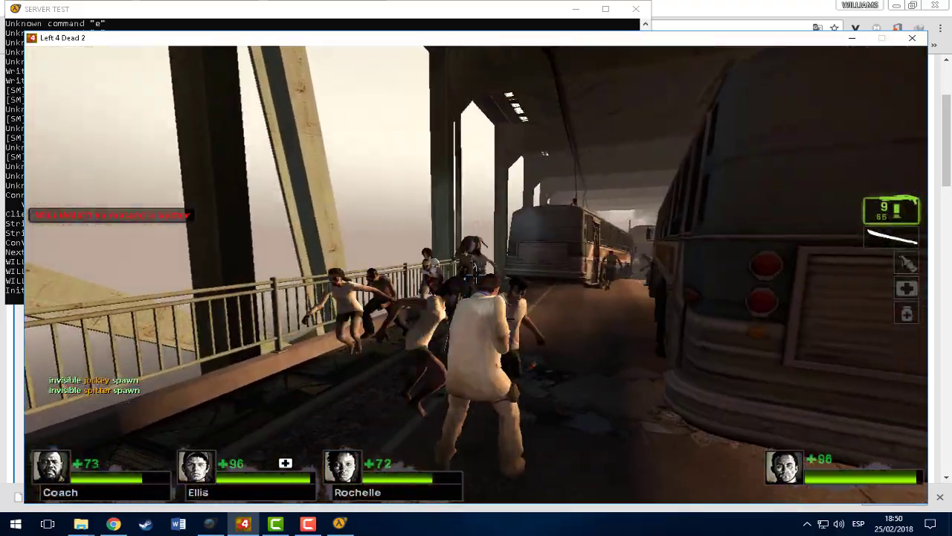
key(s)
key(w)
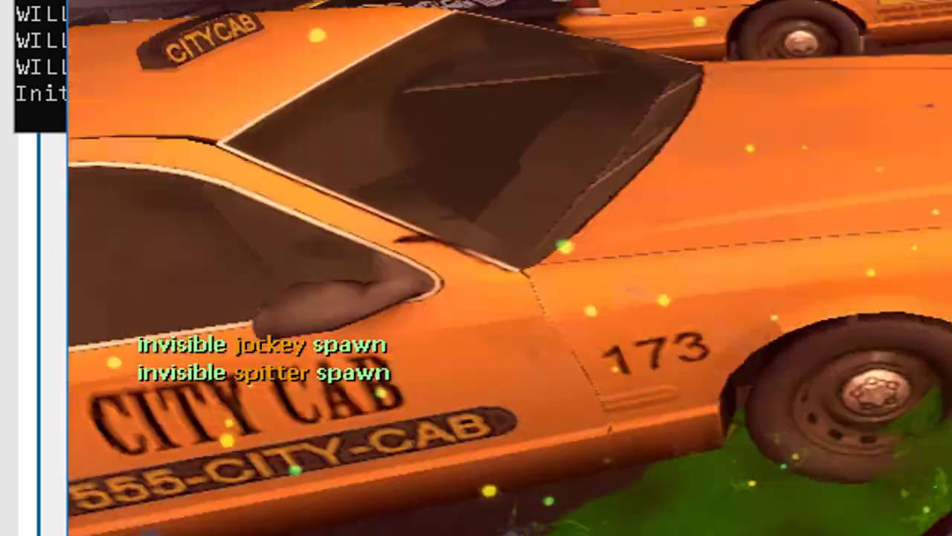
Step: Back away from the horde and check the invisible jockey and spitter spawn messages in the chat log
key(s)
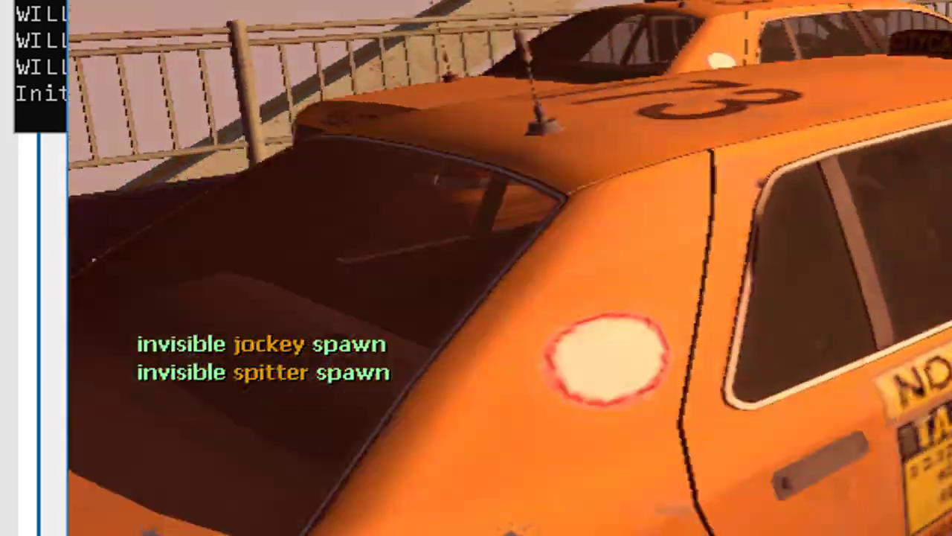
key(s)
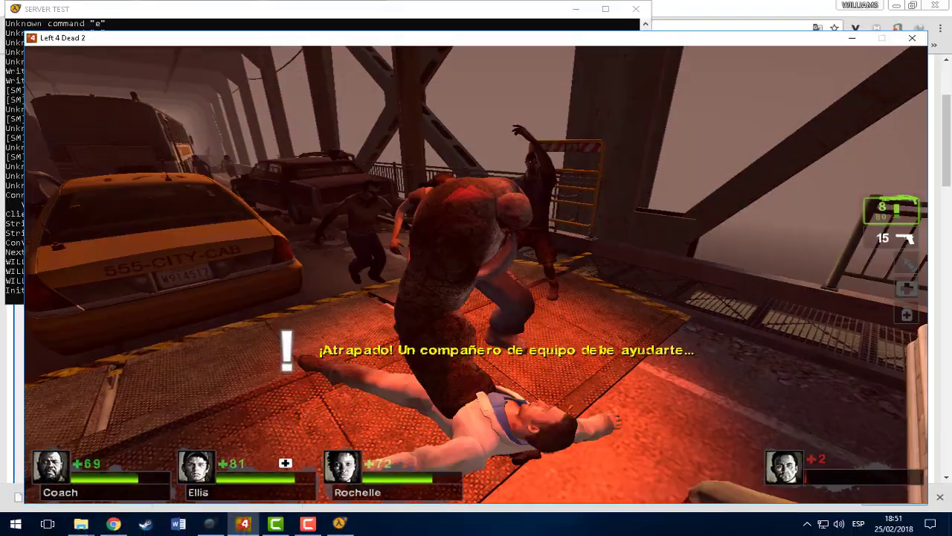
key(y)
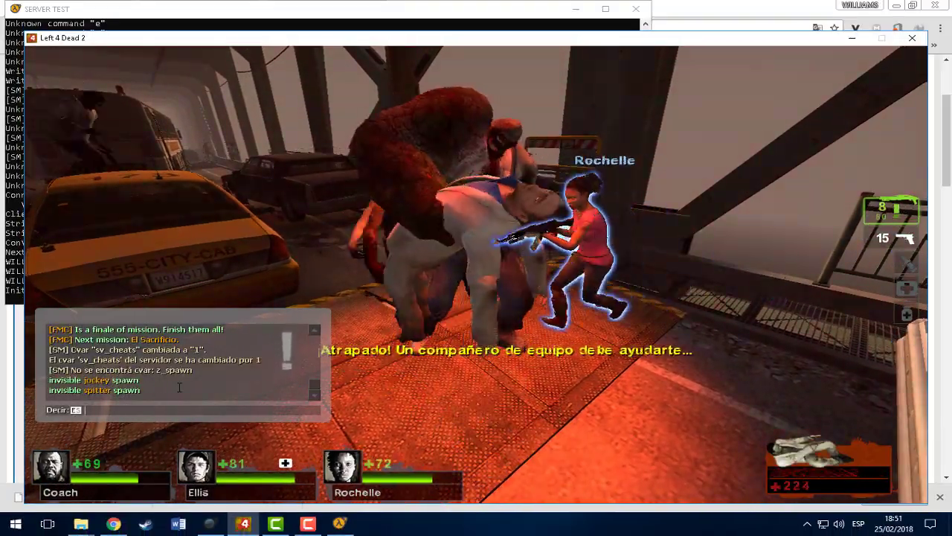
key(Escape)
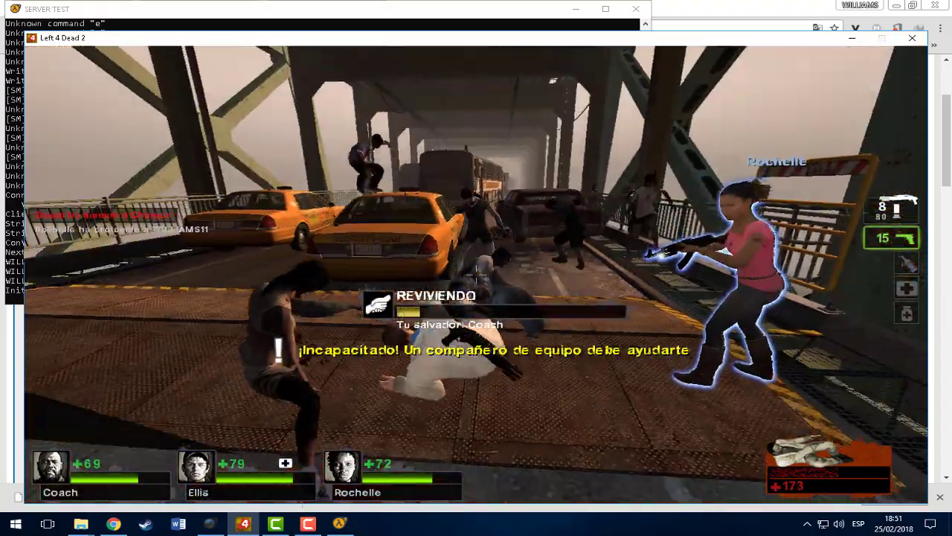
Step: Abandon the current match, confirm leaving the teammates, and return to the game's main menu
key(Tab)
key(Escape)
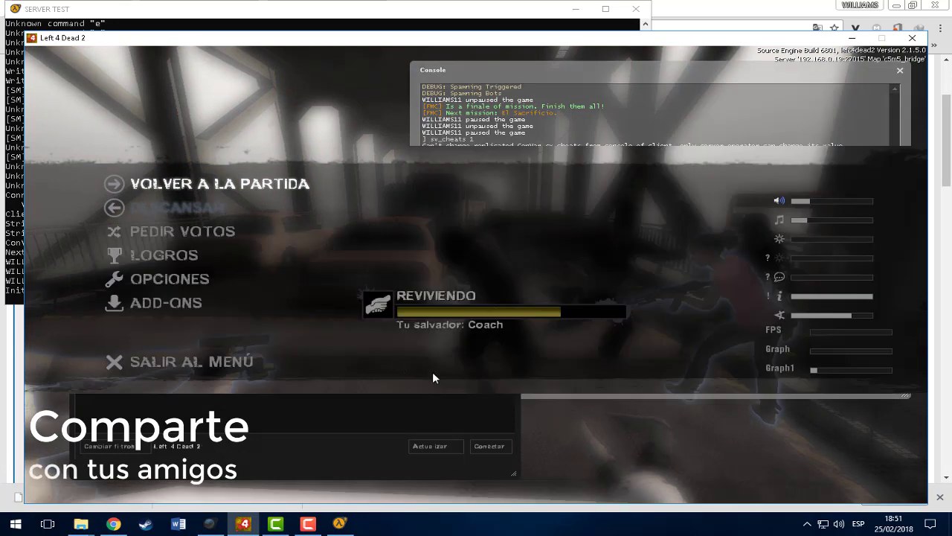
click(215, 362)
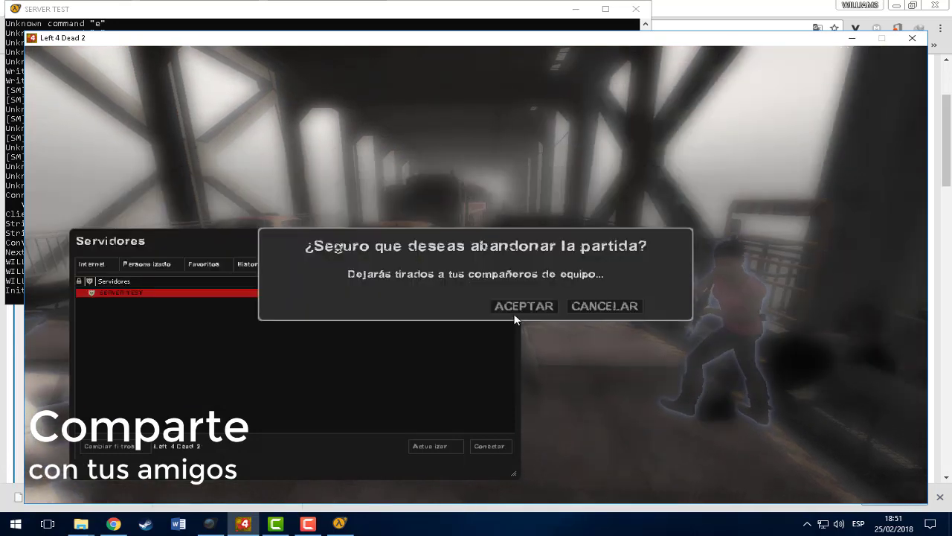
click(516, 308)
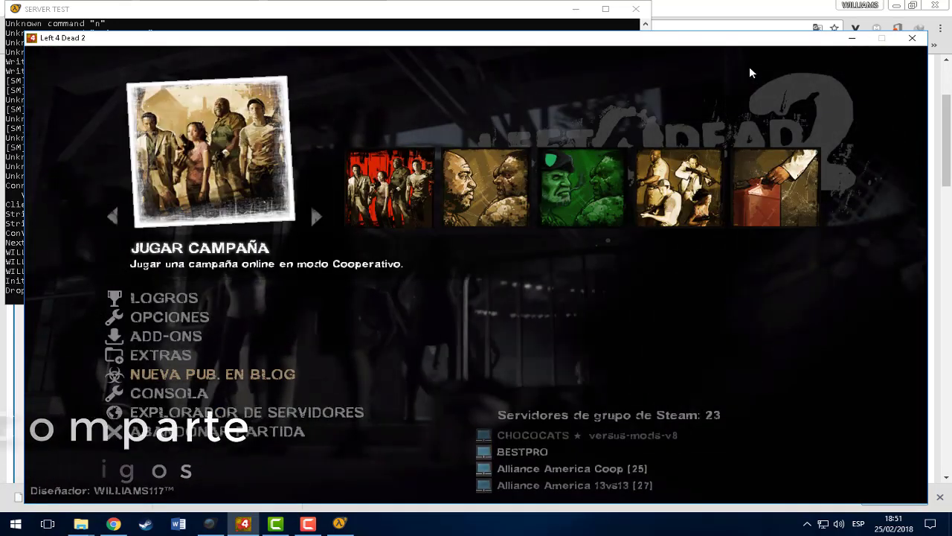
Step: Shut down the SERVER TEST console with the quit command, minimizing the game and browser windows
click(851, 40)
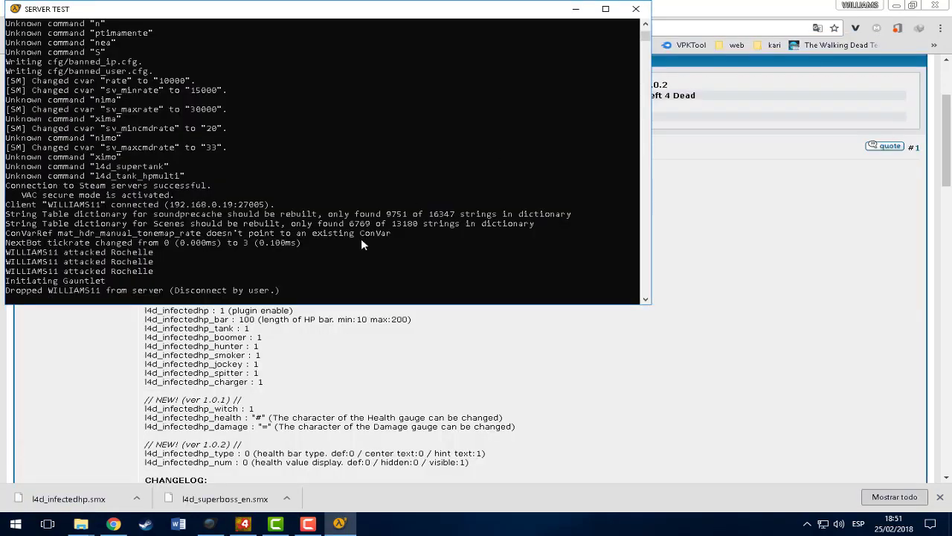
text(quit)
click(896, 6)
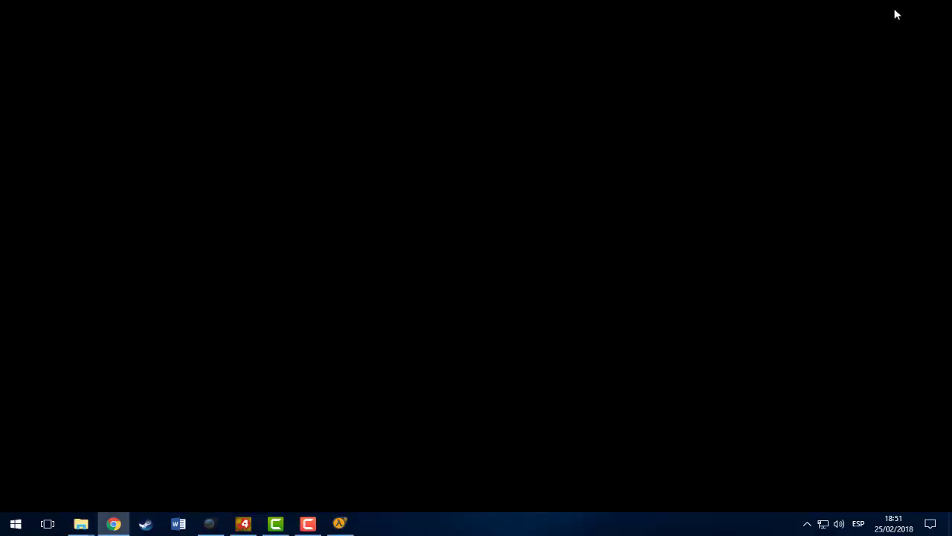
key(Return)
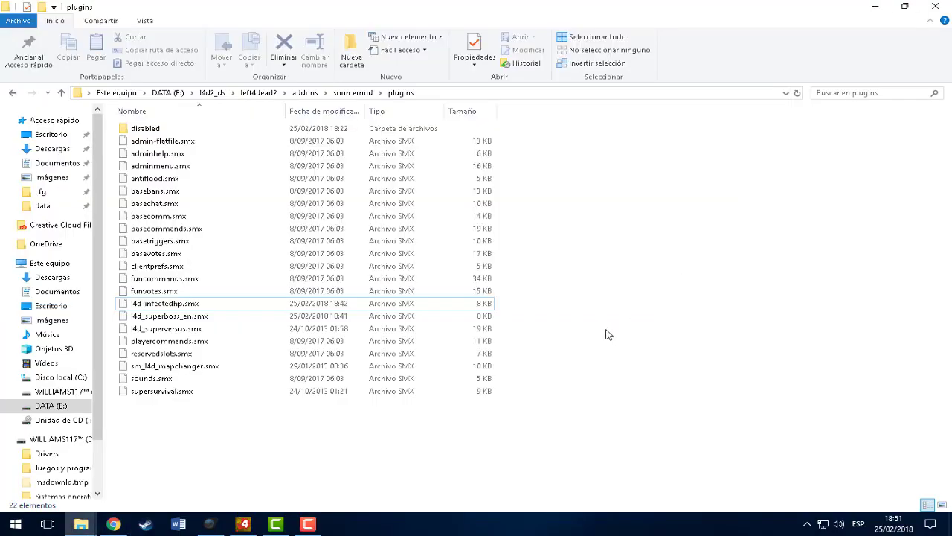
click(308, 525)
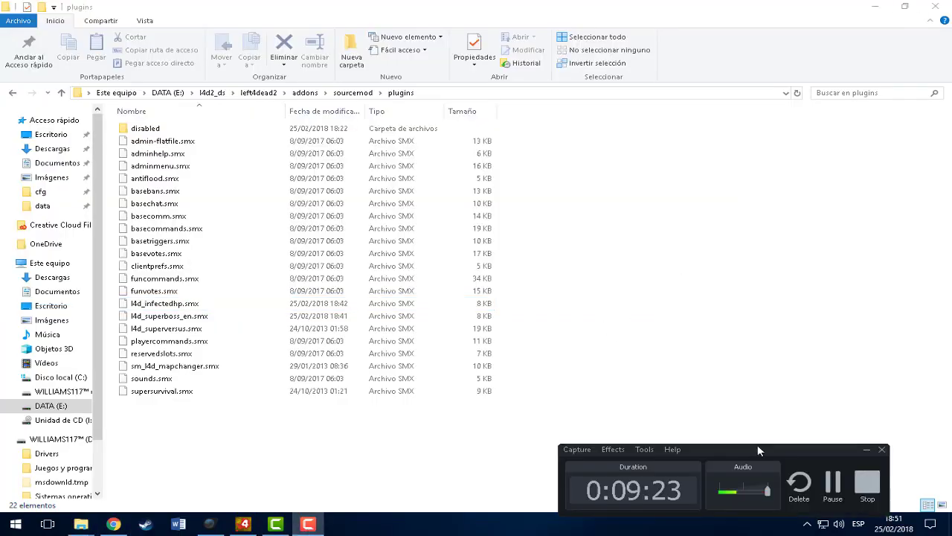
click(835, 484)
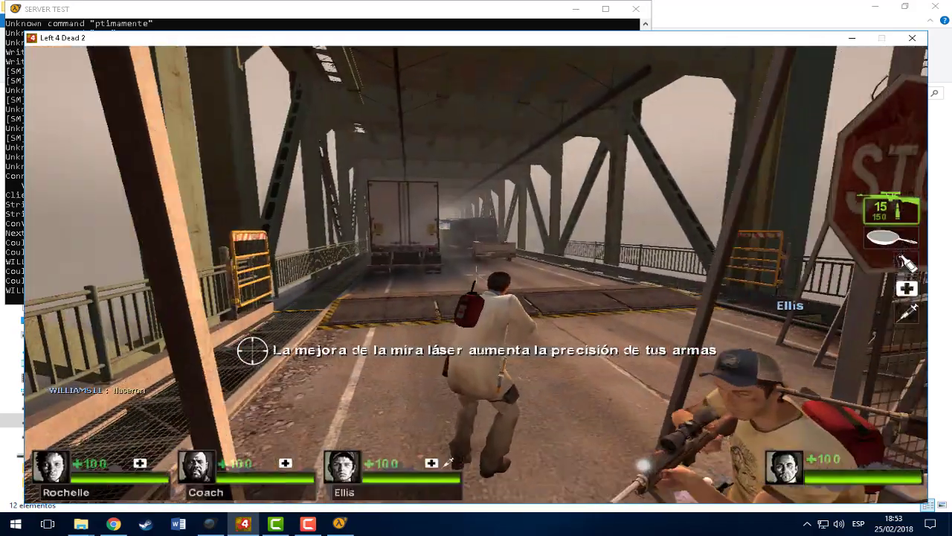
Step: Run across the bridge past the trailer truck and between the buses to the taxis to meet the boss Tank
key(w)
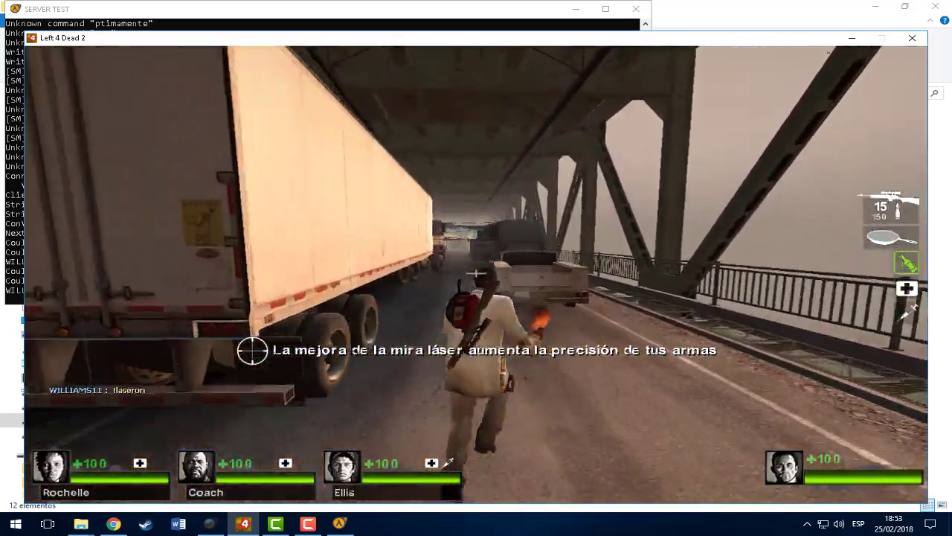
key(w)
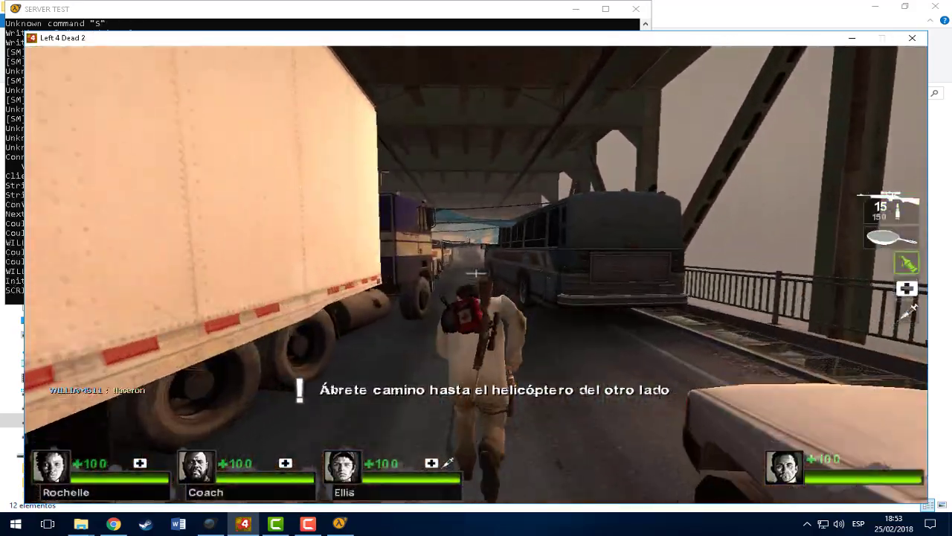
key(w)
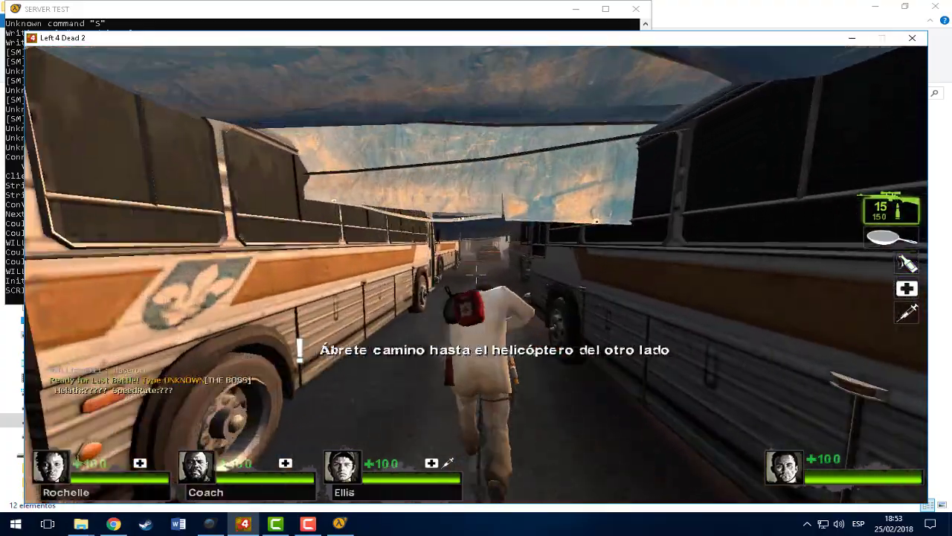
key(w)
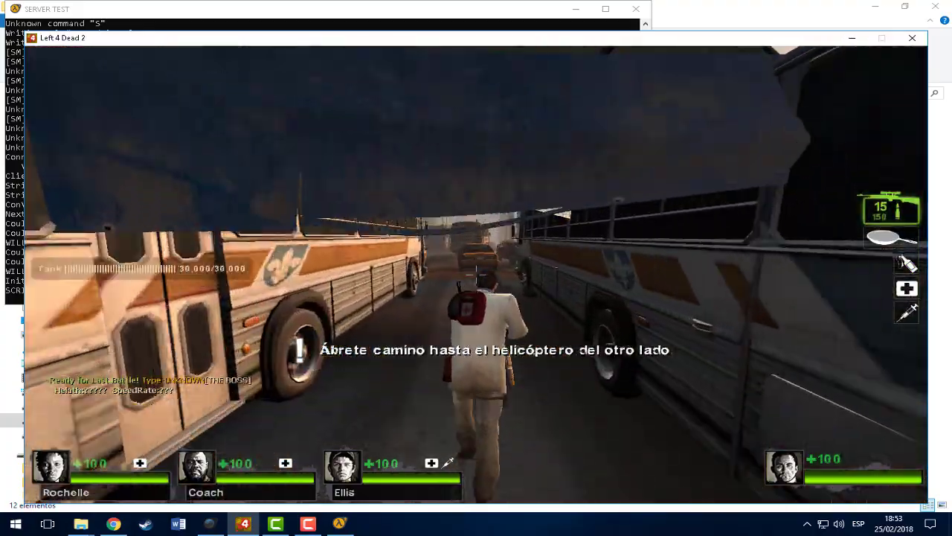
key(w)
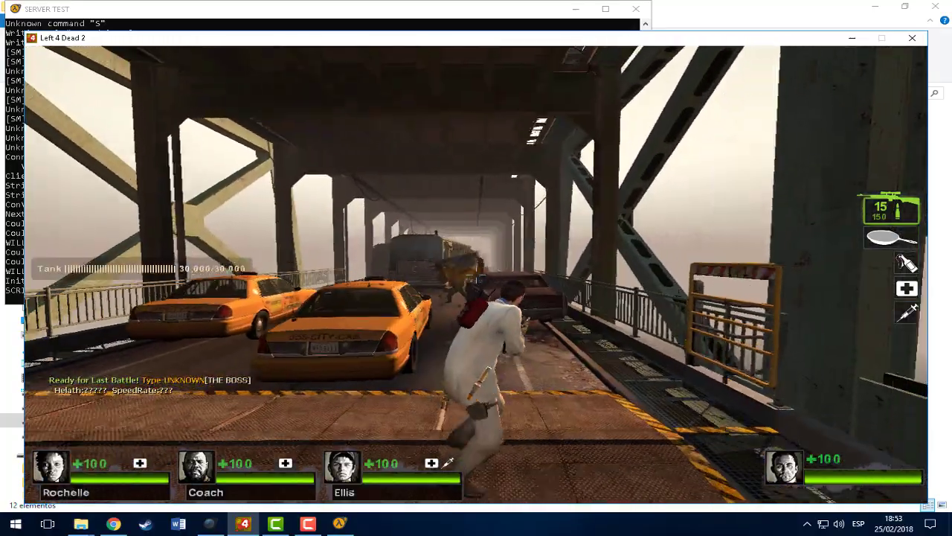
Step: Back away from the taxis and shoot the approaching boss Tank with the sniper rifle to test its health gauge
key(s)
click(476, 275)
click(476, 275)
click(476, 276)
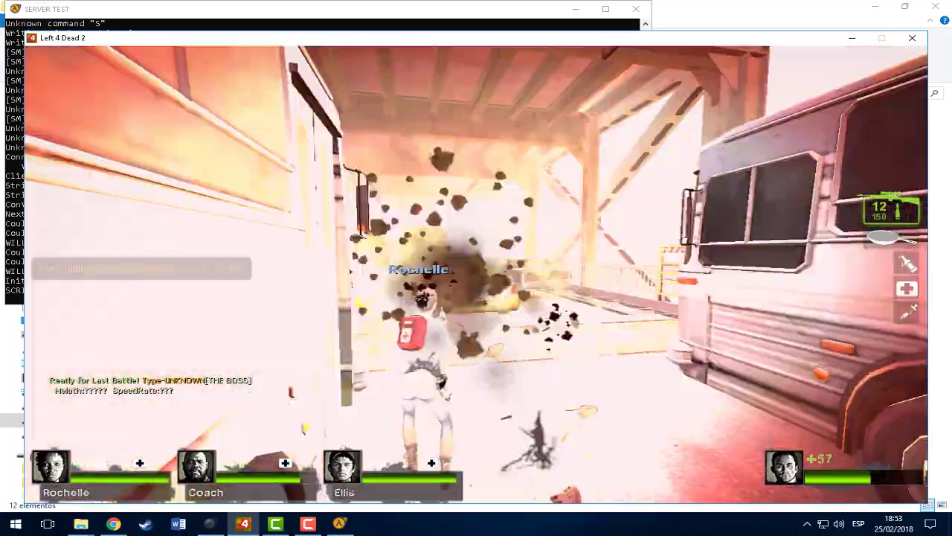
Step: Return to the ramp by the taxis, shoot the boss Tank, and fall back between the buses to reload
key(w)
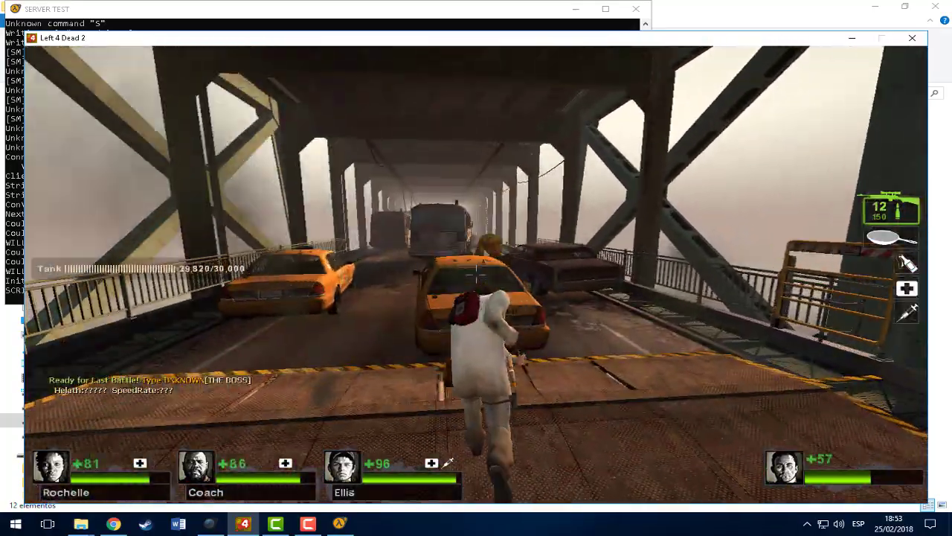
key(space)
click(476, 275)
click(477, 275)
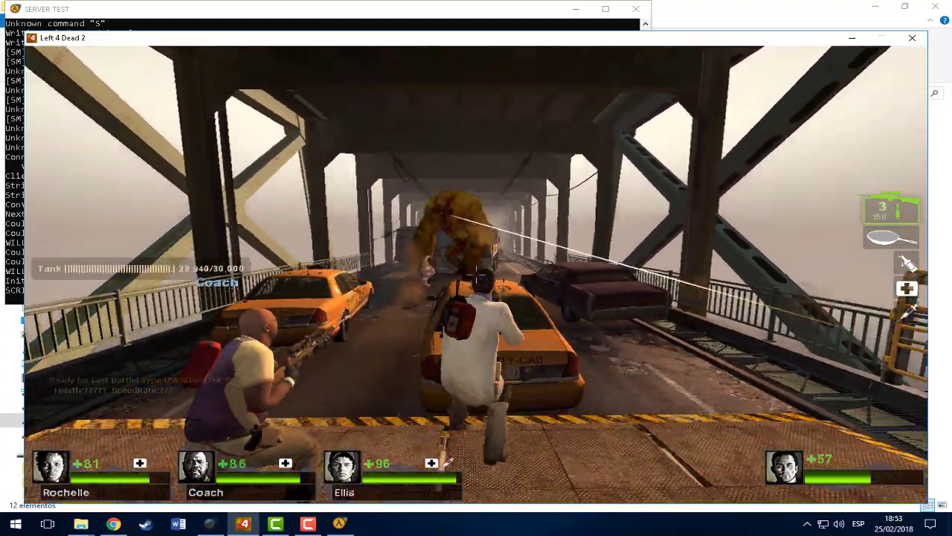
key(s)
click(476, 275)
key(r)
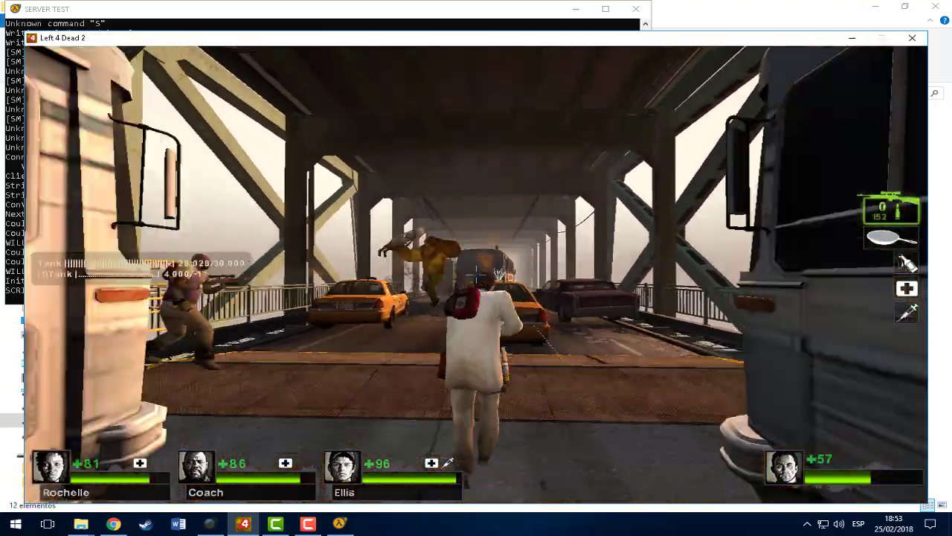
Step: Advance beside Ellis to the end of the buses and shoot the Tank while backing away
key(w)
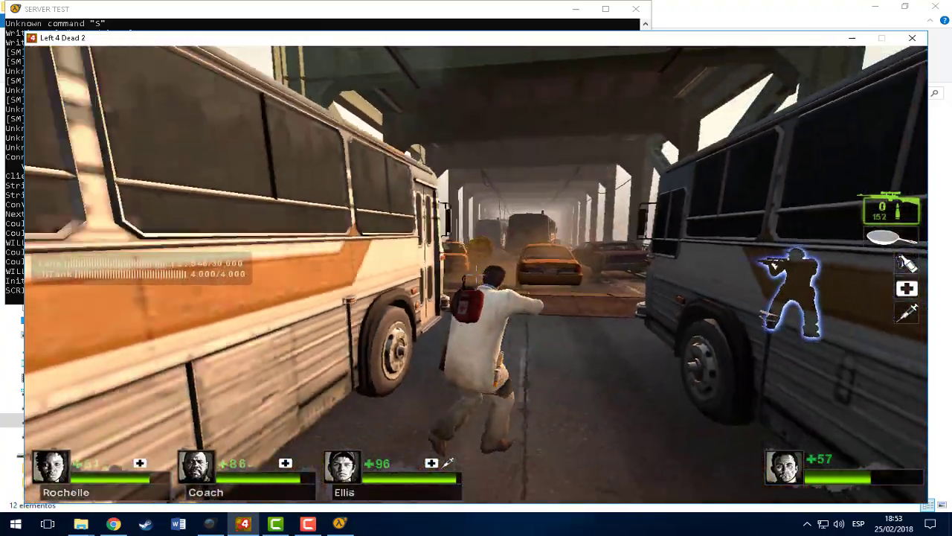
key(w)
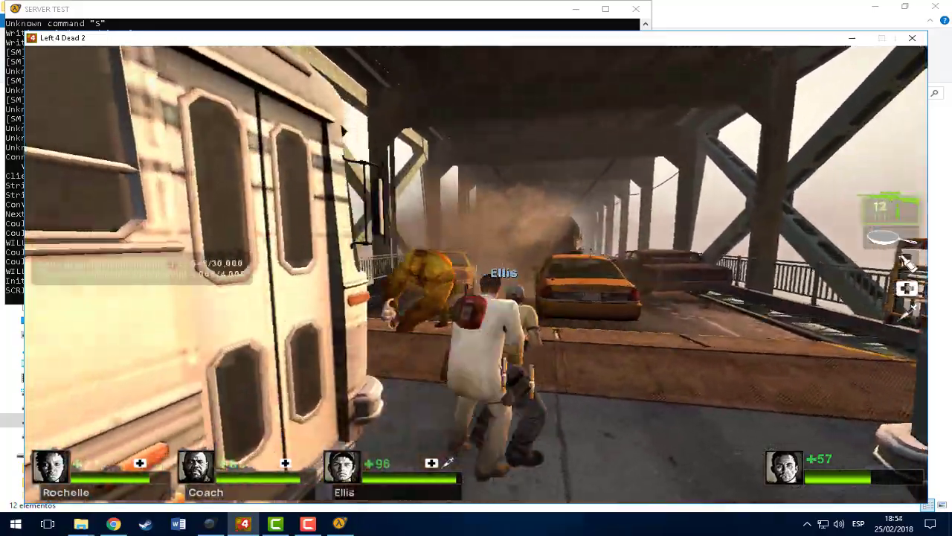
key(s)
click(476, 275)
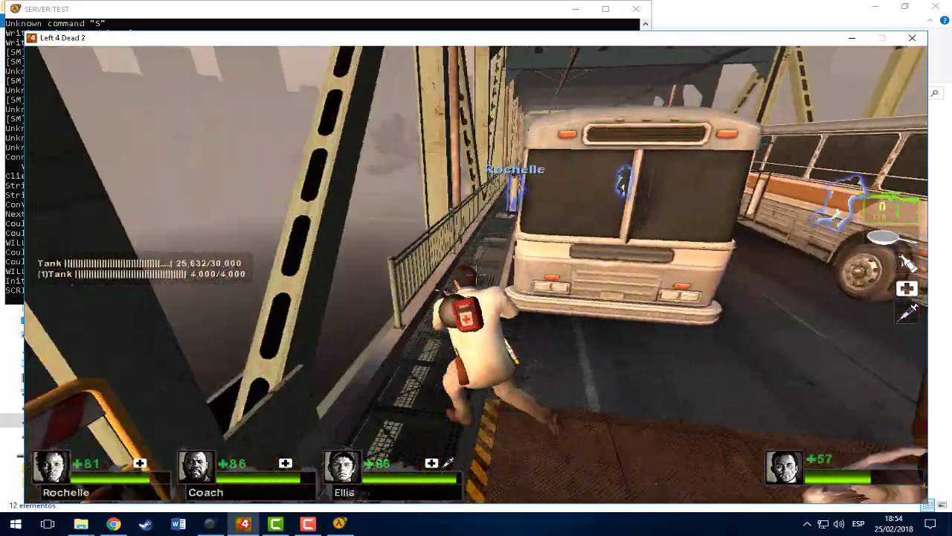
Step: Move onto the bridge's side walkway and shoot the Tanks while retreating along the railing
key(w)
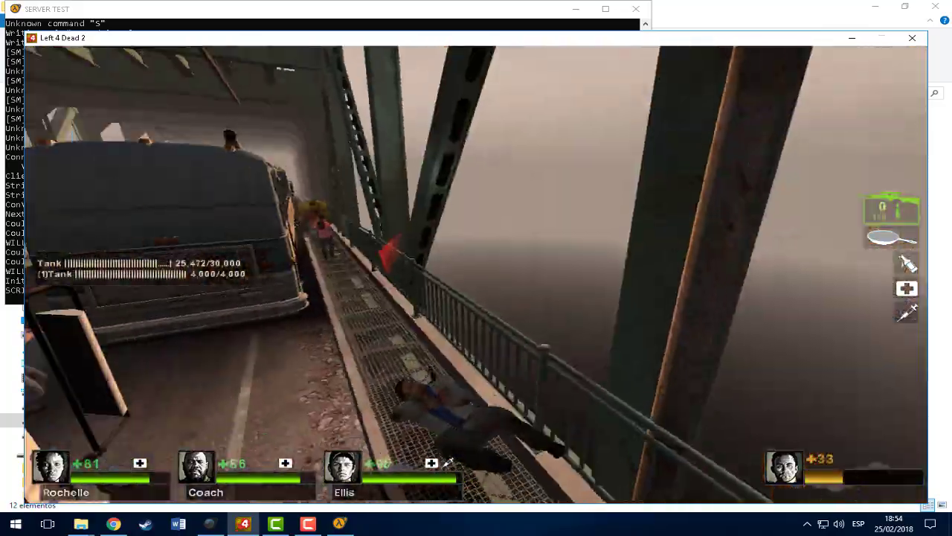
key(w)
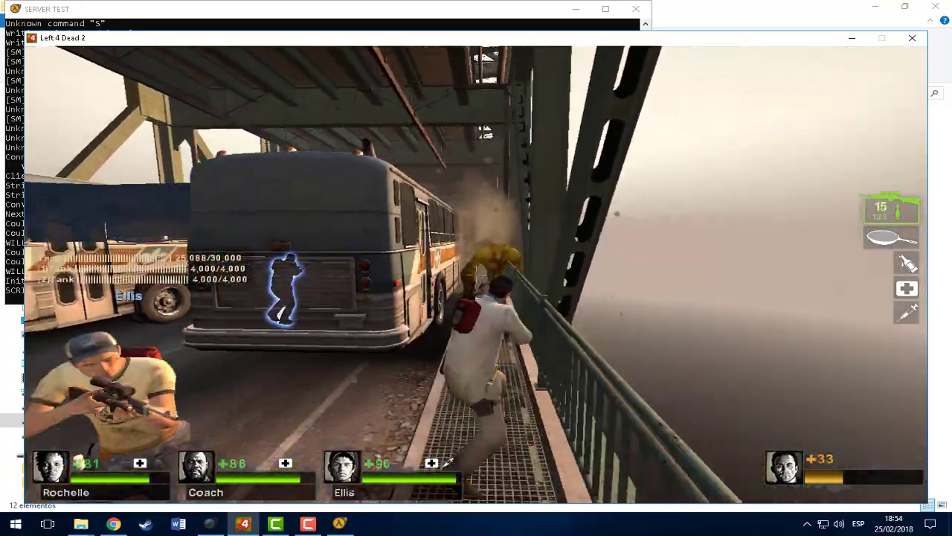
key(s)
click(476, 275)
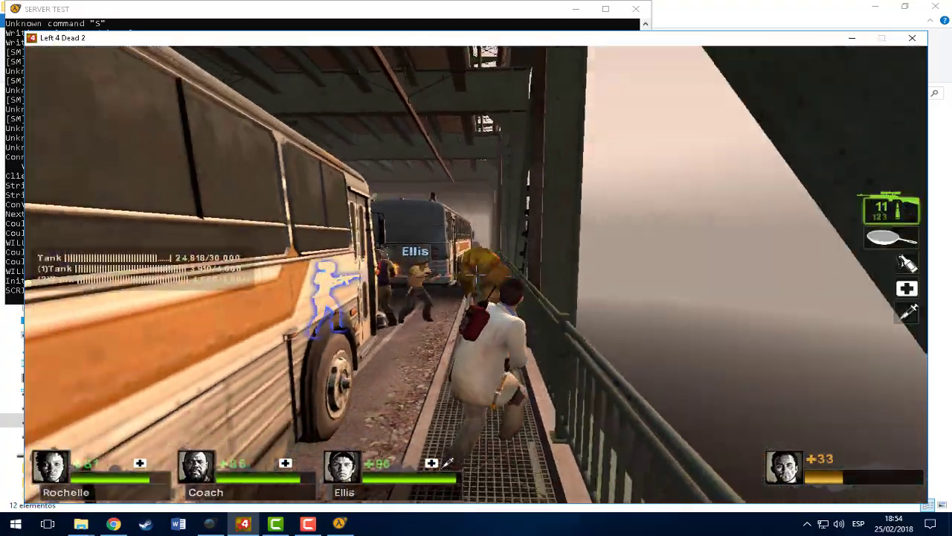
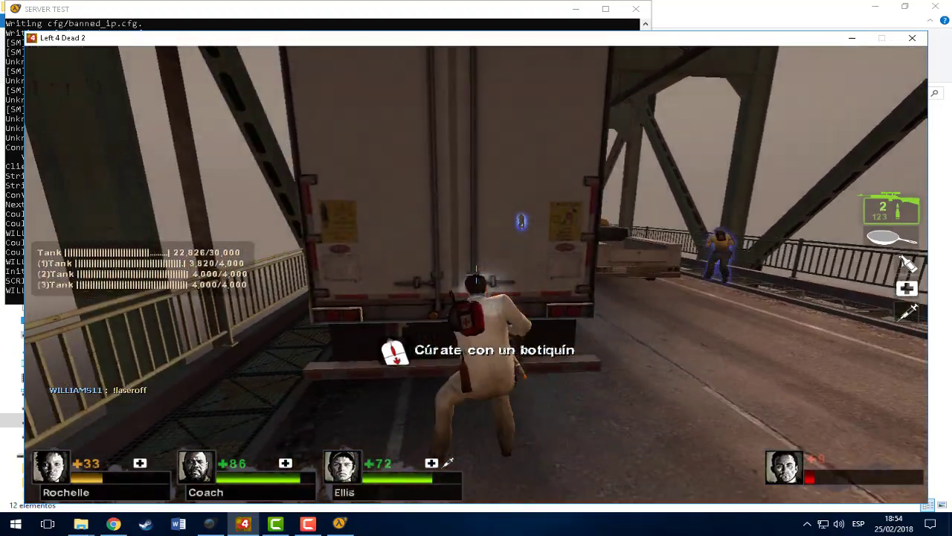
Step: Fall back past the trailer truck through the fence gate and shoot the pursuing Tank
key(s)
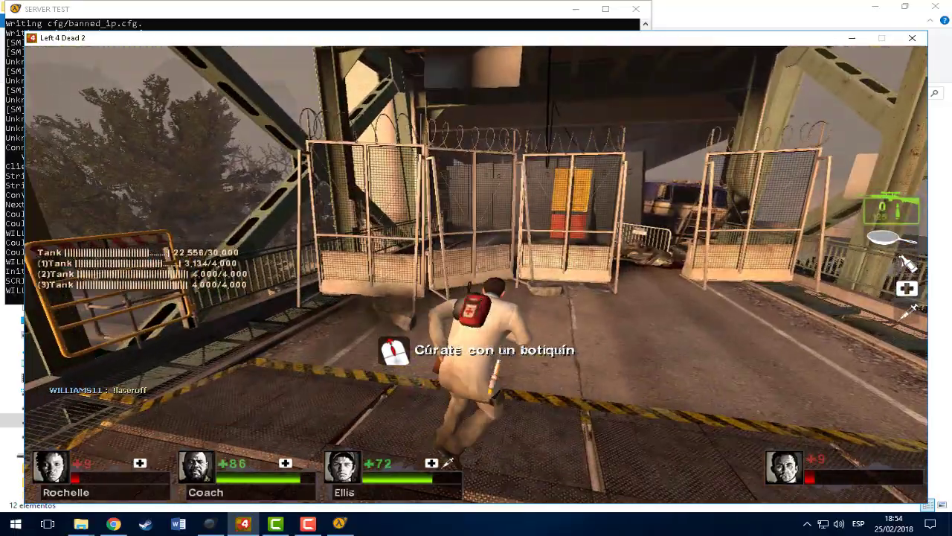
key(w)
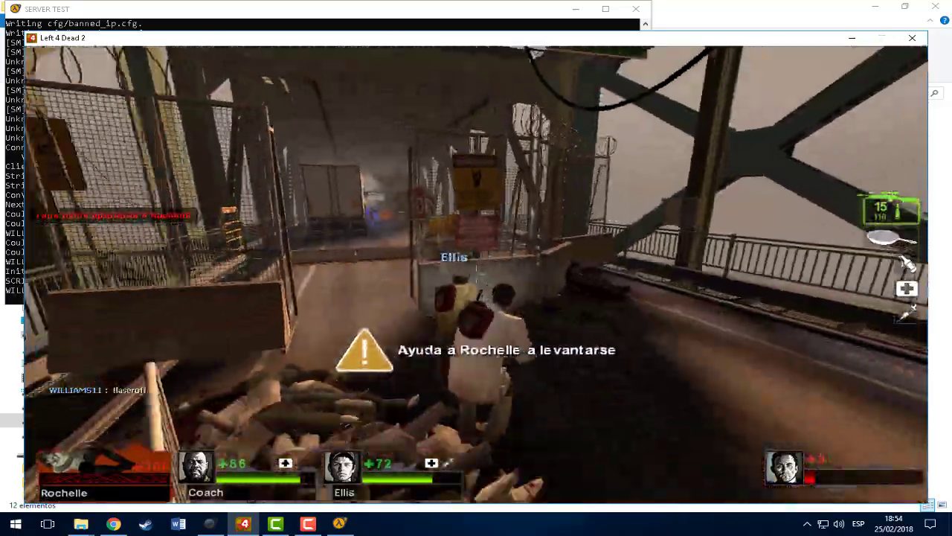
key(s)
click(476, 274)
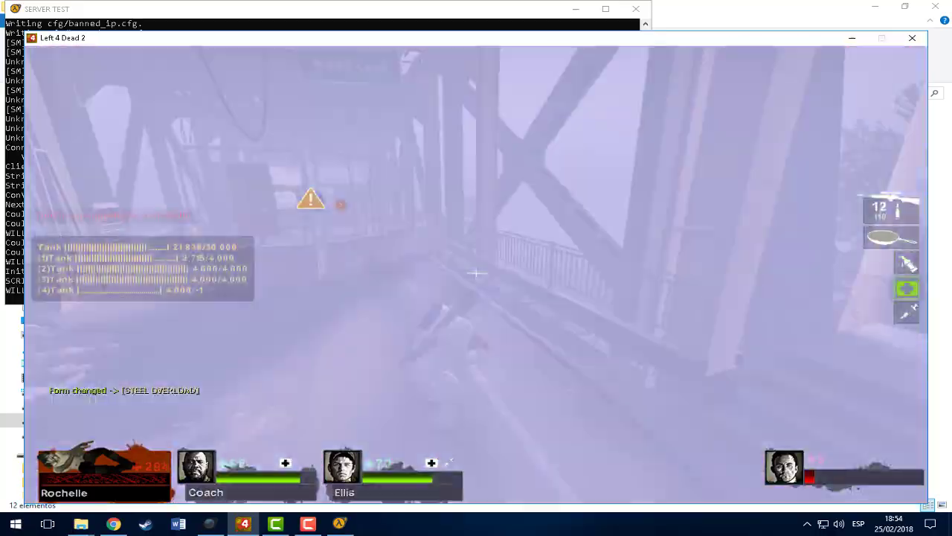
Step: Use the adrenaline shot near the police barricade and crouch behind the fence gate
key(5)
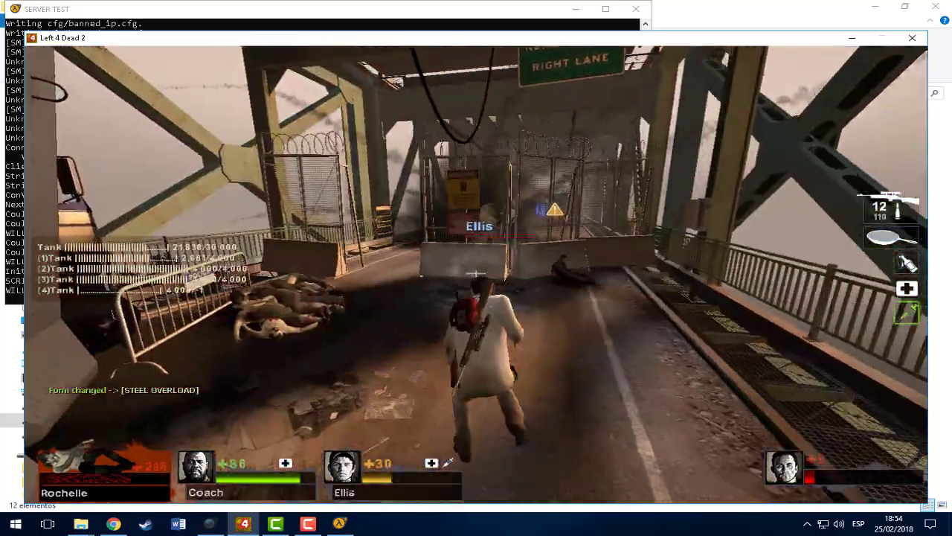
click(476, 273)
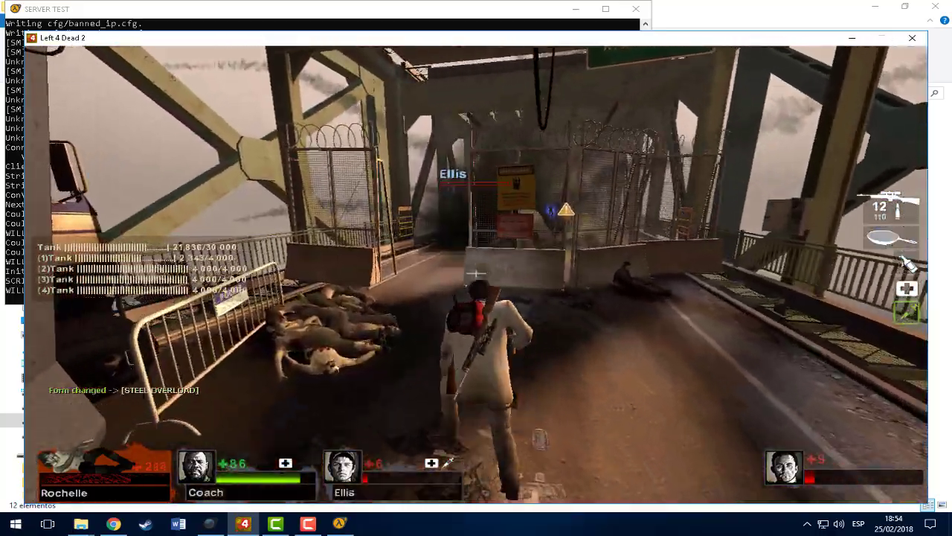
key(ctrl)
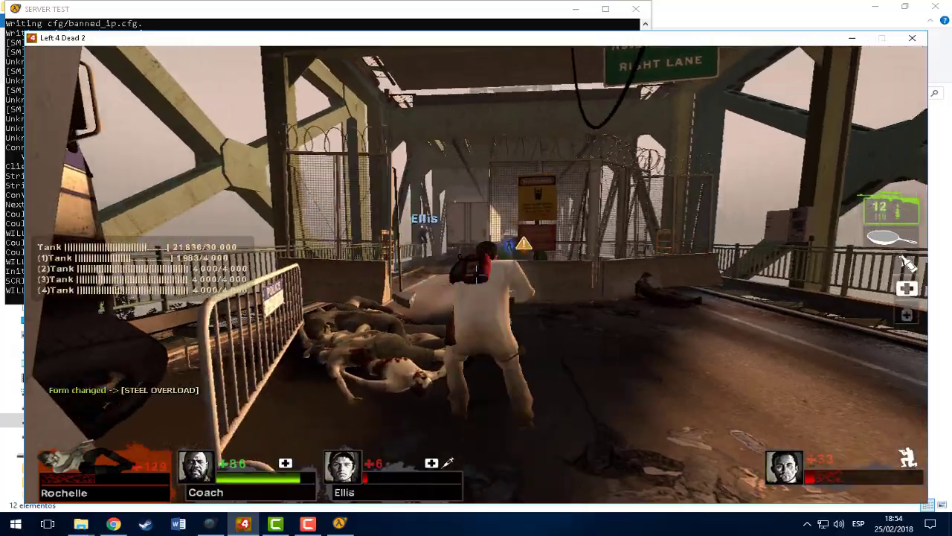
Step: Run back through the gate towards Ellis and the Tanks, keeping watch on the Tank health gauges
key(w)
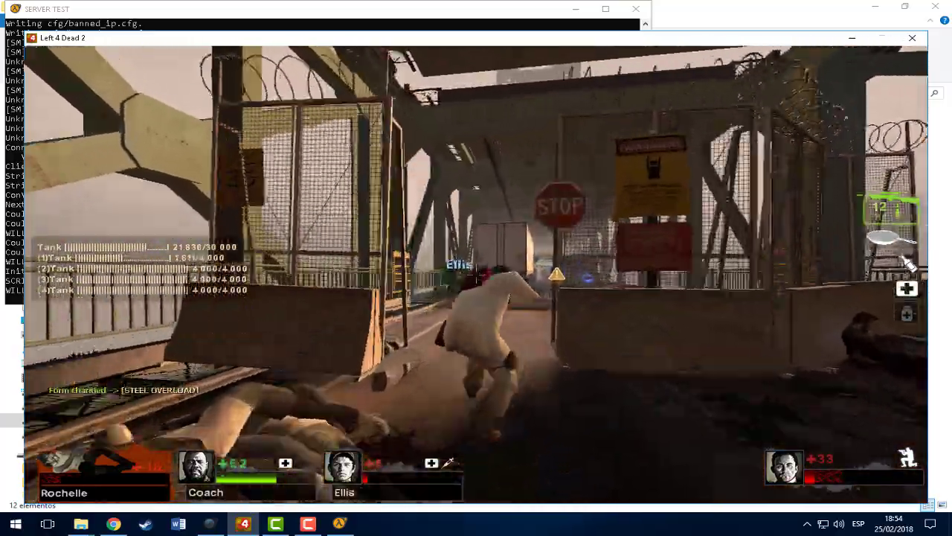
key(space)
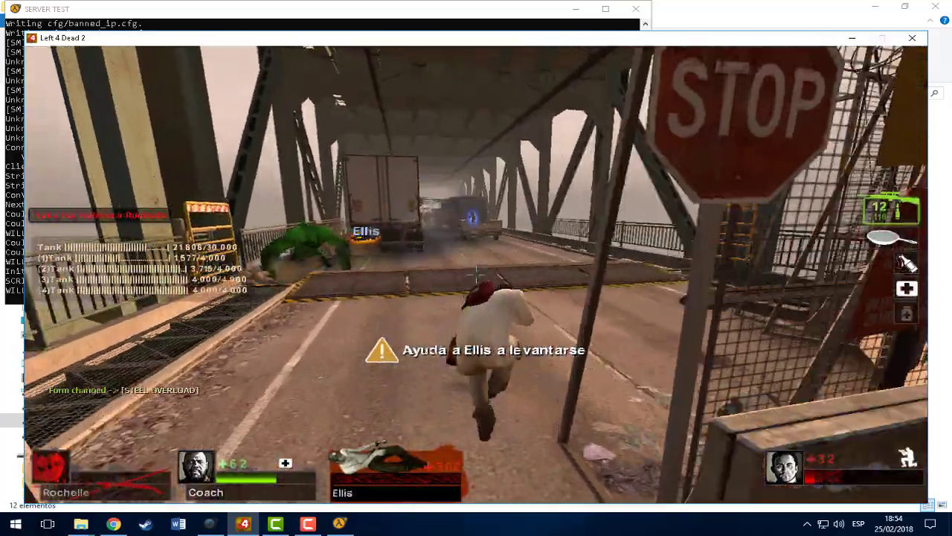
key(w)
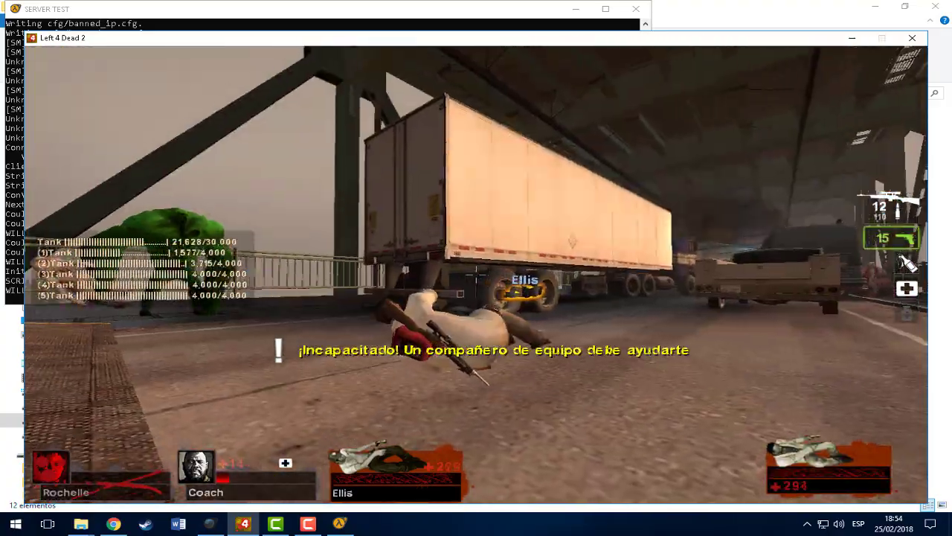
key(Tab)
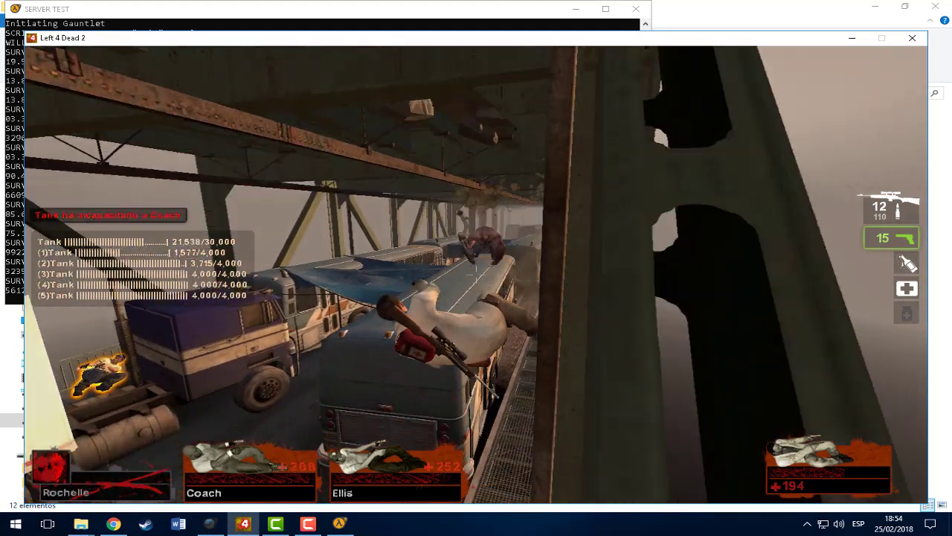
key(Tab)
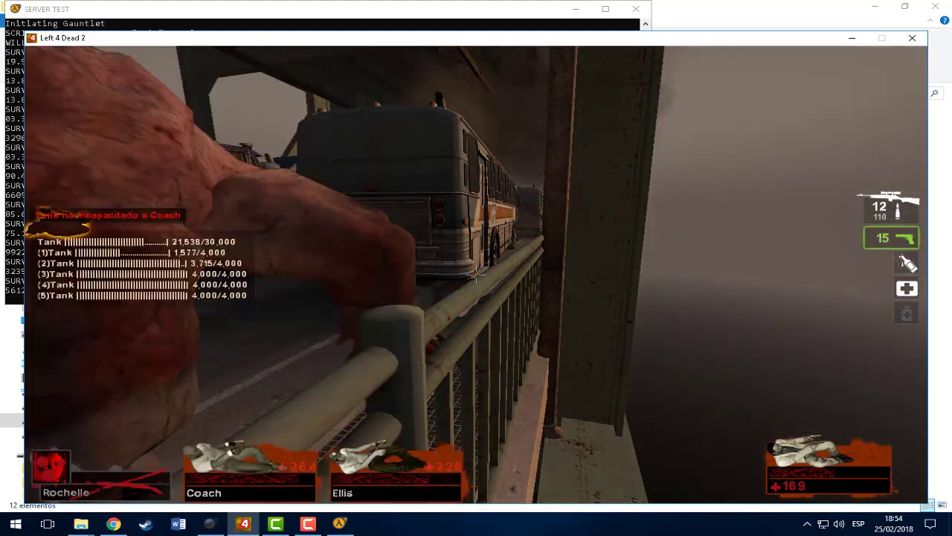
Step: Check the scoreboard while incapacitated, then wait for the round restart and pick up the shotgun from the safe room's weapon table
key(Tab)
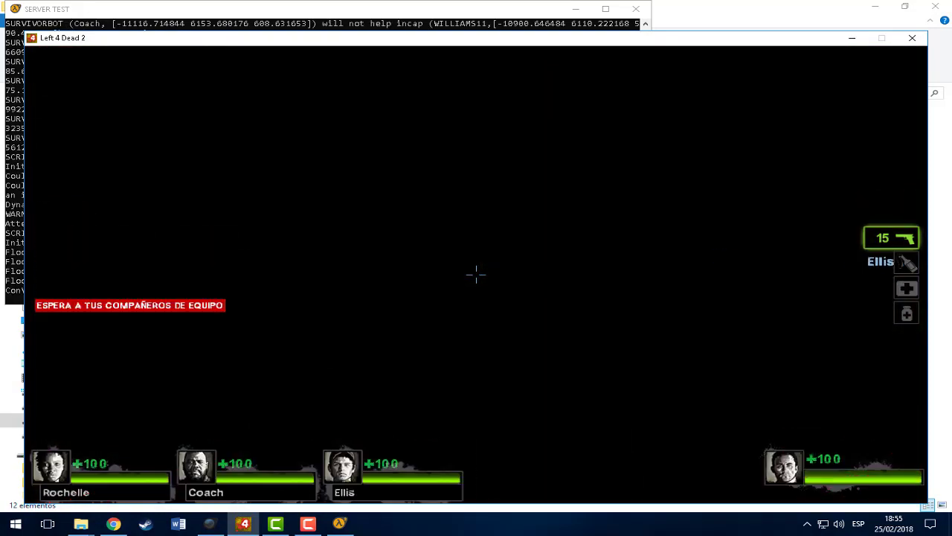
key(w)
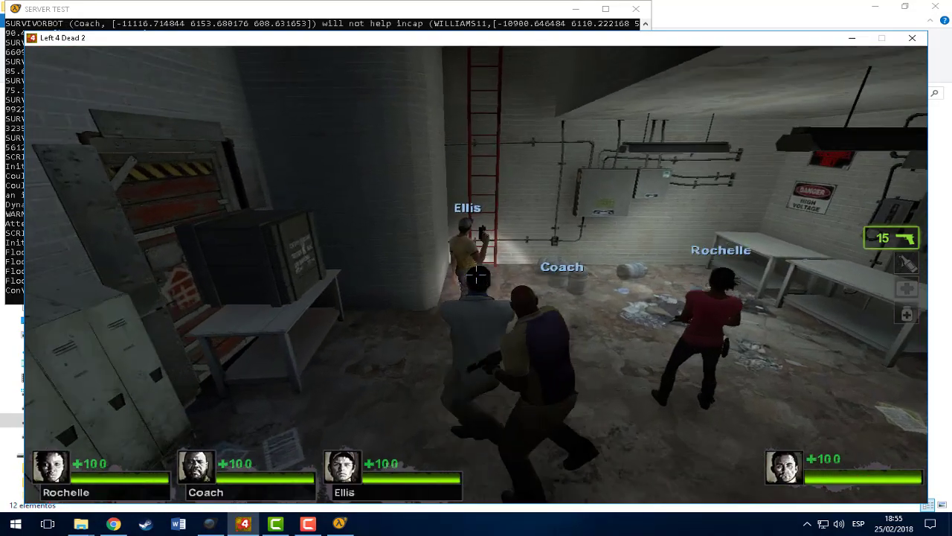
key(w)
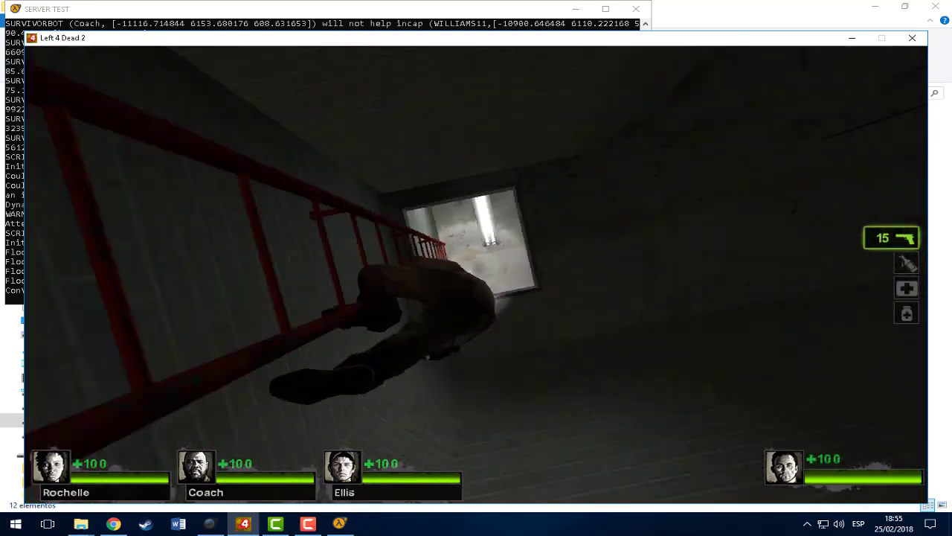
key(w)
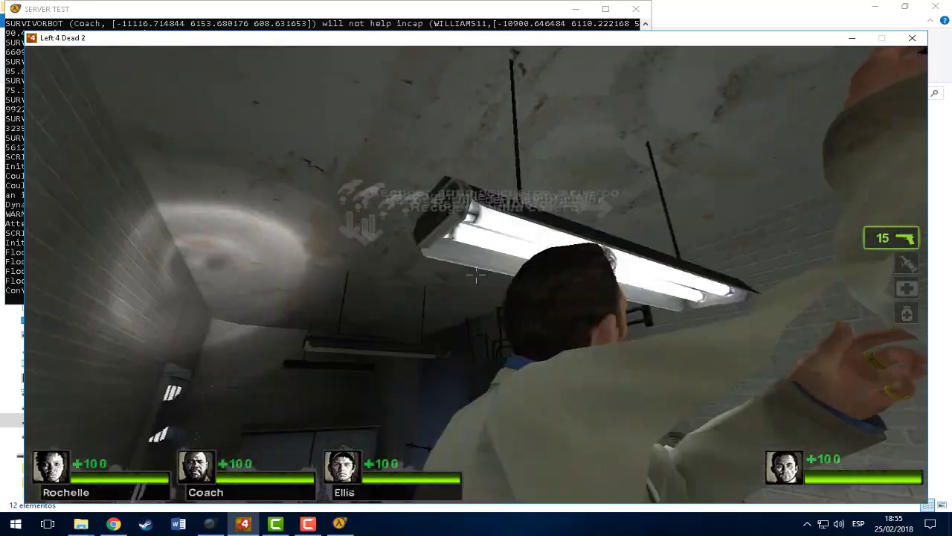
key(e)
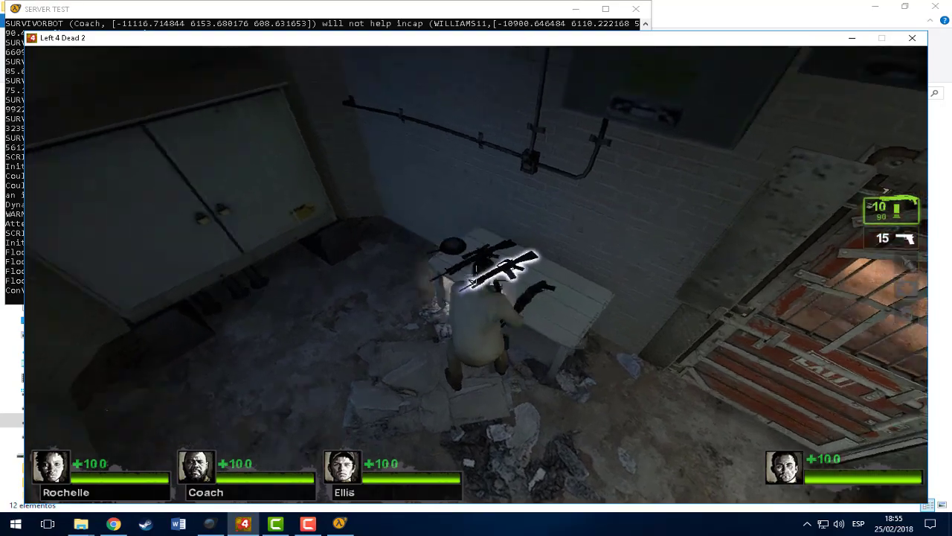
Step: Swap the shotgun for the scoped rifle and crouch among the teammates in the safe room
key(s)
key(ctrl)
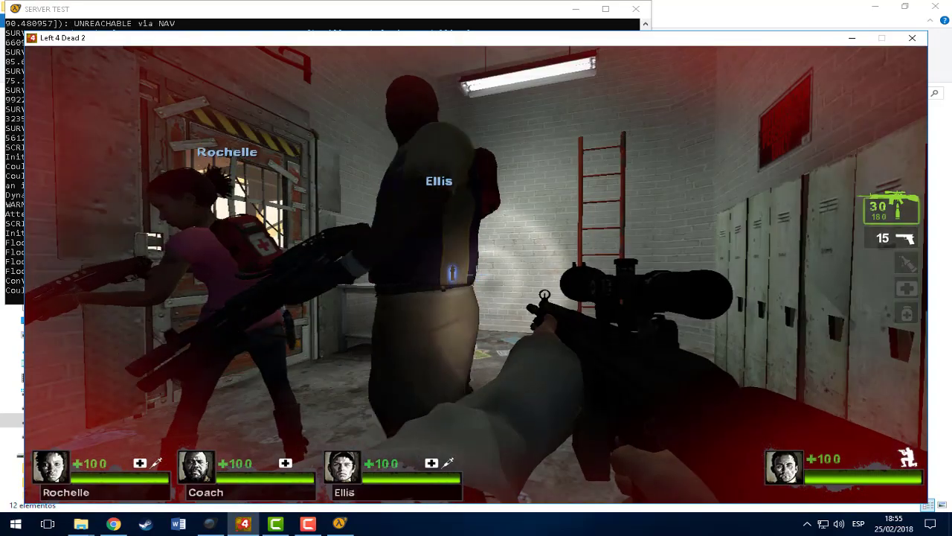
key(w)
key(w)
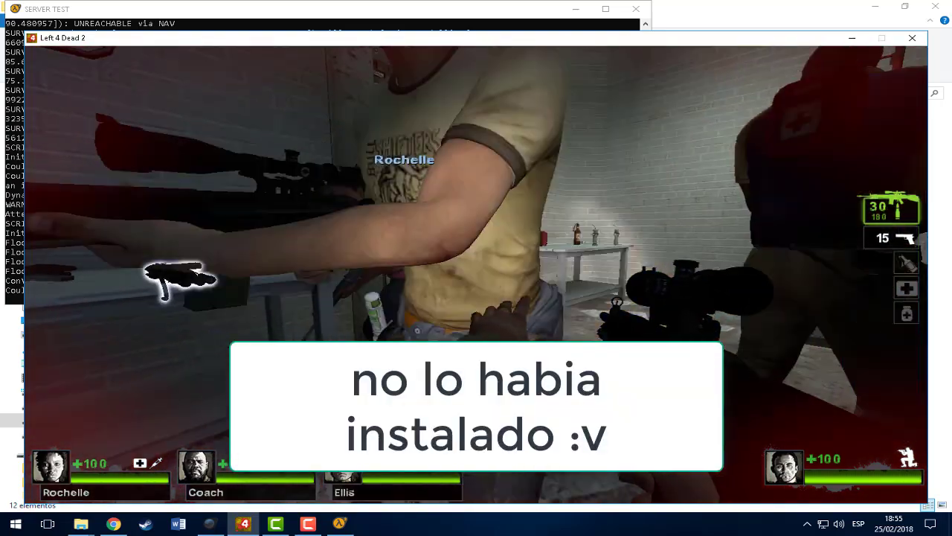
key(Escape)
key(grave)
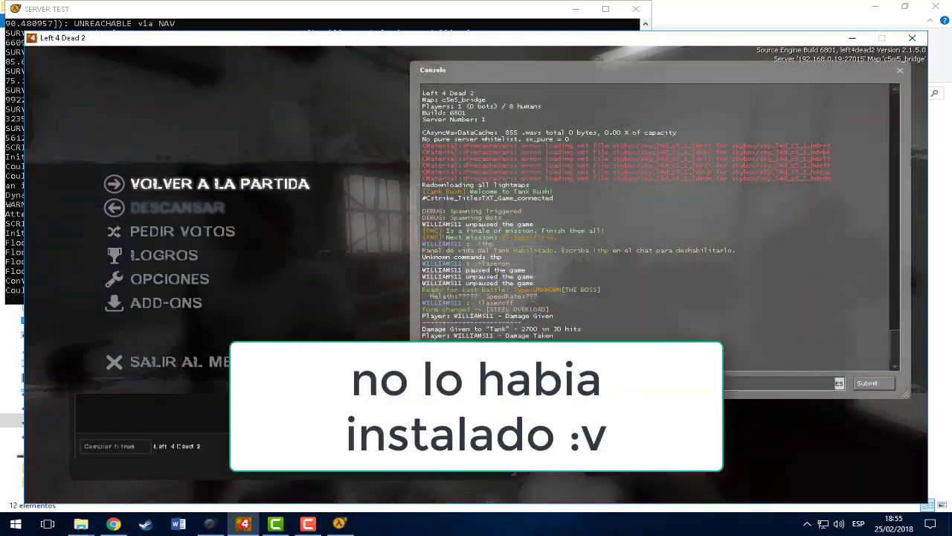
text(sm_las)
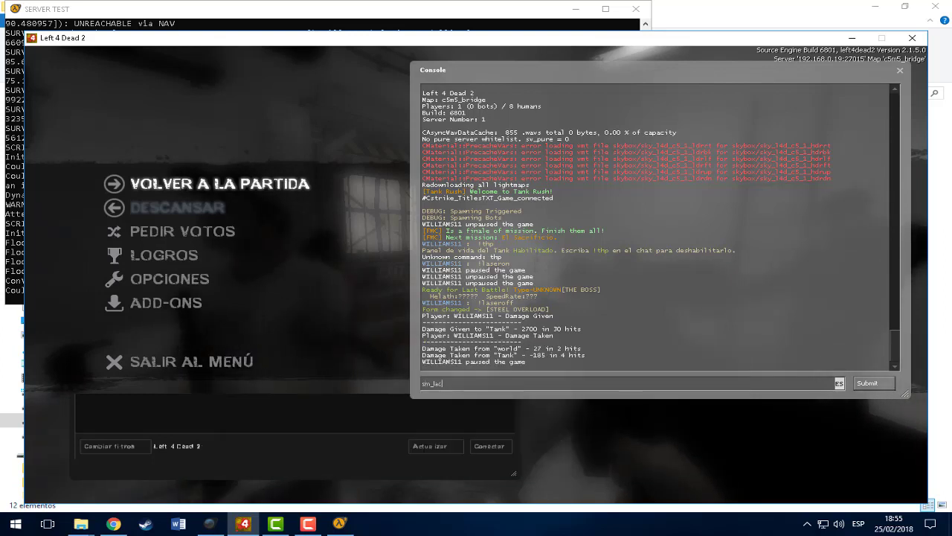
key(BackSpace)
key(BackSpace)
key(BackSpace)
text(last)
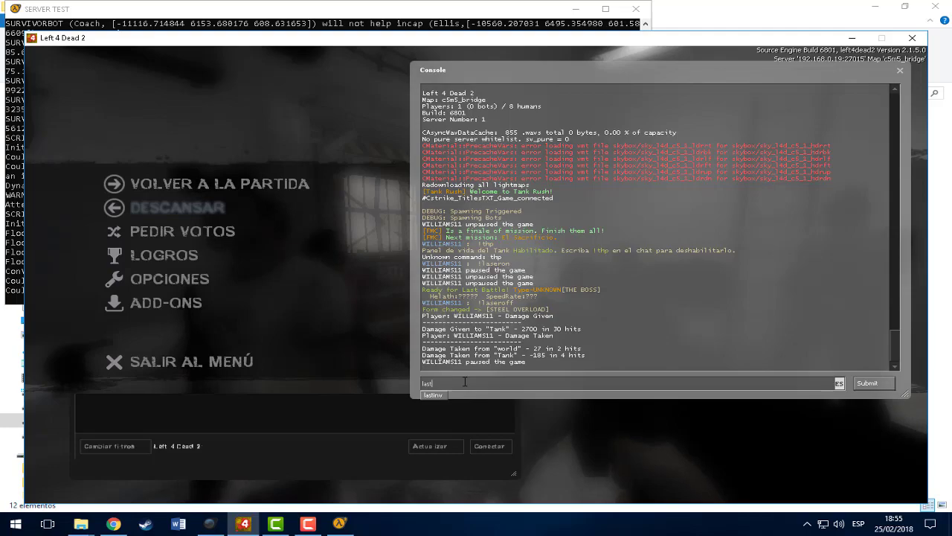
key(BackSpace)
key(BackSpace)
key(BackSpace)
key(BackSpace)
text(sm_)
key(Escape)
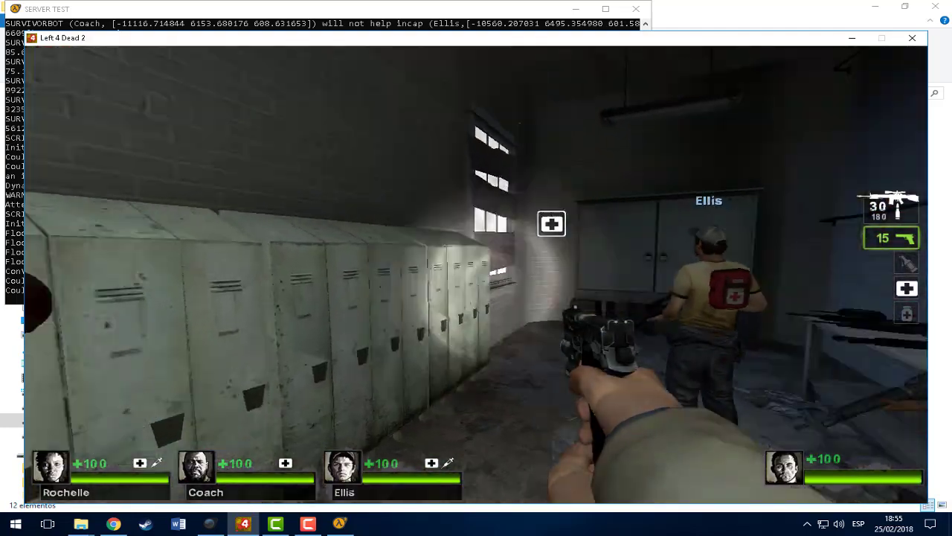
Step: Switch to File Explorer and review the melee infected, laser sight, last boss, tank health and Tank Rush plugin files in the plugins folder
key(alt+Tab)
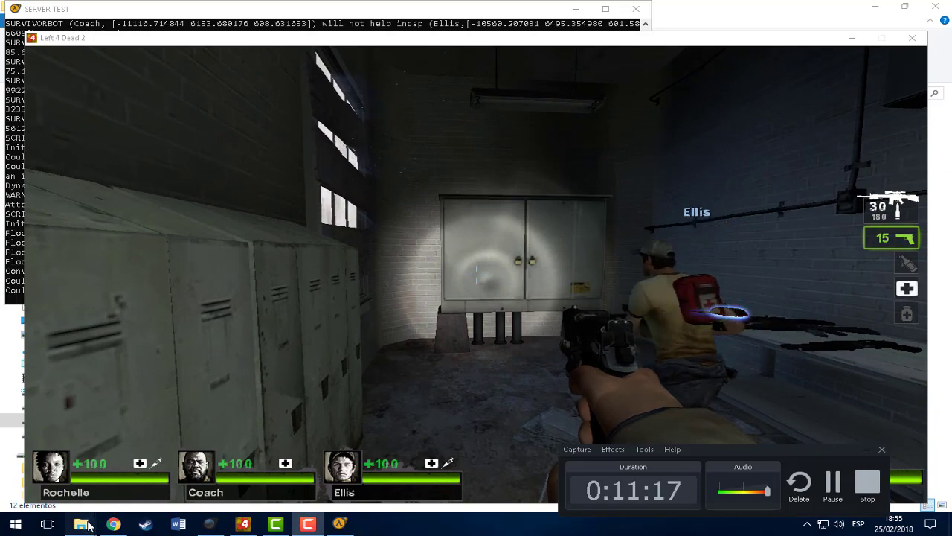
mouse_move(88, 525)
click(70, 465)
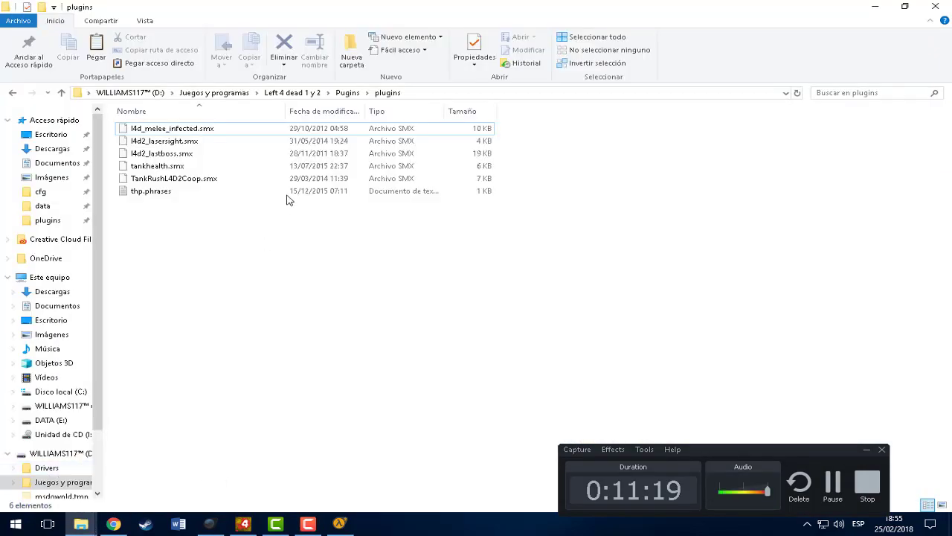
click(168, 130)
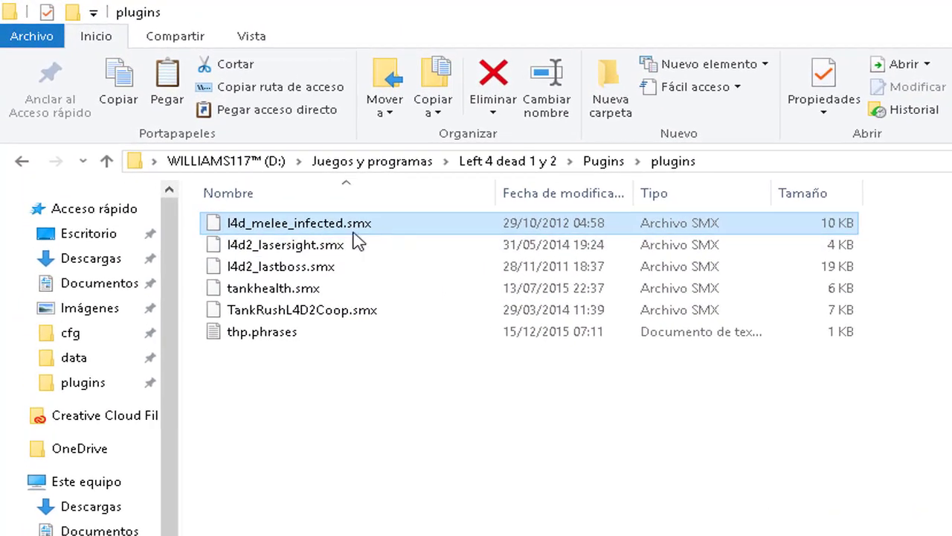
click(316, 250)
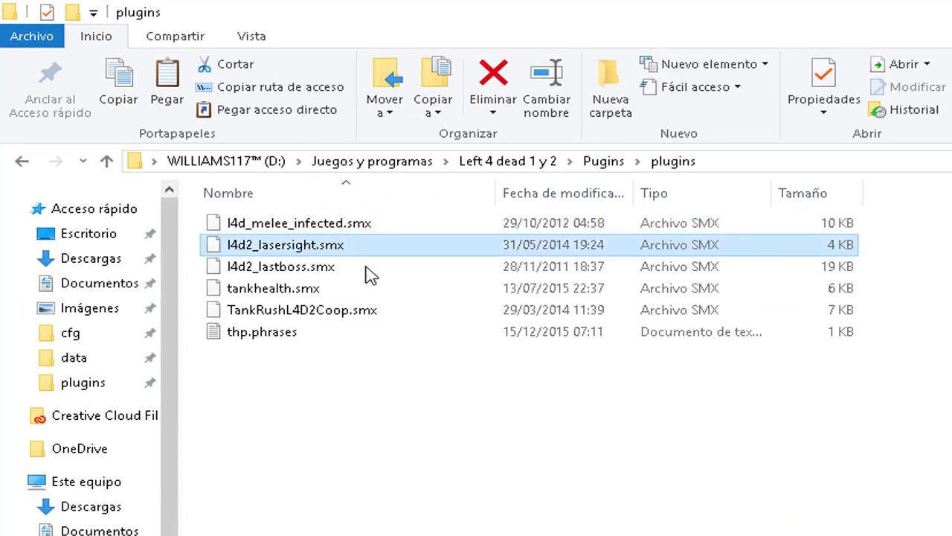
click(263, 287)
click(273, 270)
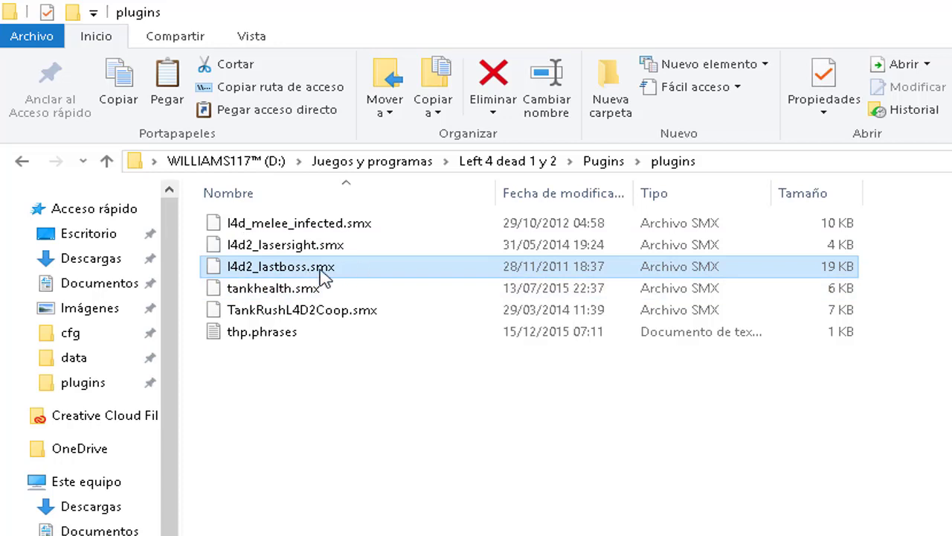
click(277, 291)
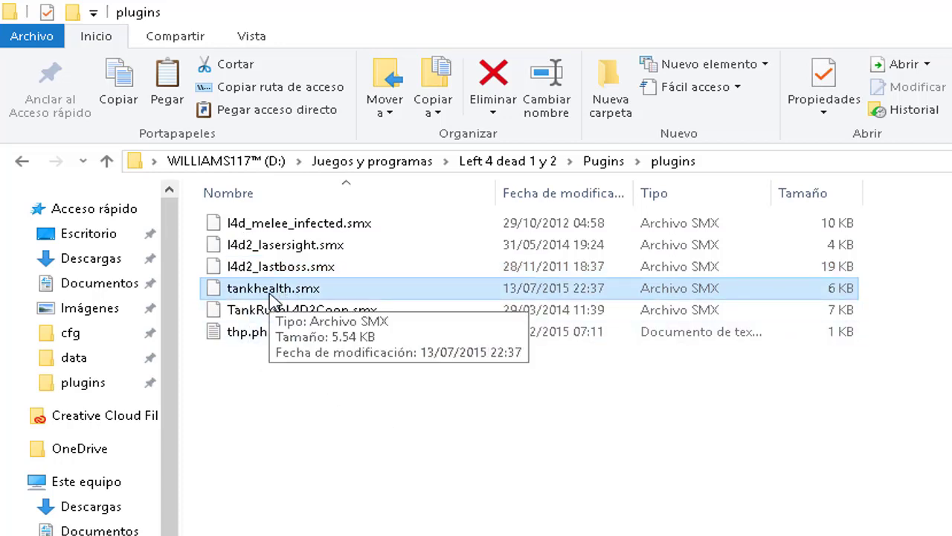
click(257, 333)
click(284, 290)
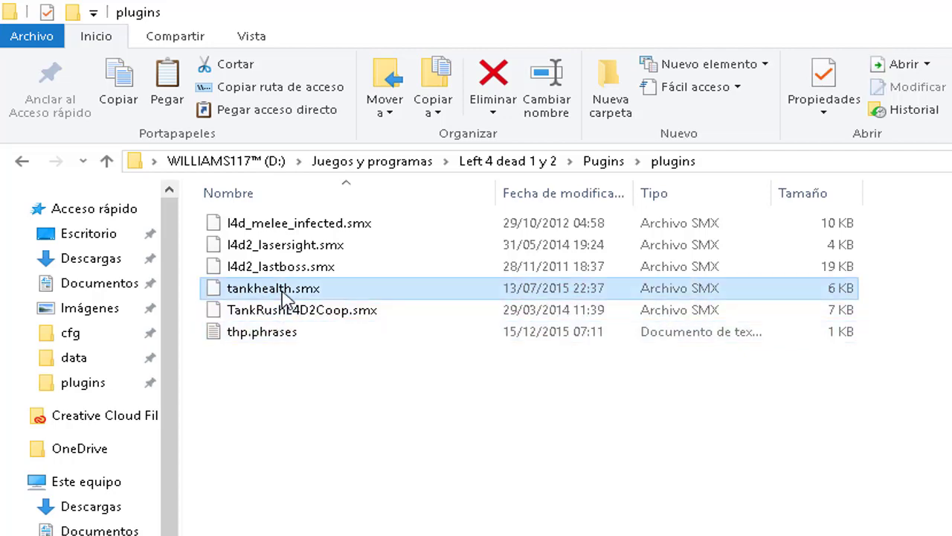
click(305, 308)
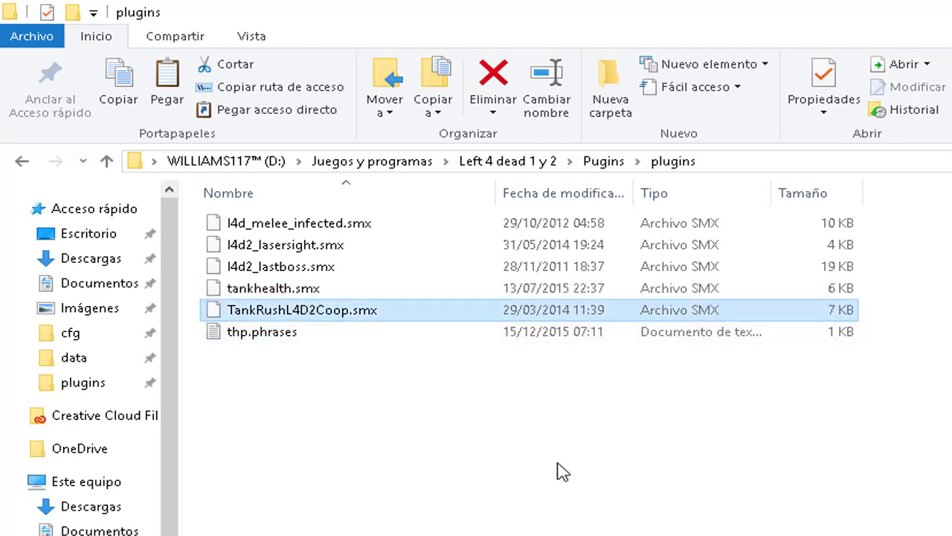
Step: Go up to the Pugins folder and single out l4d2_incapped_crawling.smx
key(BackSpace)
click(265, 483)
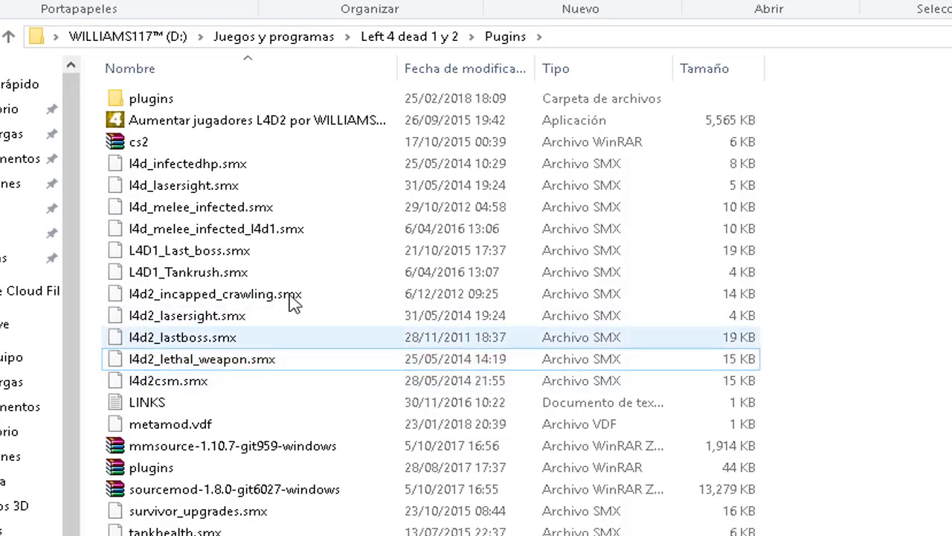
click(178, 296)
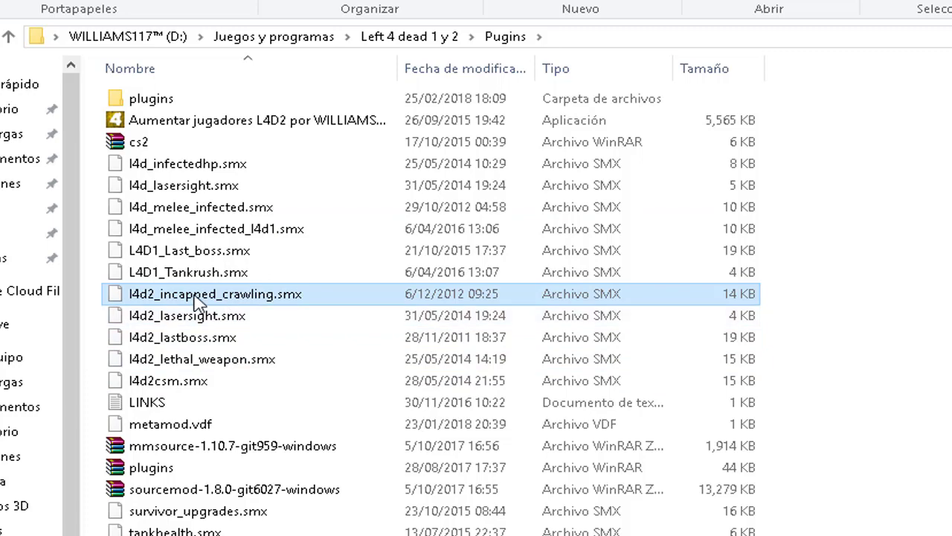
click(849, 296)
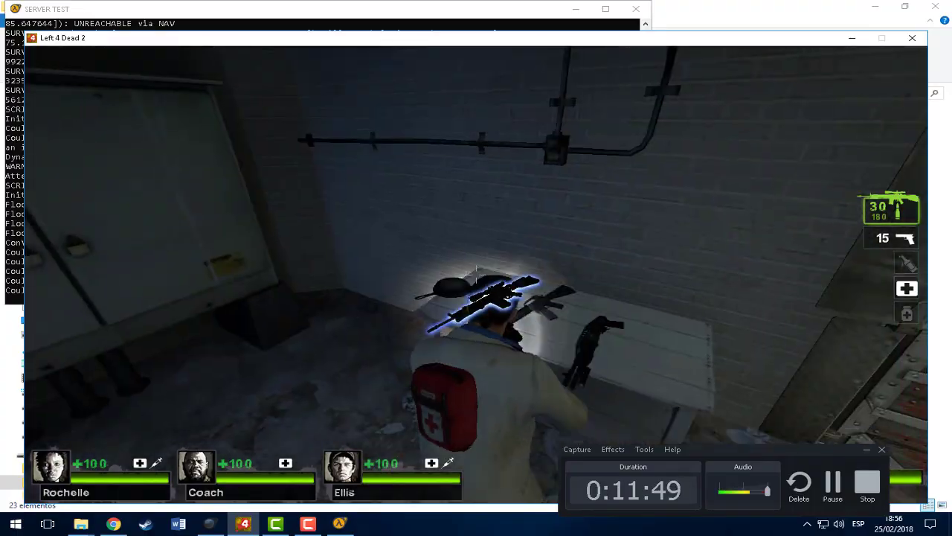
Step: Return to Left 4 Dead 2, swap the rifle for the shotgun and leave the safe room through the barred door
key(e)
key(w)
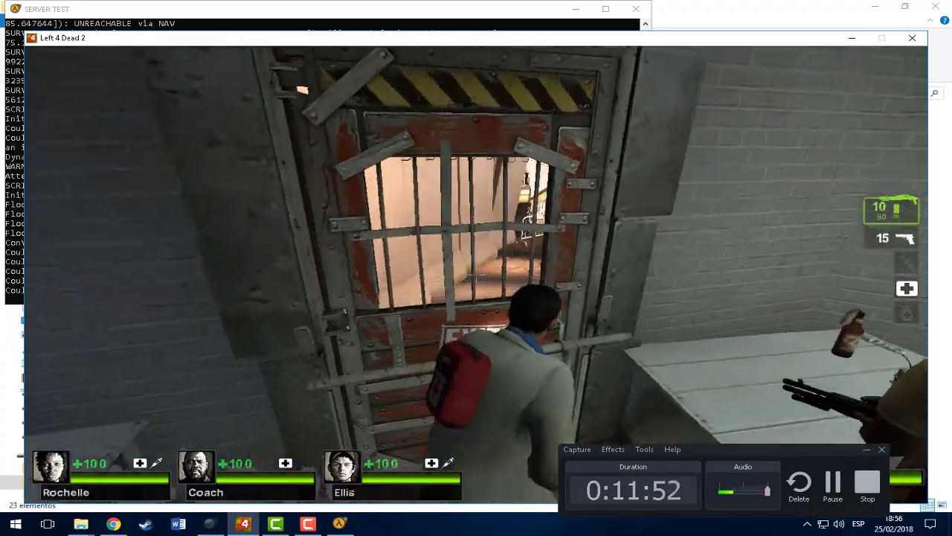
key(e)
key(2)
key(w)
key(1)
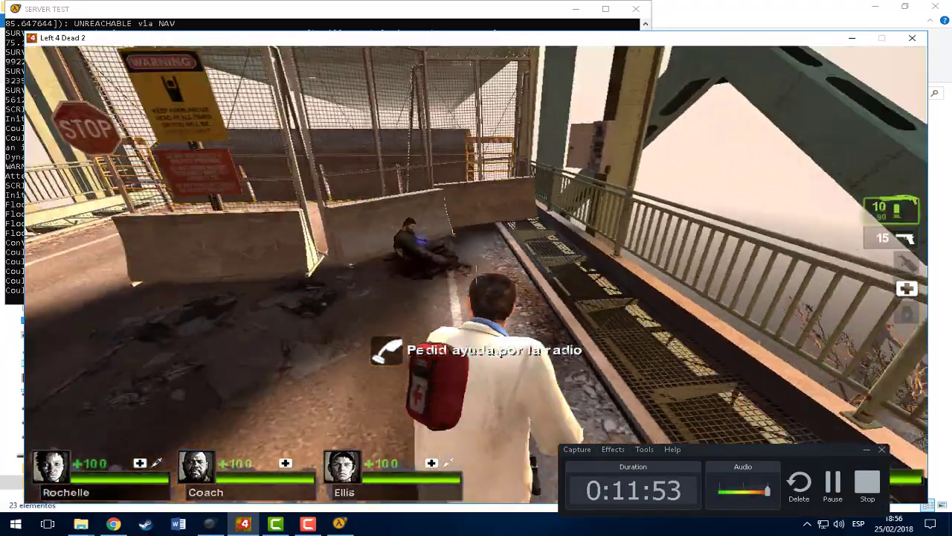
Step: Run past the police barricade and around the concrete barriers to the fenced area, switching between shotgun and pistol on the way
key(w)
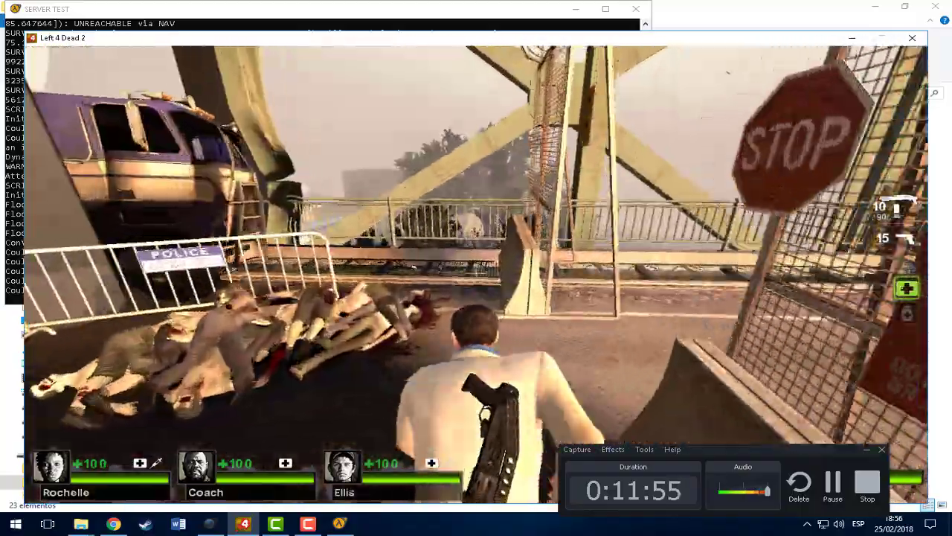
key(w)
key(1)
key(2)
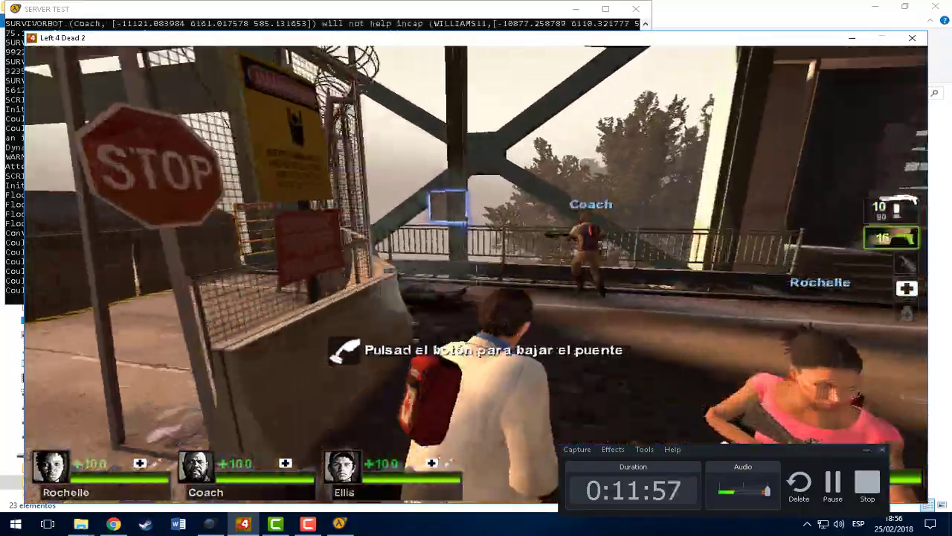
key(w)
key(1)
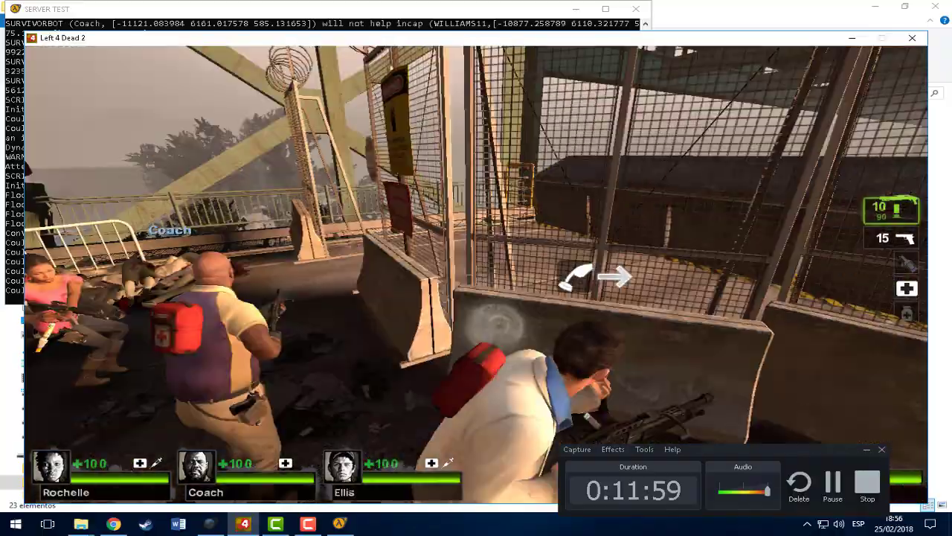
key(w)
key(4)
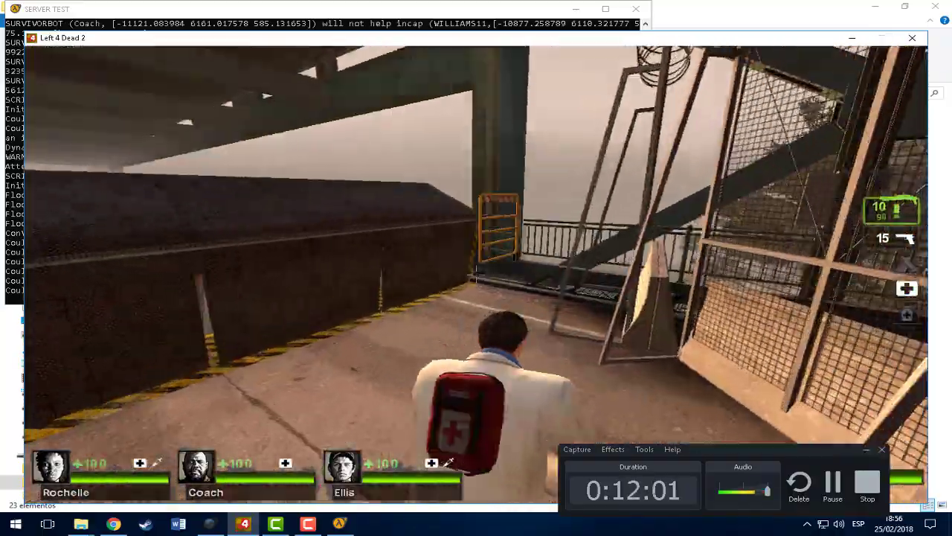
Step: Move around the area in front of the raised drawbridge, then turn back to the teammates at the fence gate
key(w)
key(w)
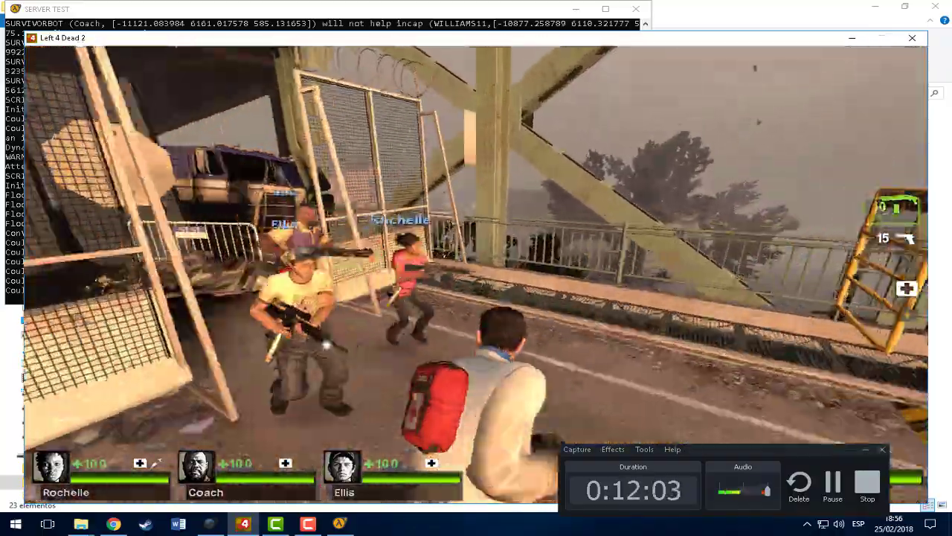
key(w)
key(w)
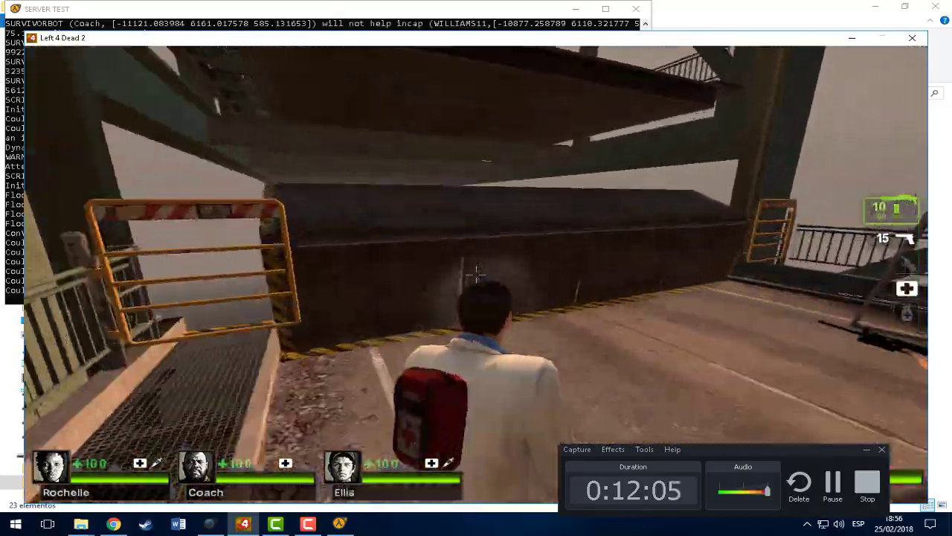
key(w)
key(w)
key(4)
key(1)
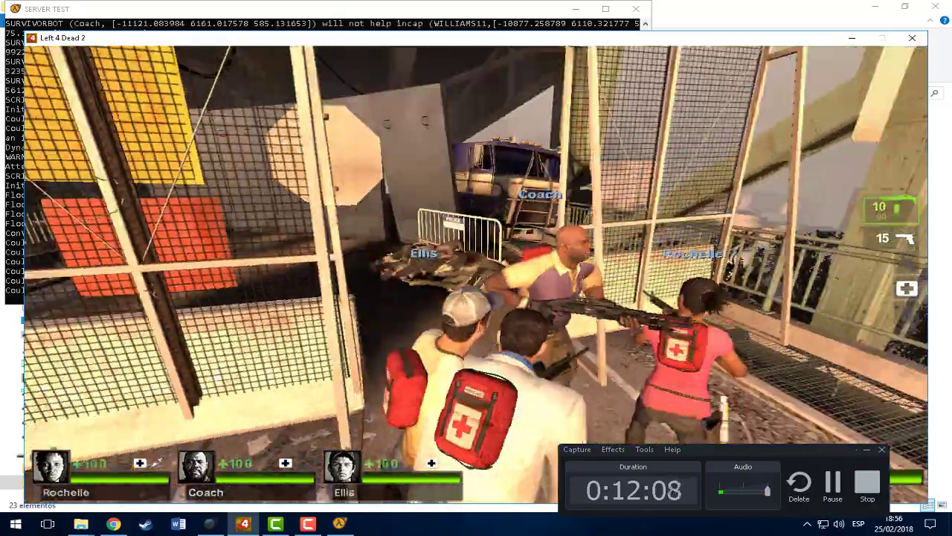
Step: Run between the road outside the fence gate and the drawbridge, checking the scoreboard on the way
key(w)
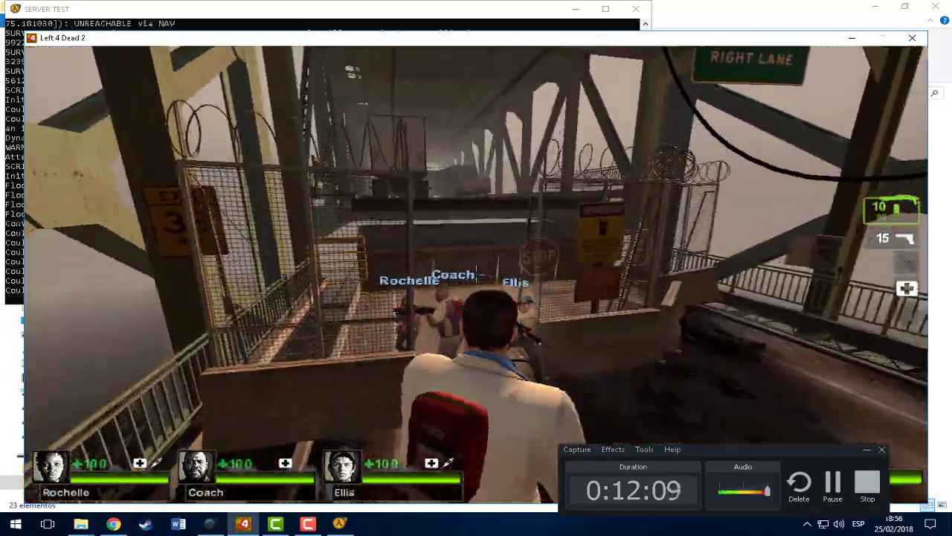
key(w)
key(w)
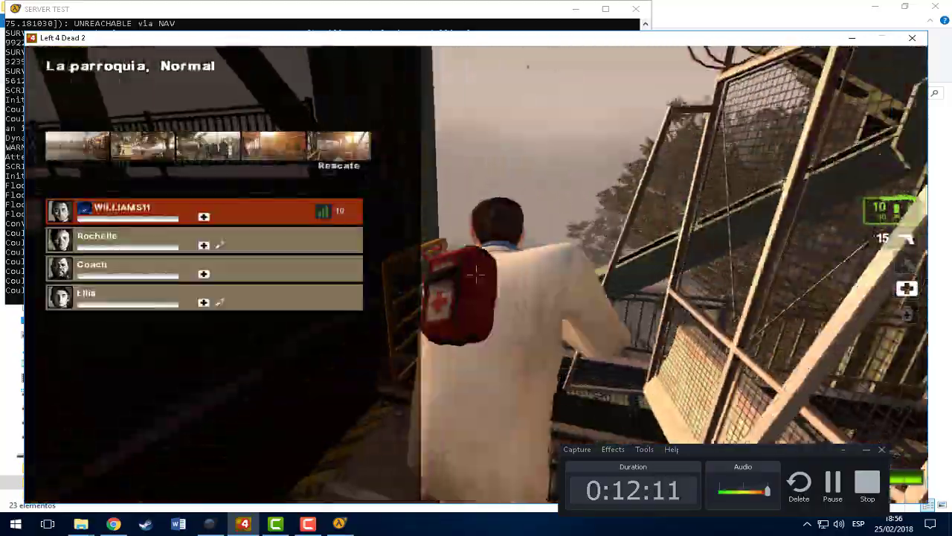
key(w)
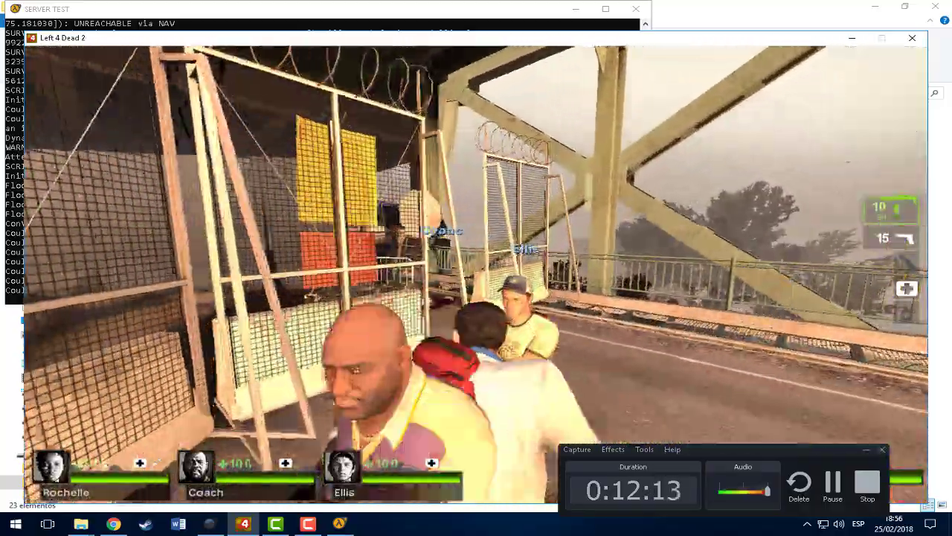
key(w)
key(w)
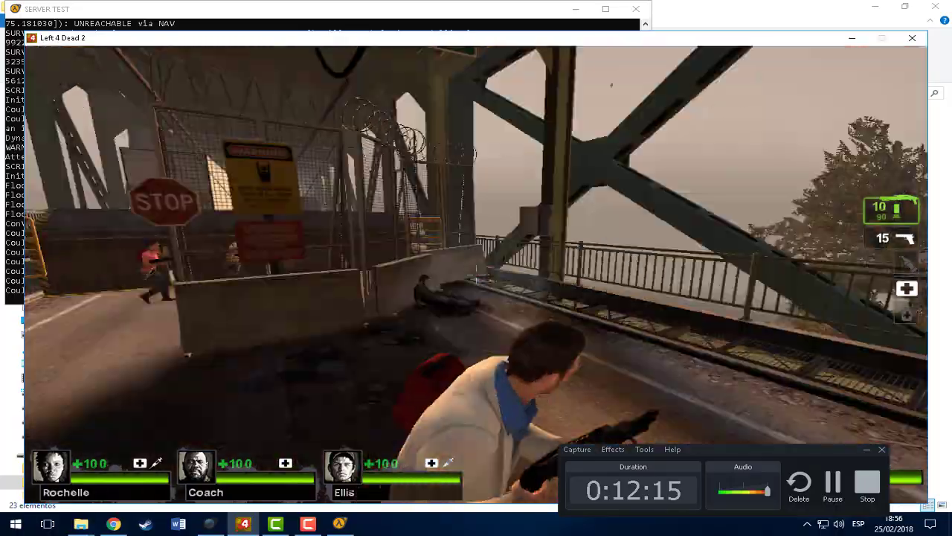
Step: Run back to the drawbridge past the teammates at the fence gate and move up to it as it lowers
key(w)
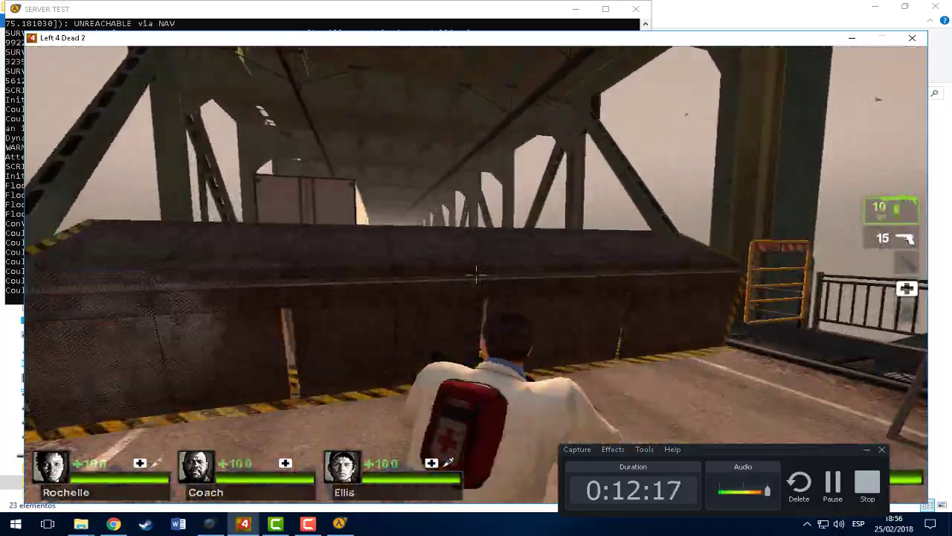
key(w)
key(w)
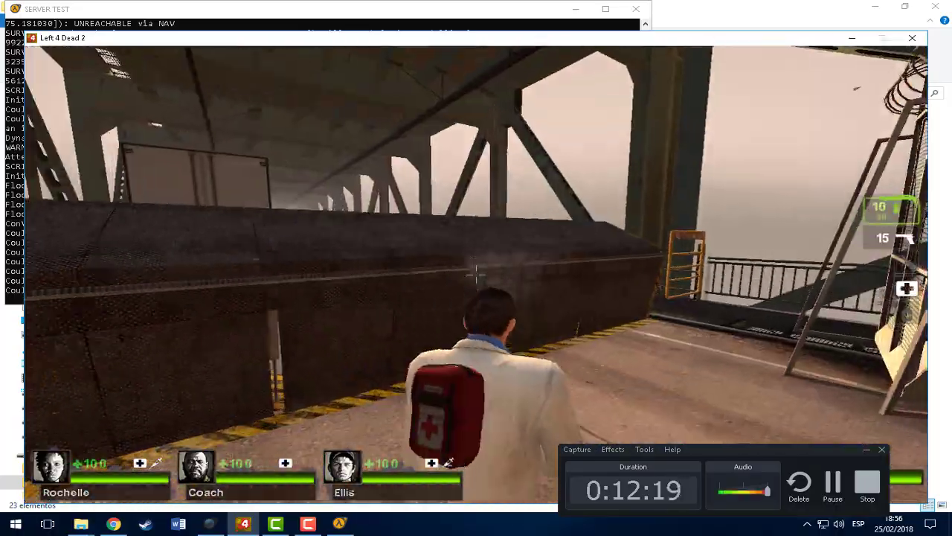
key(w)
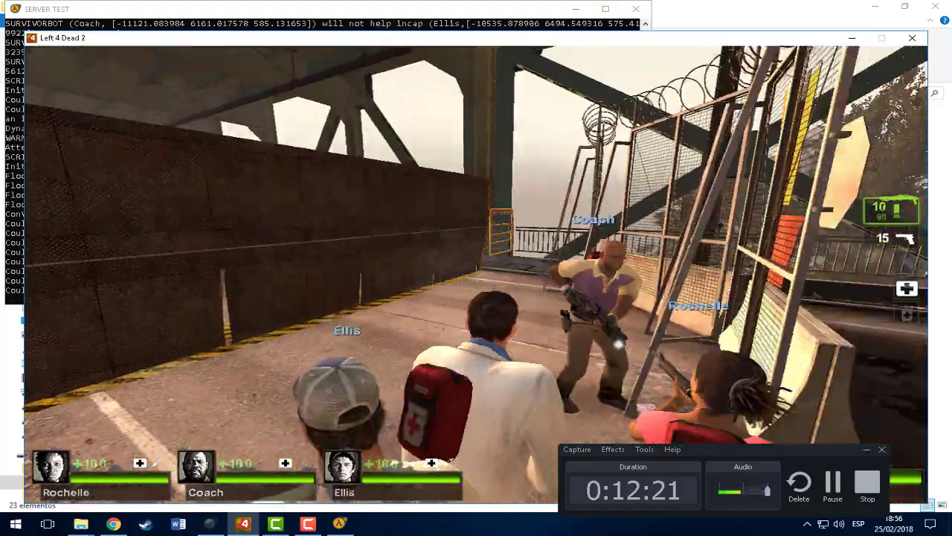
key(w)
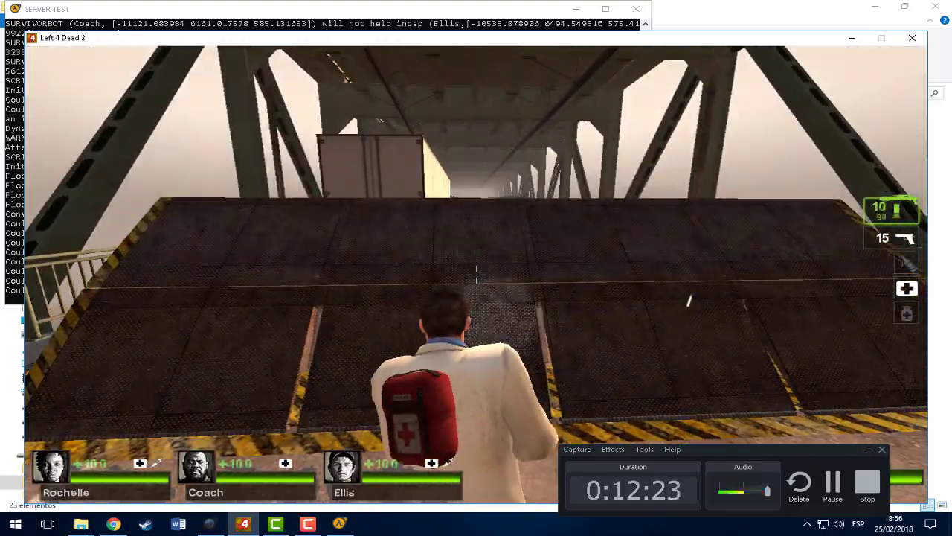
Step: Cross the lowered drawbridge and run past the white trailer and between the parked buses under the blue tarps
key(w)
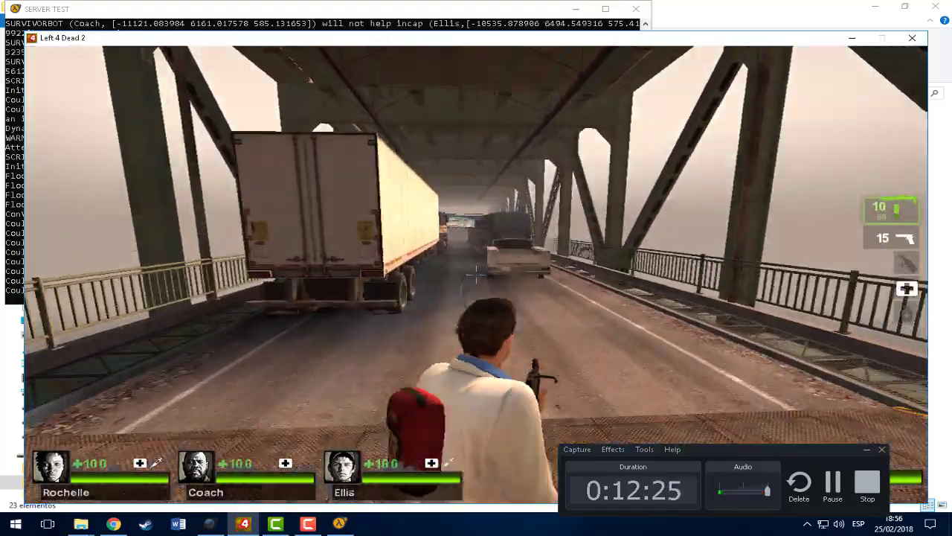
key(w)
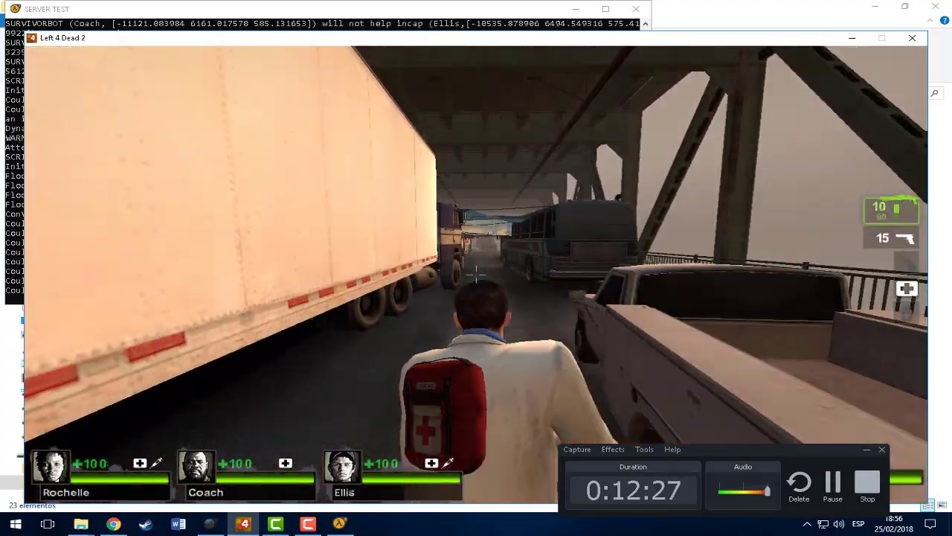
key(w)
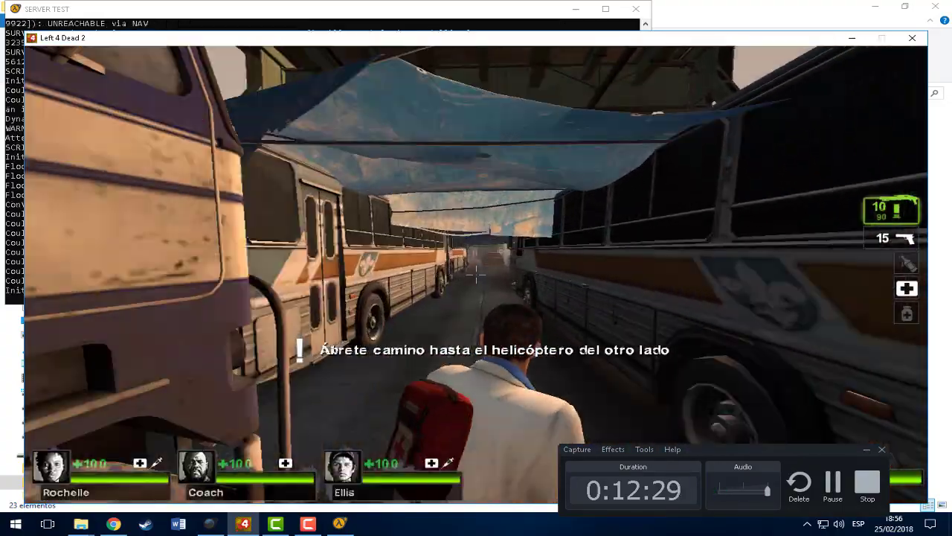
key(w)
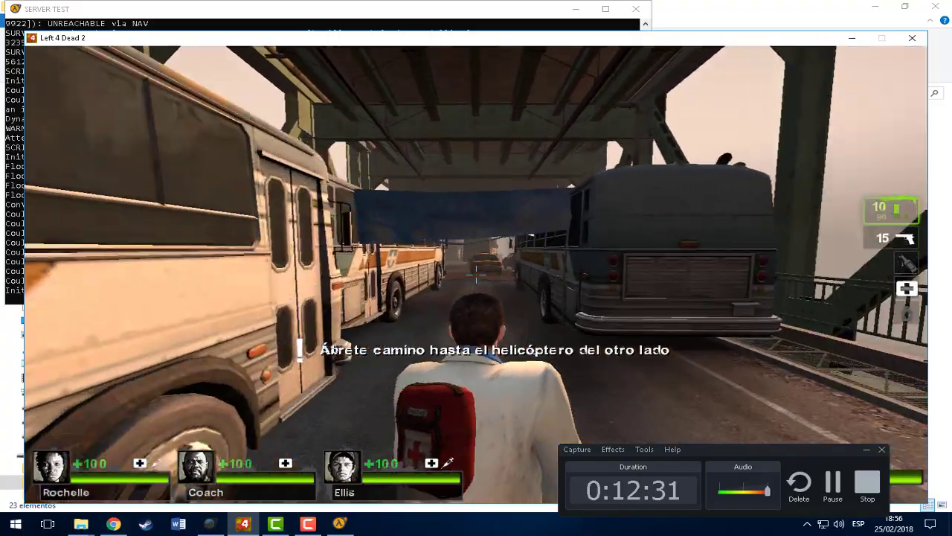
key(w)
key(w)
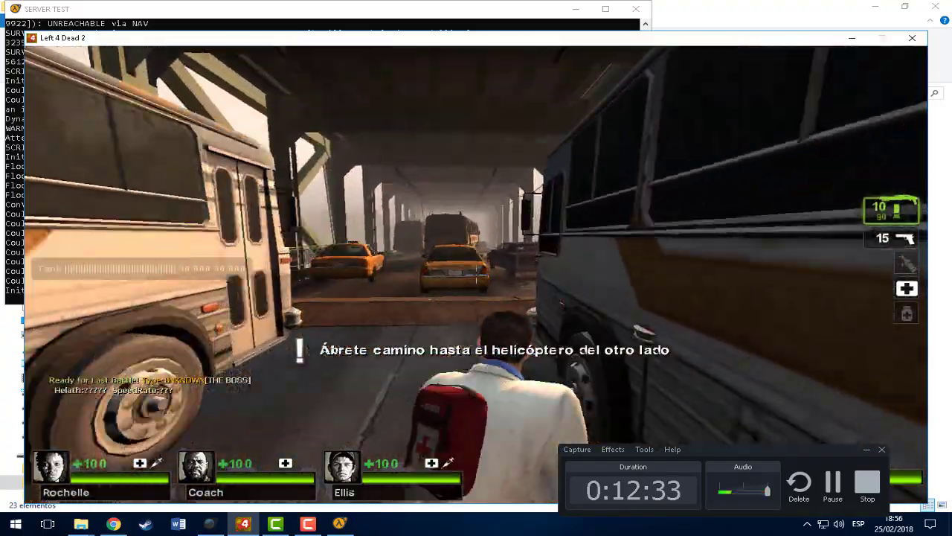
Step: Jump over the low barrier and the yellow taxis, heading for the bus beyond them
key(w)
key(w)
key(space)
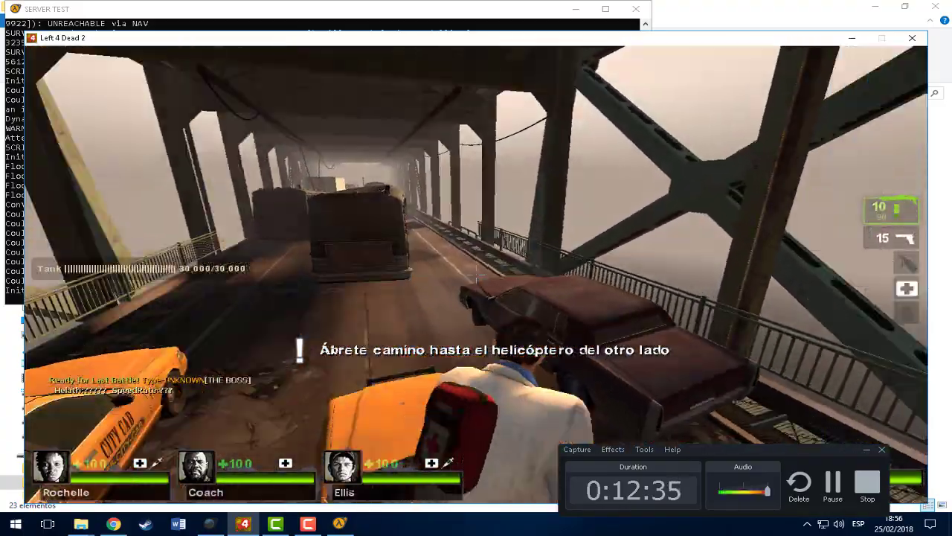
key(space)
key(w)
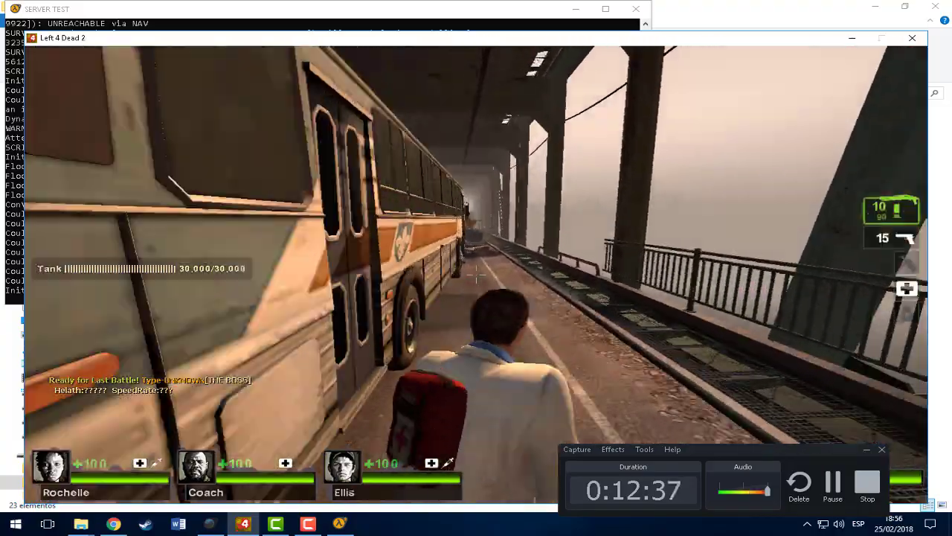
Step: Run past the buses to the trailer at the broken road section, turning back briefly toward Coach and Ellis
key(w)
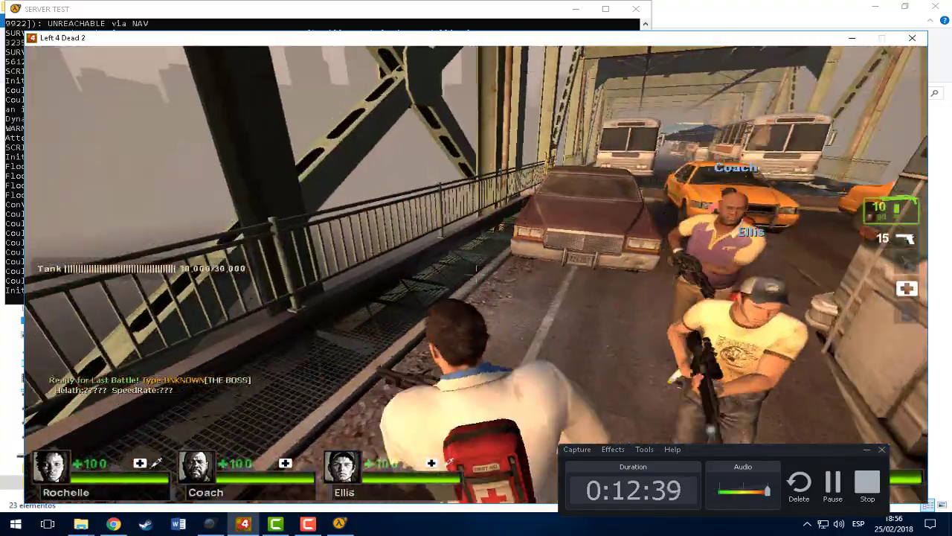
key(w)
key(2)
key(w)
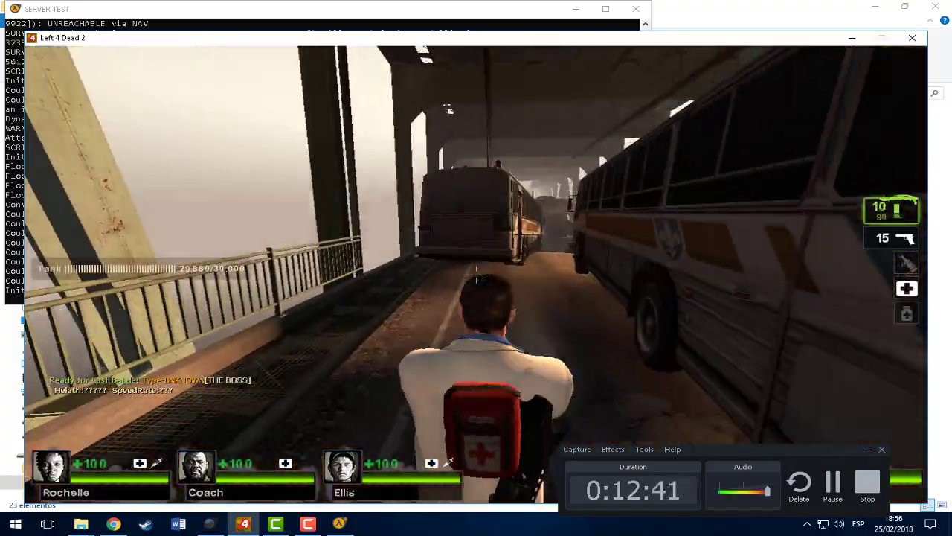
key(w)
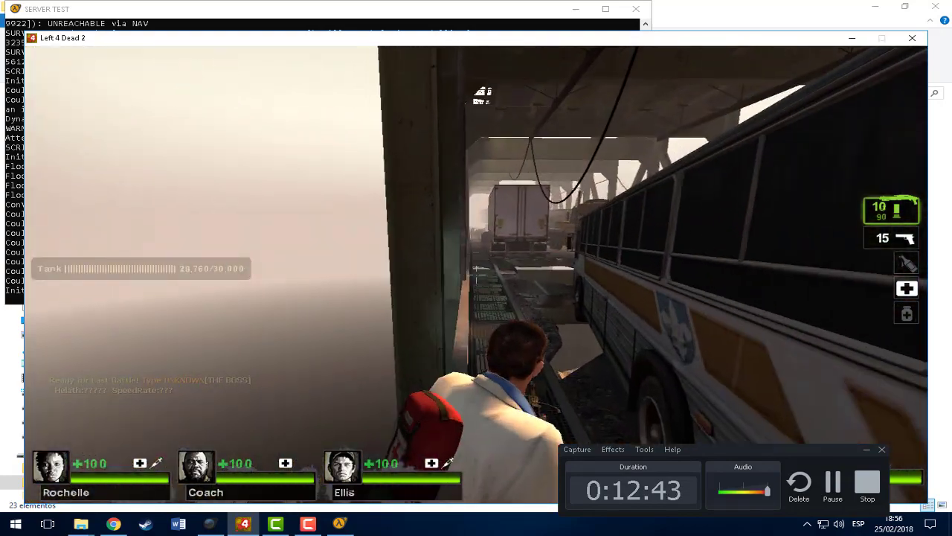
key(w)
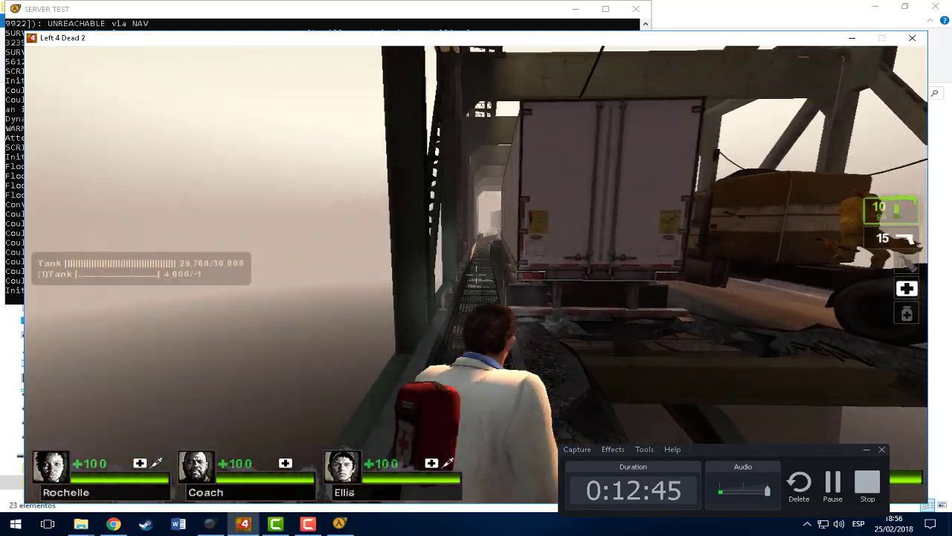
Step: Advance along the metal walkway beside the trailer, fire the shotgun, and reload it
key(w)
key(w)
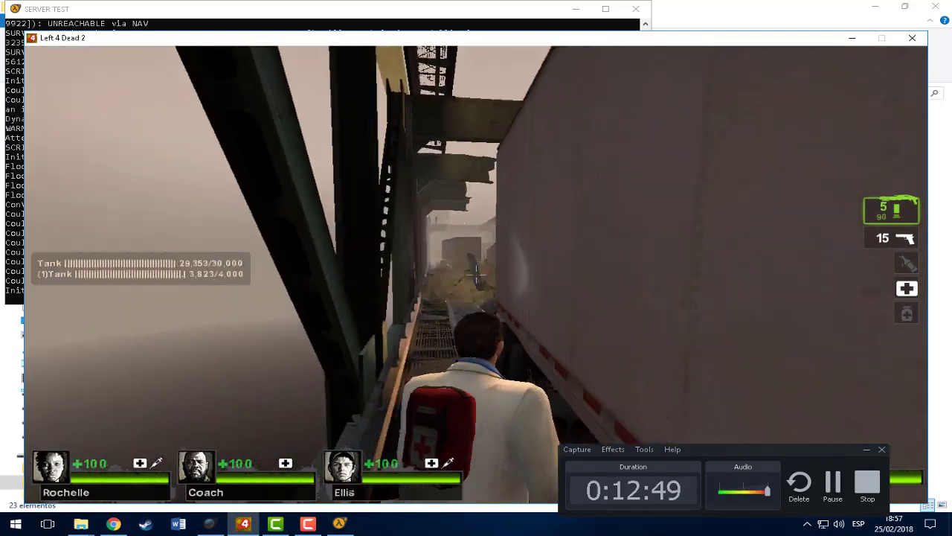
key(r)
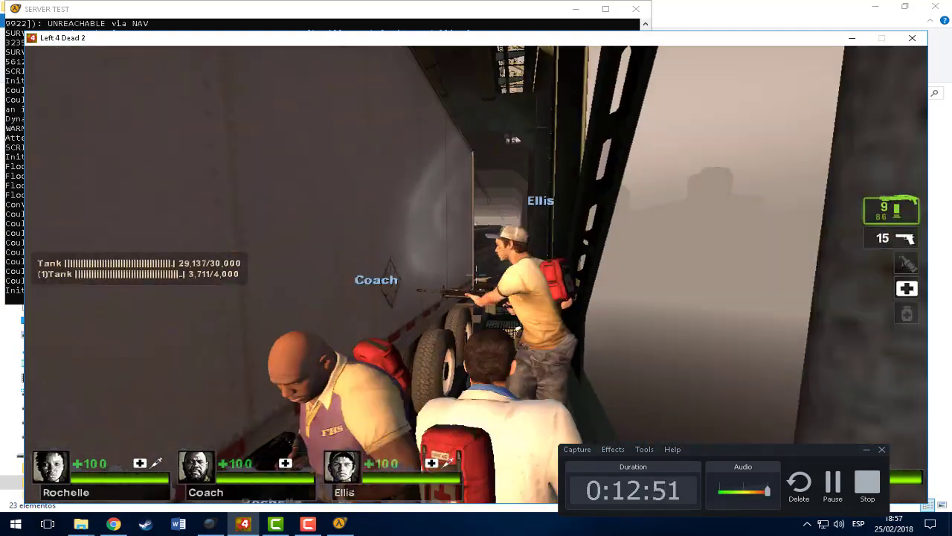
Step: Head back along the walkway past Coach and Ellis, jumping beside the trailer, to reach the parked bus
key(w)
key(w)
key(space)
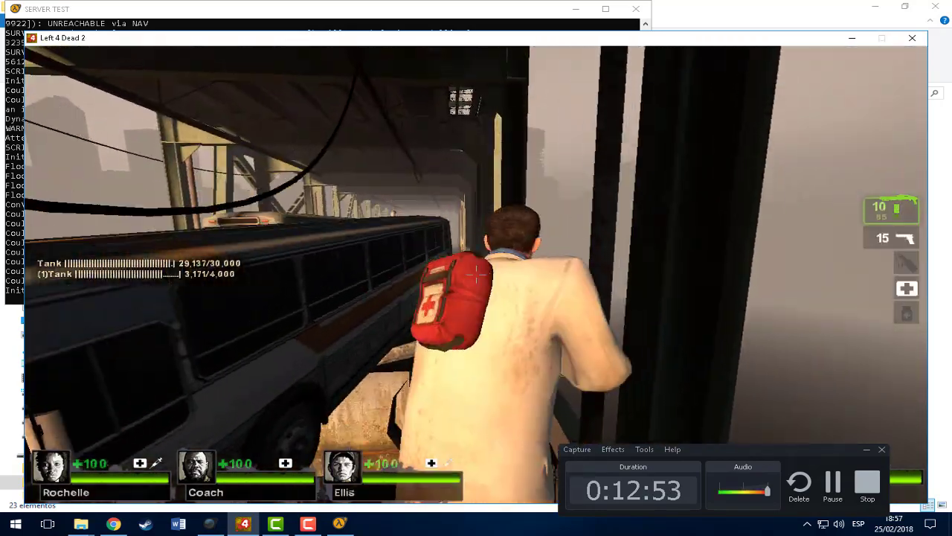
key(w)
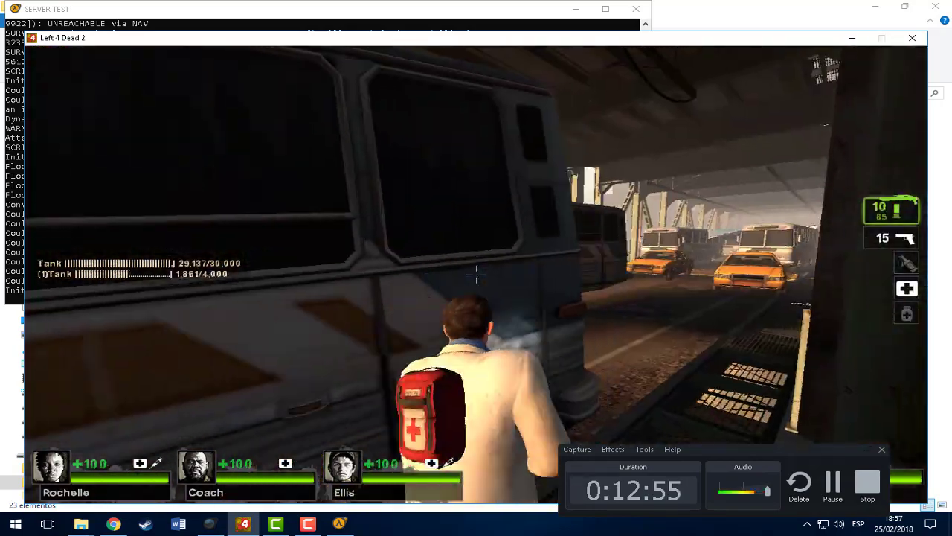
Step: Run around the bus to the walkway on the opposite side of the bridge and fire the shotgun at the Tank ahead
key(w)
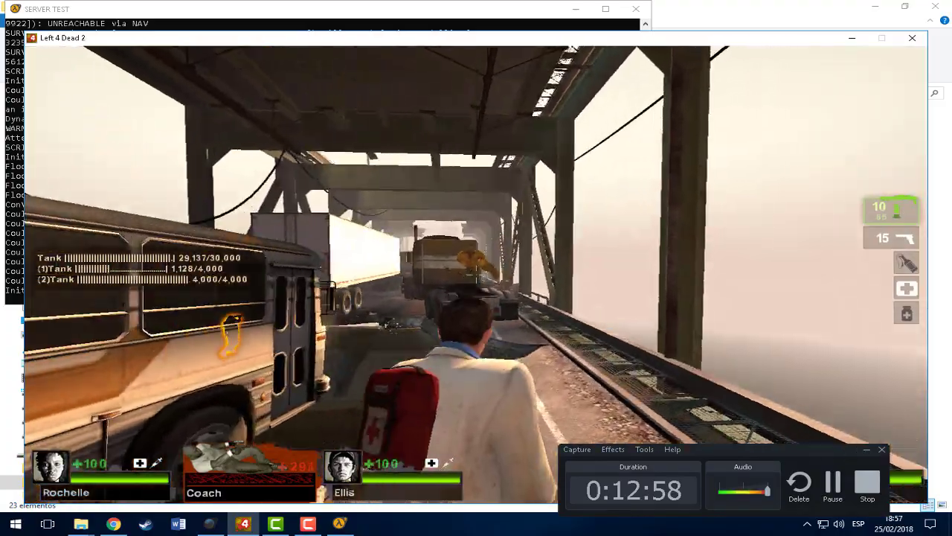
key(w)
click(476, 275)
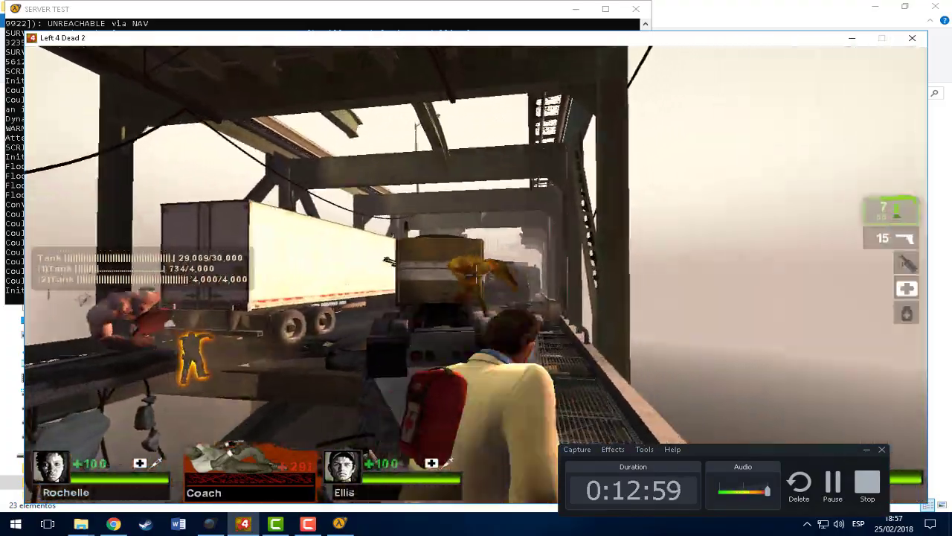